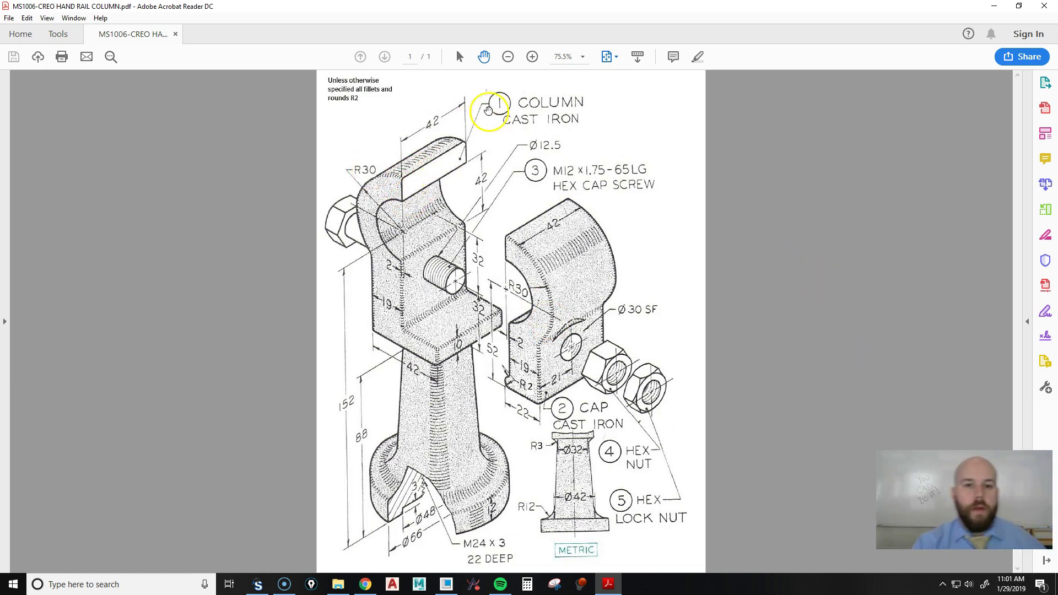
# Back in Creo, set the working directory to CAD > MS1006 and begin a new model file
pyautogui.click(500, 107)
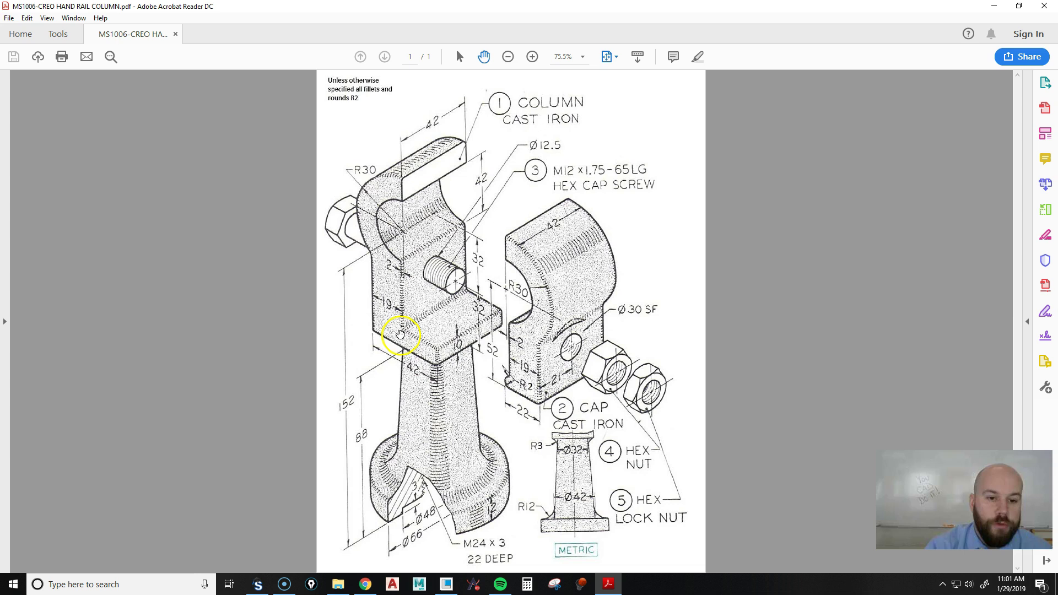
pyautogui.press('super+Down')
pyautogui.press('super+Down')
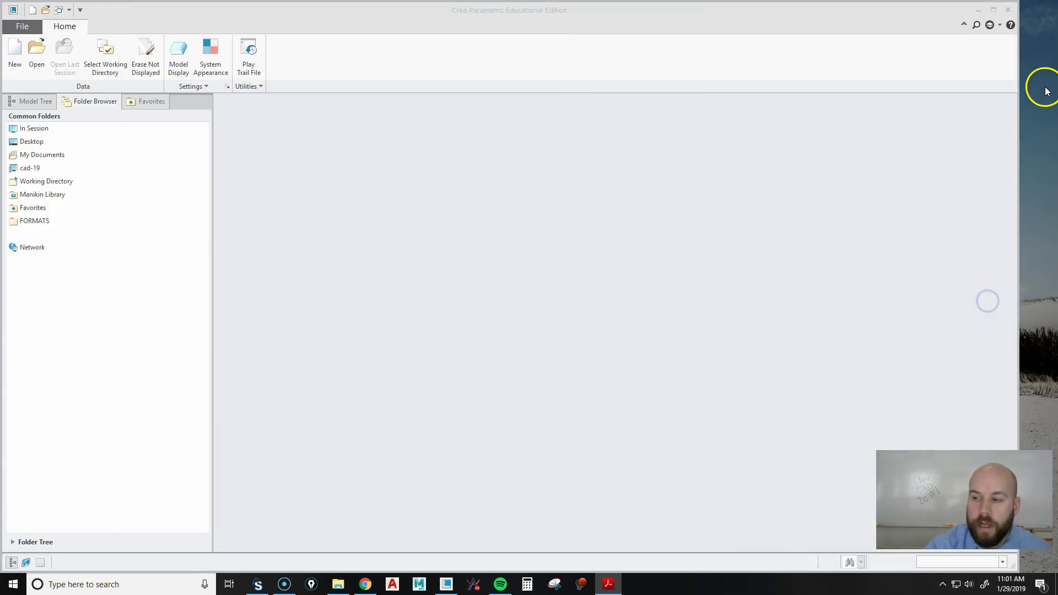
pyautogui.click(105, 54)
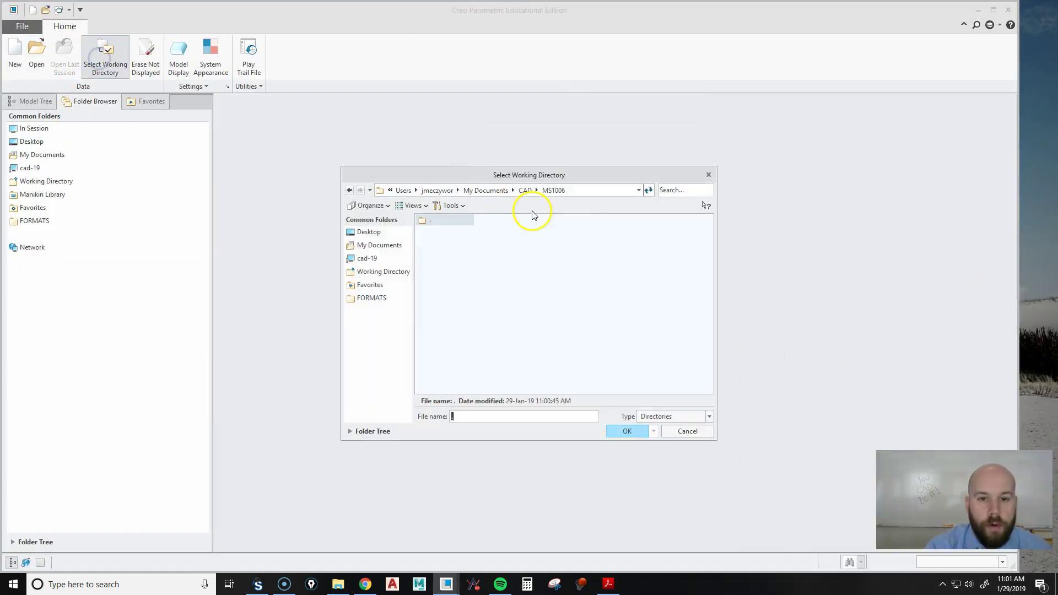
pyautogui.click(526, 191)
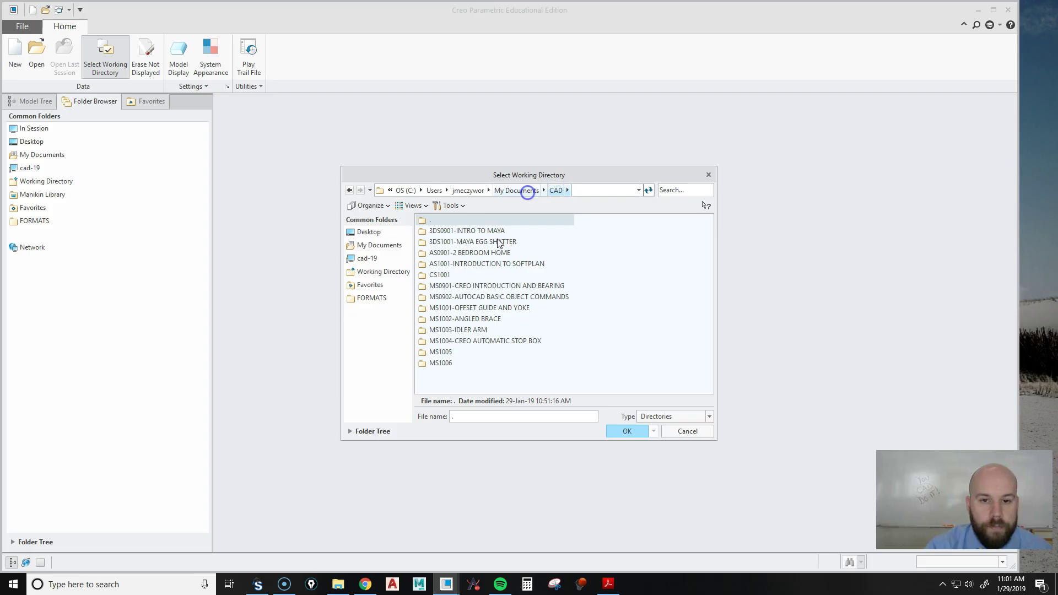
pyautogui.doubleClick(440, 365)
pyautogui.click(626, 432)
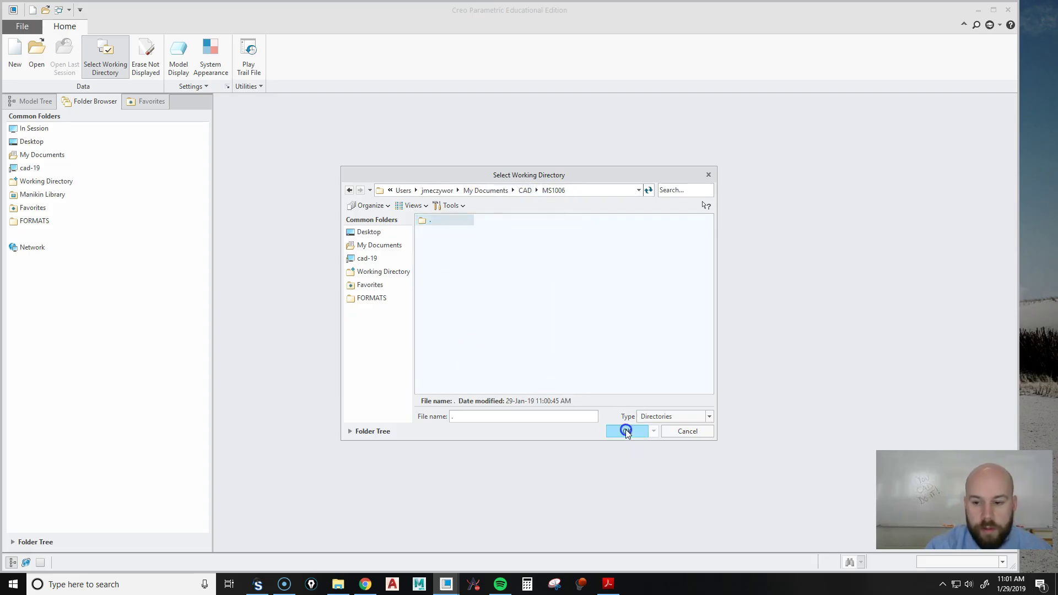
pyautogui.click(11, 58)
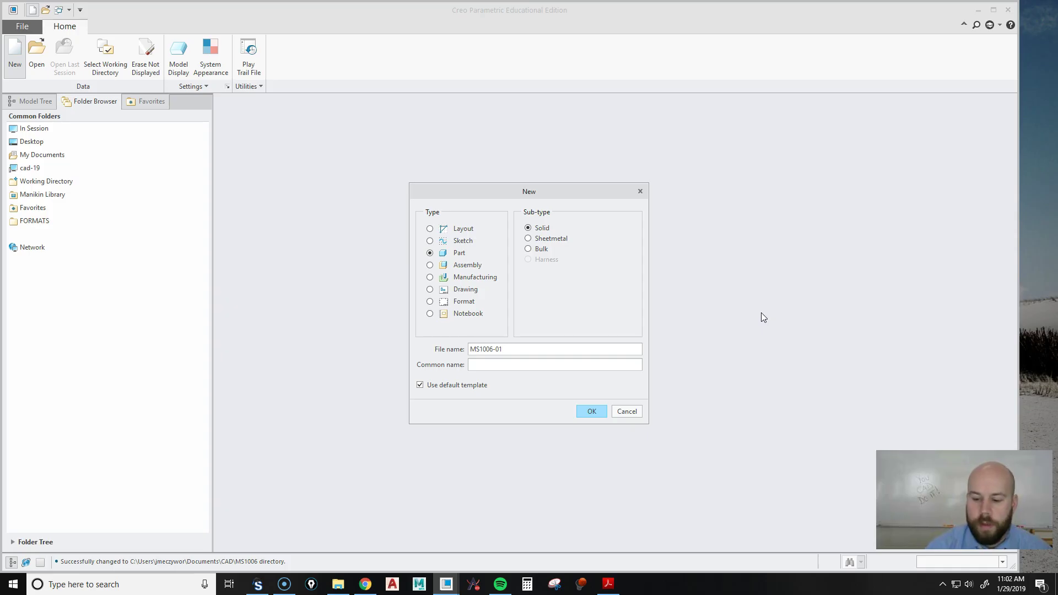
# Create the solid part MS1006-01, then cancel the unfinished extrusion
pyautogui.press('Return')
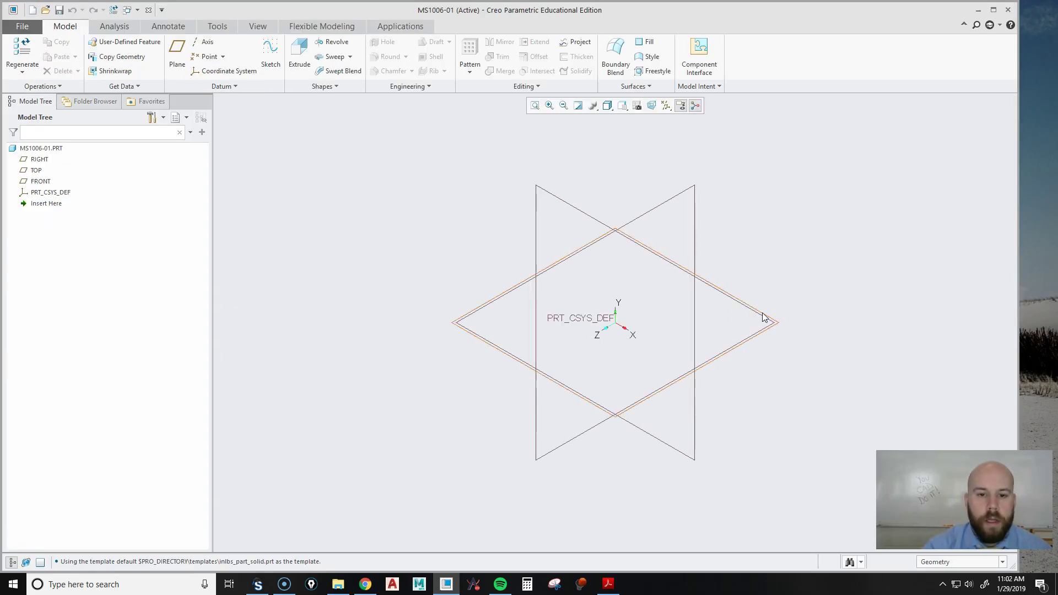
pyautogui.click(370, 197)
pyautogui.click(292, 66)
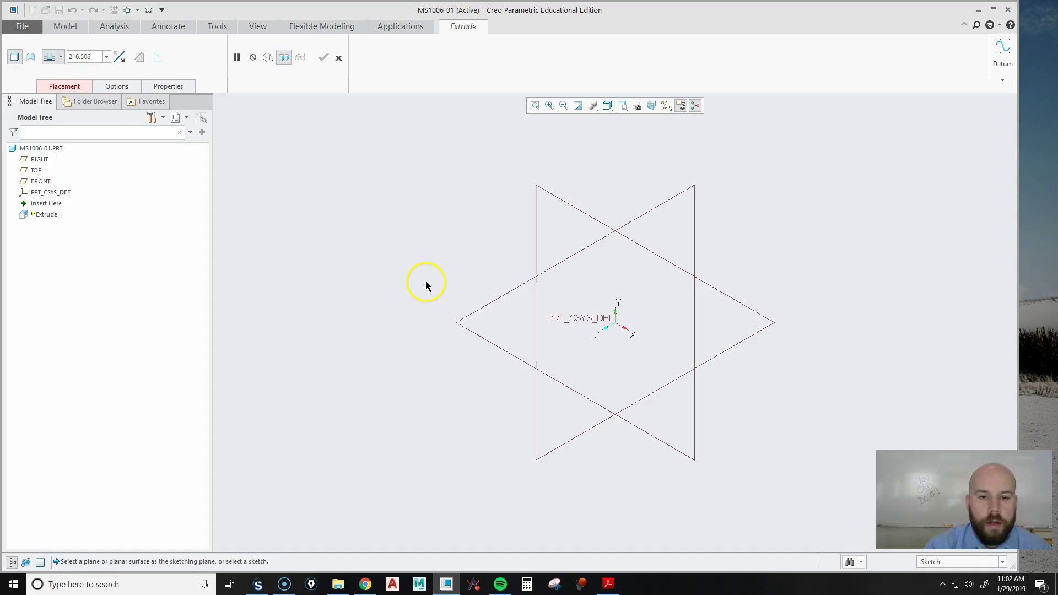
pyautogui.rightClick(418, 229)
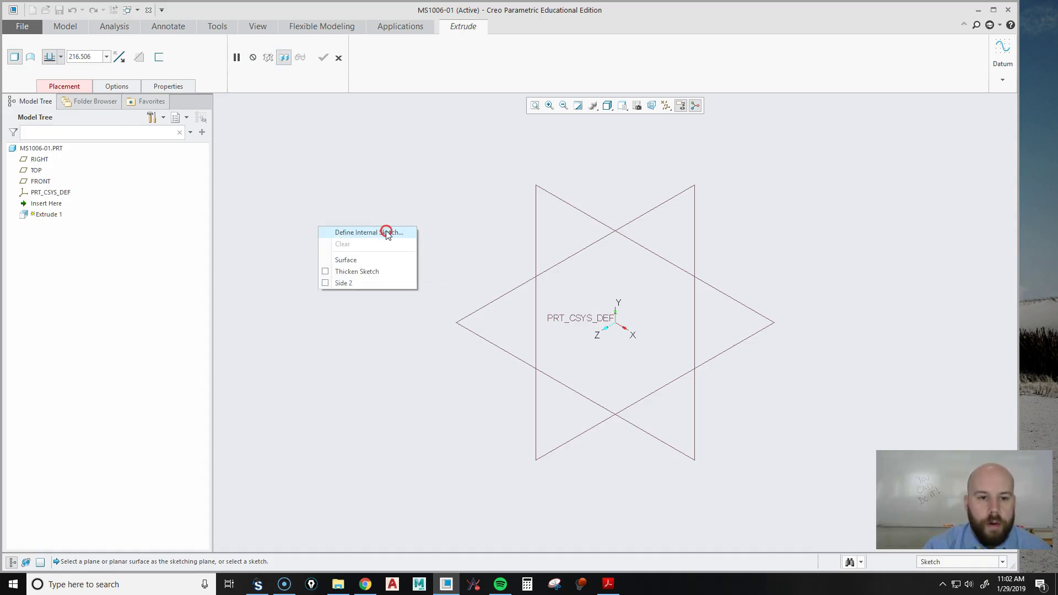
pyautogui.click(491, 149)
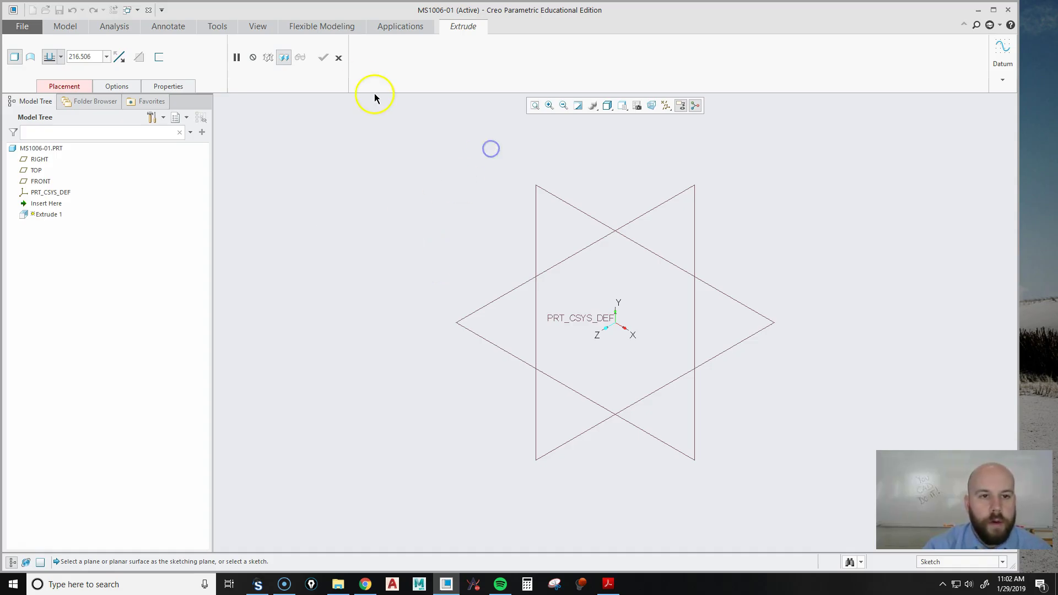
pyautogui.click(338, 57)
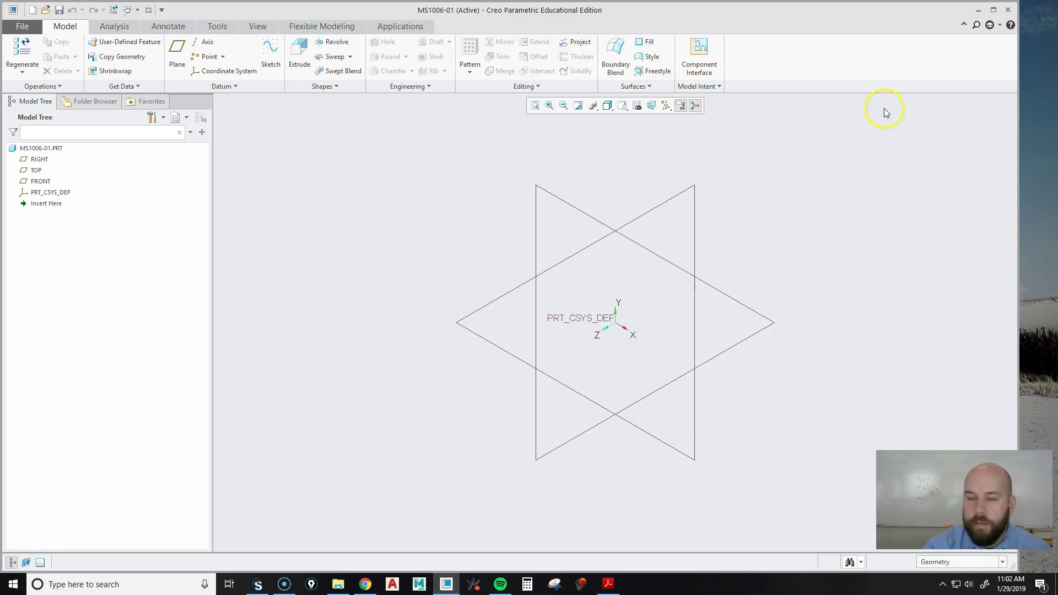
# Switch the part's units to millimeter Kilogram Sec (mmKs), converting existing dimensions
pyautogui.click(32, 28)
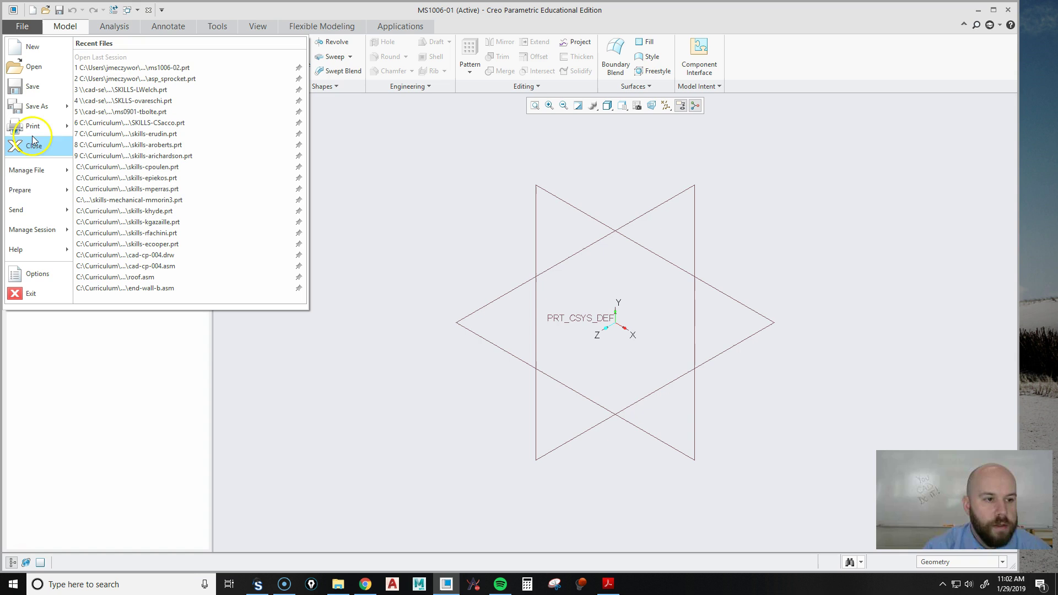
pyautogui.moveTo(33, 193)
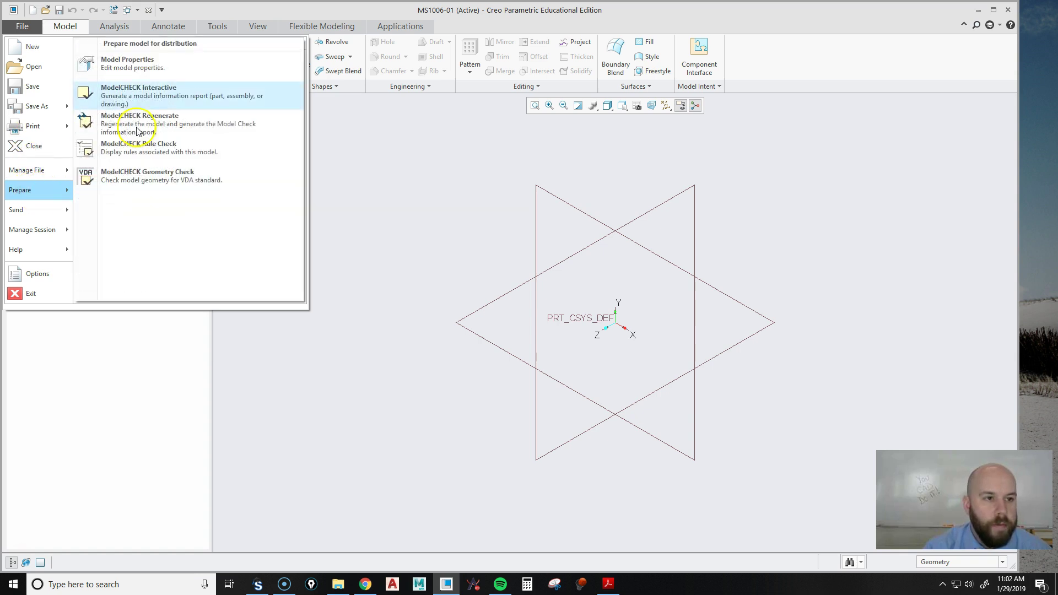
pyautogui.click(140, 63)
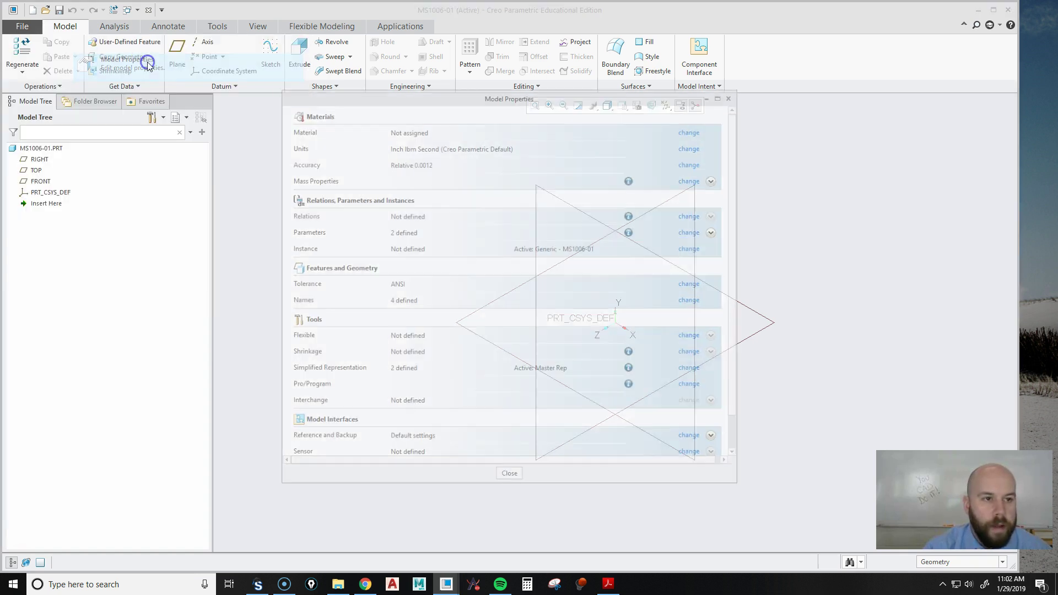
pyautogui.click(693, 146)
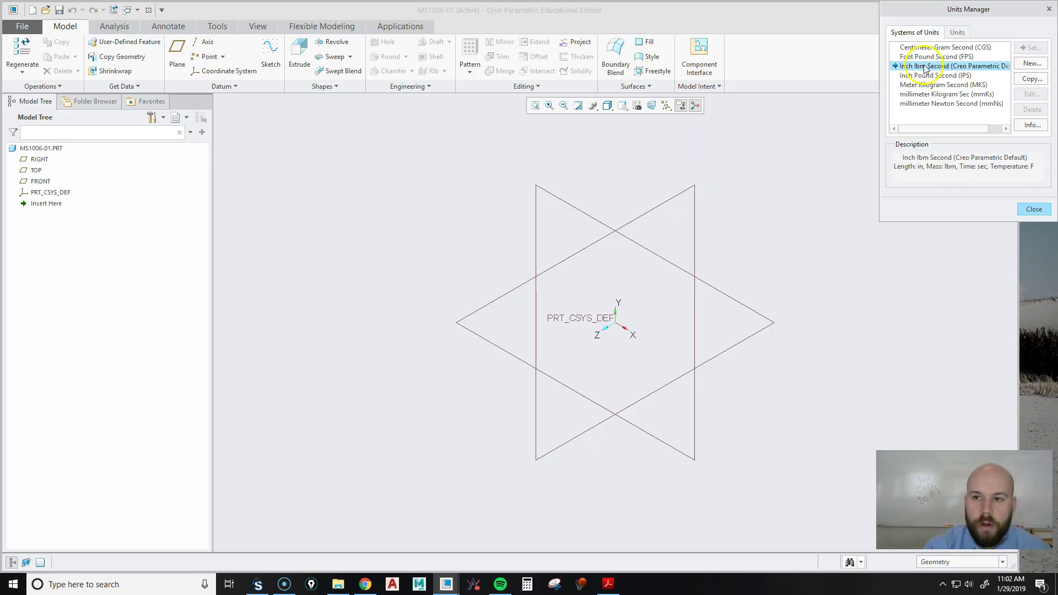
pyautogui.click(921, 95)
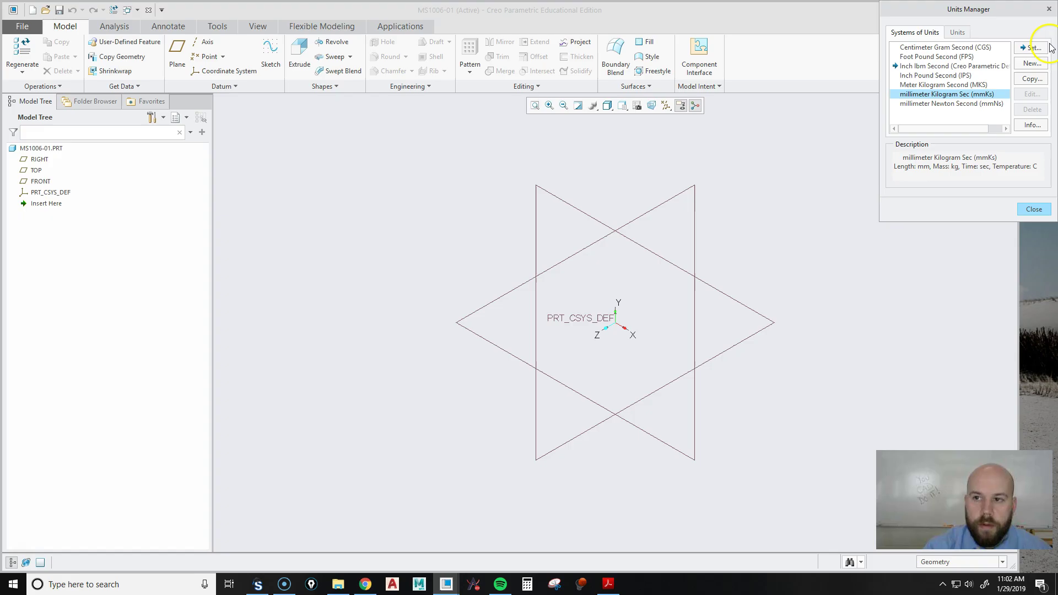
pyautogui.click(1028, 49)
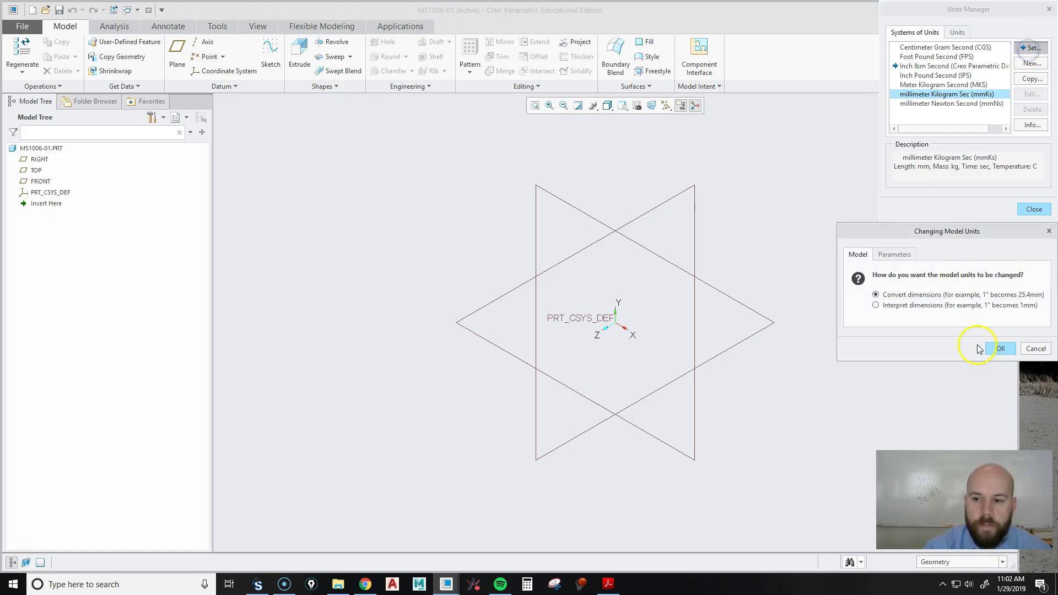
pyautogui.click(999, 348)
pyautogui.click(421, 224)
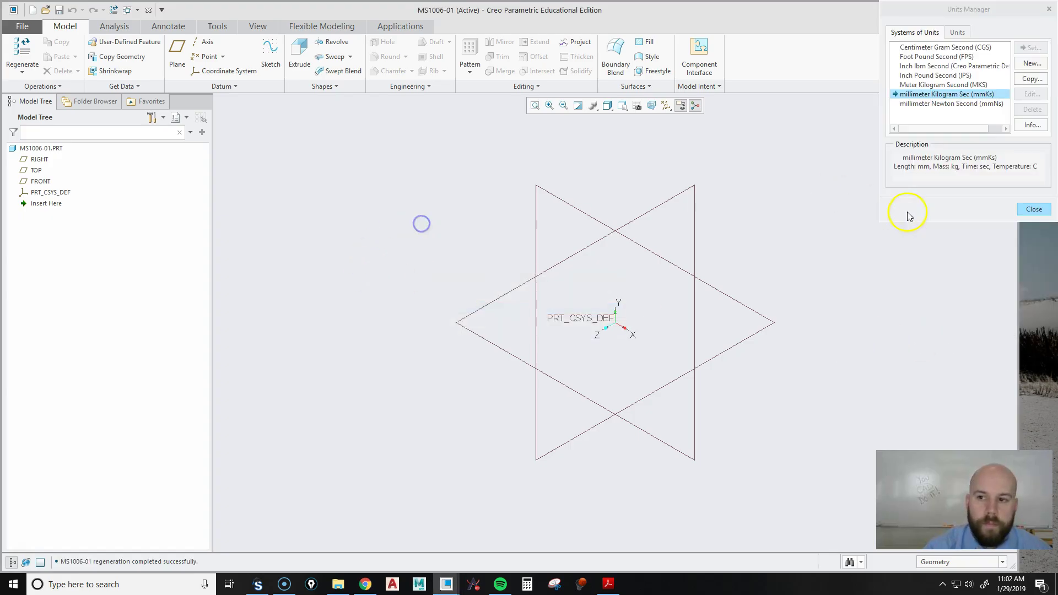
pyautogui.click(1033, 209)
pyautogui.click(507, 478)
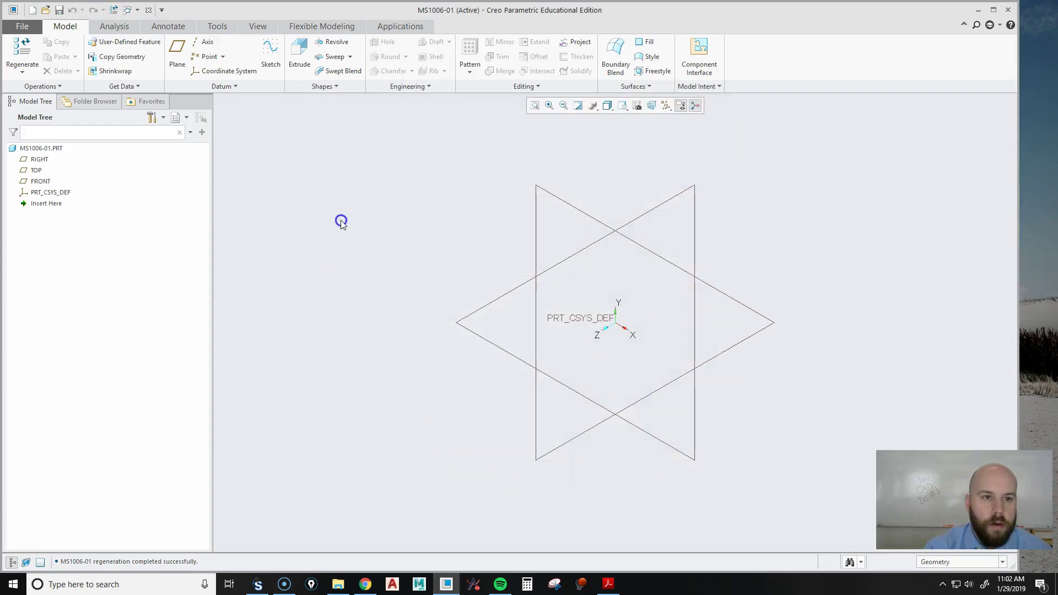
# Start an extrusion with its internal sketch on the RIGHT datum plane, viewed straight on
pyautogui.click(297, 55)
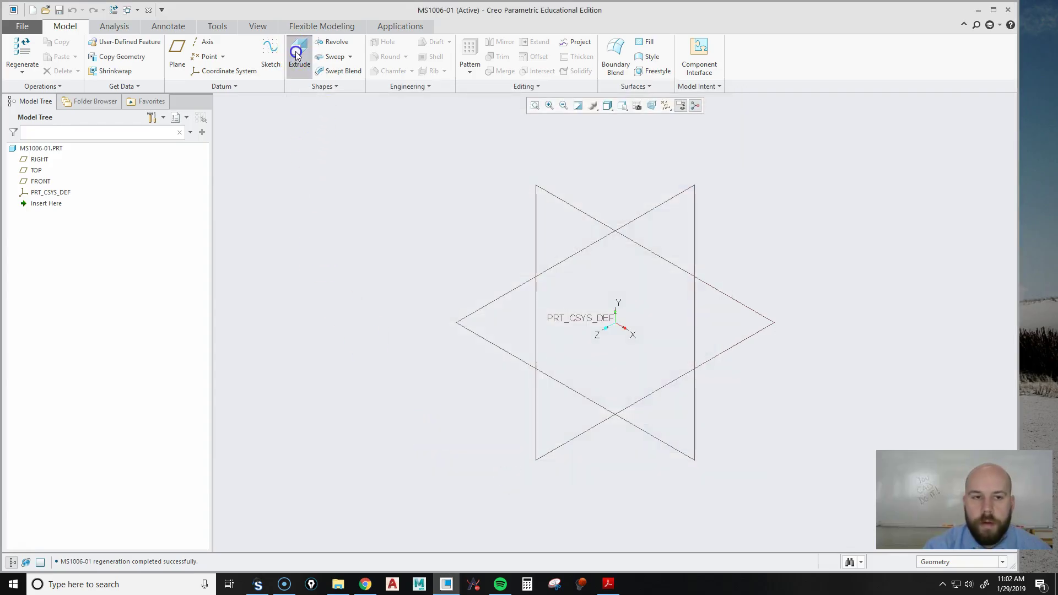
pyautogui.rightClick(796, 259)
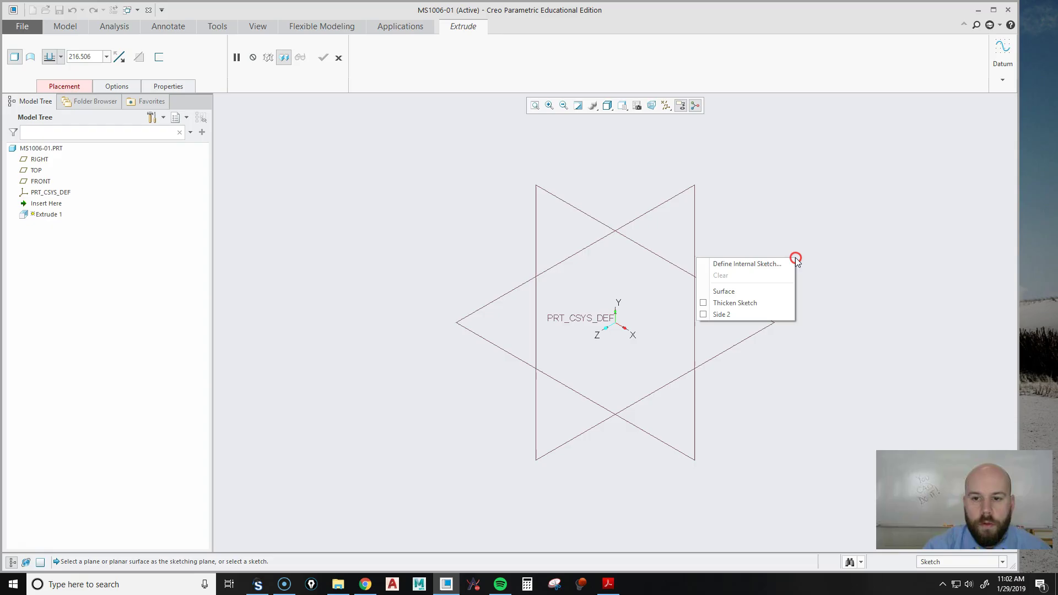
pyautogui.click(754, 265)
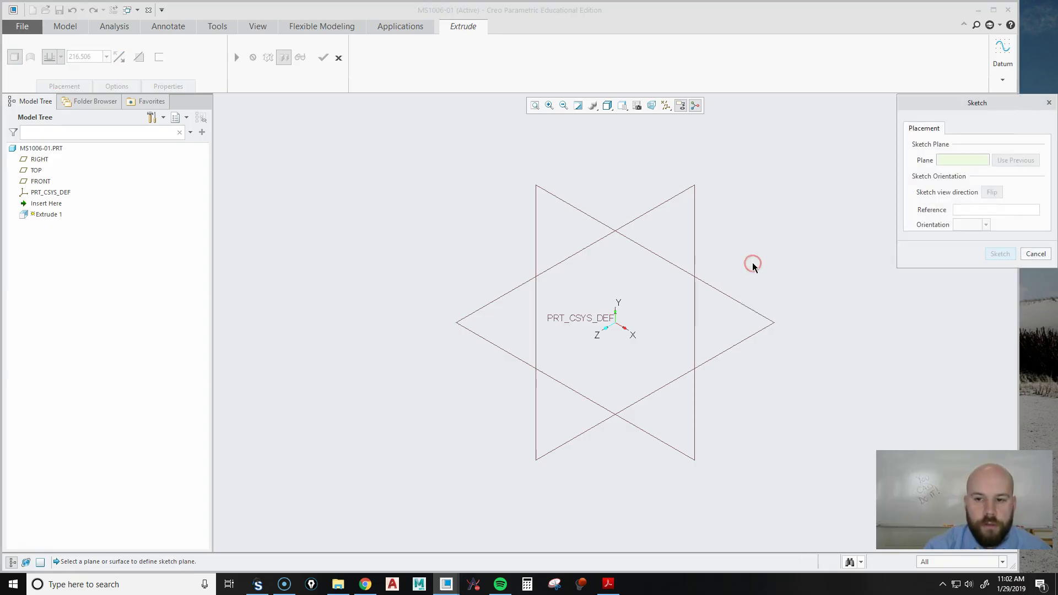
pyautogui.click(578, 211)
pyautogui.middleClick(827, 231)
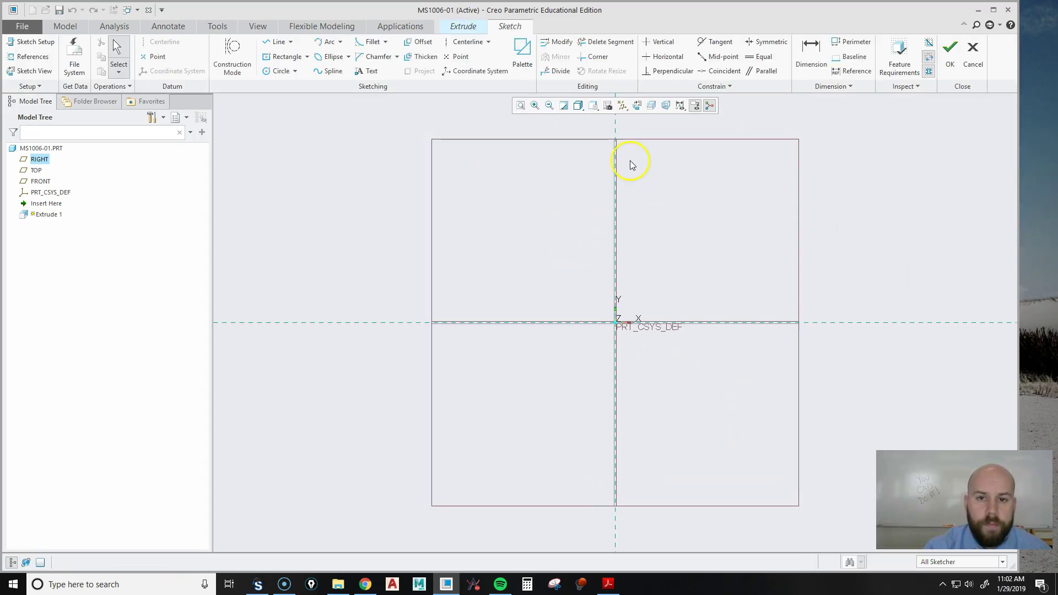
pyautogui.click(637, 106)
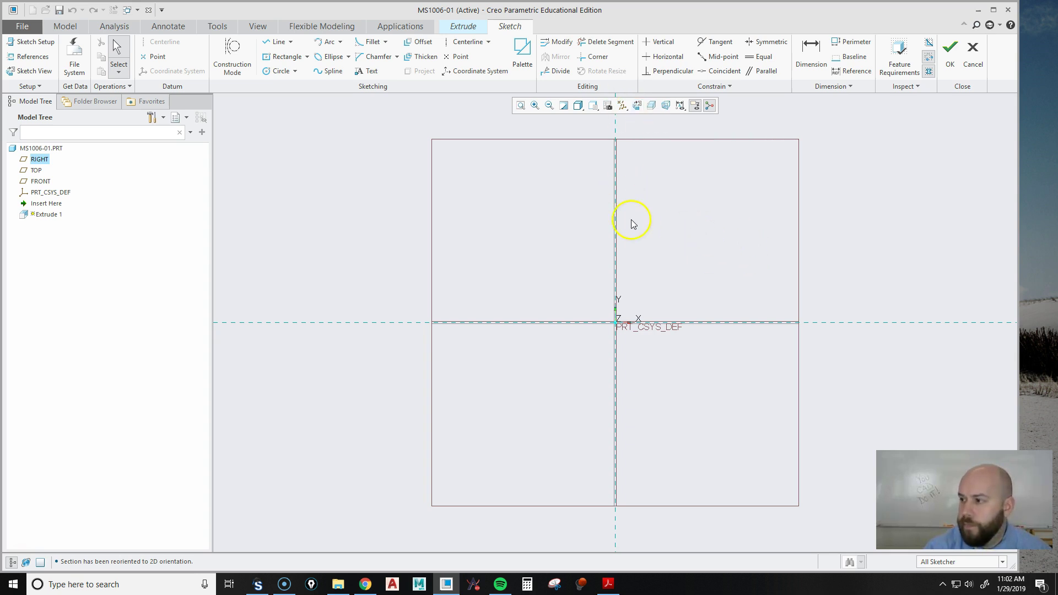
# Sketch a circle centred on the origin and dimension its radius to 30
pyautogui.click(279, 71)
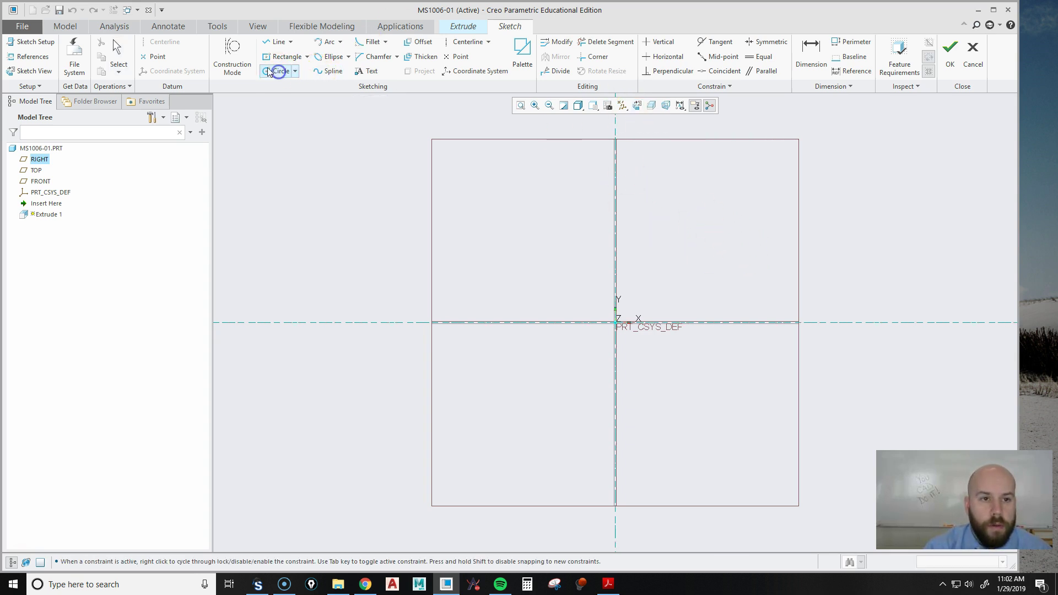
pyautogui.click(615, 322)
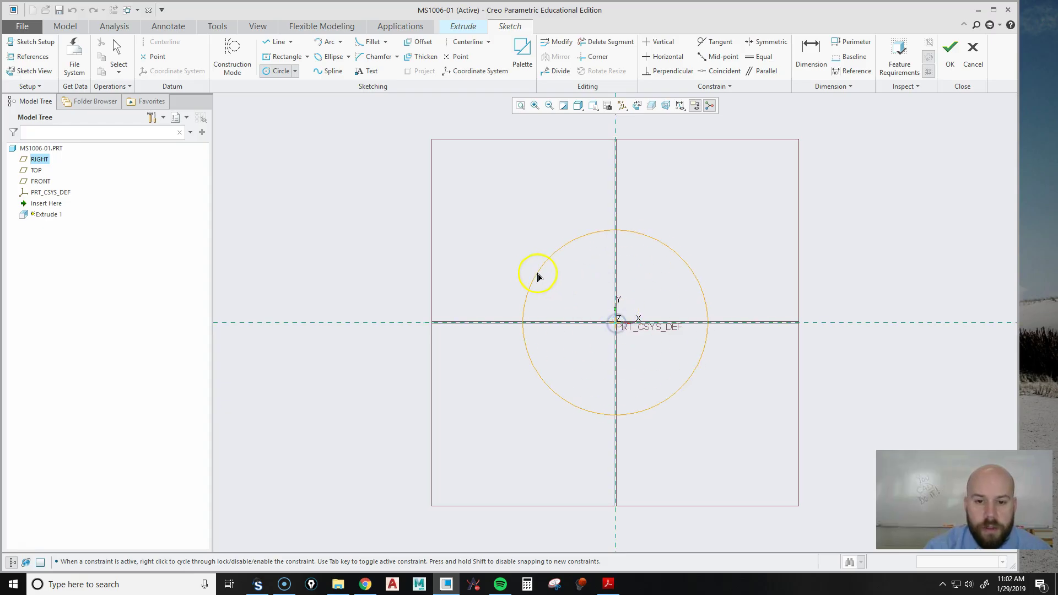
pyautogui.click(510, 243)
pyautogui.middleClick(459, 186)
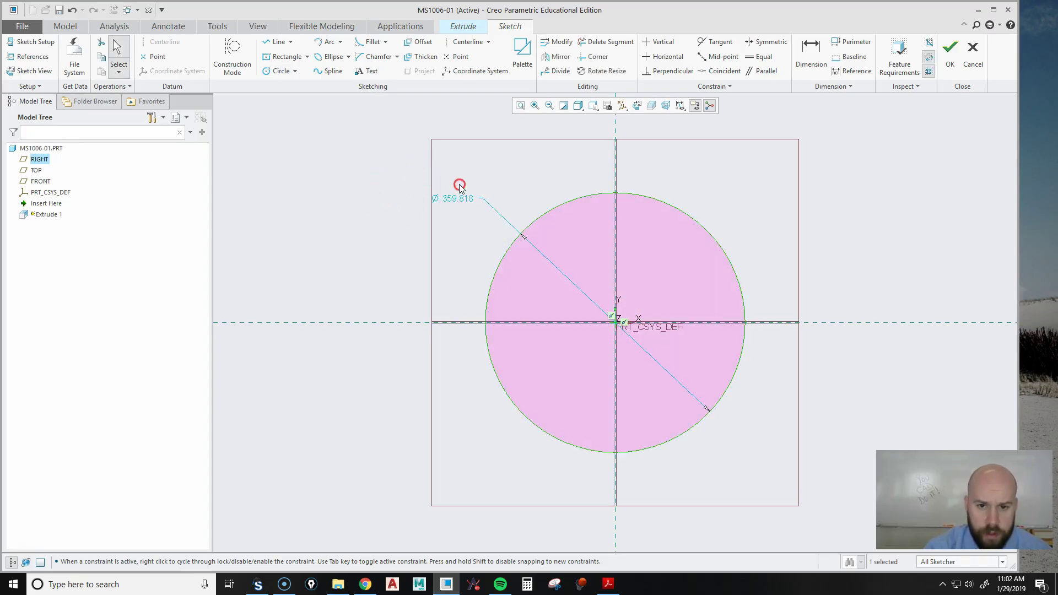
pyautogui.click(810, 58)
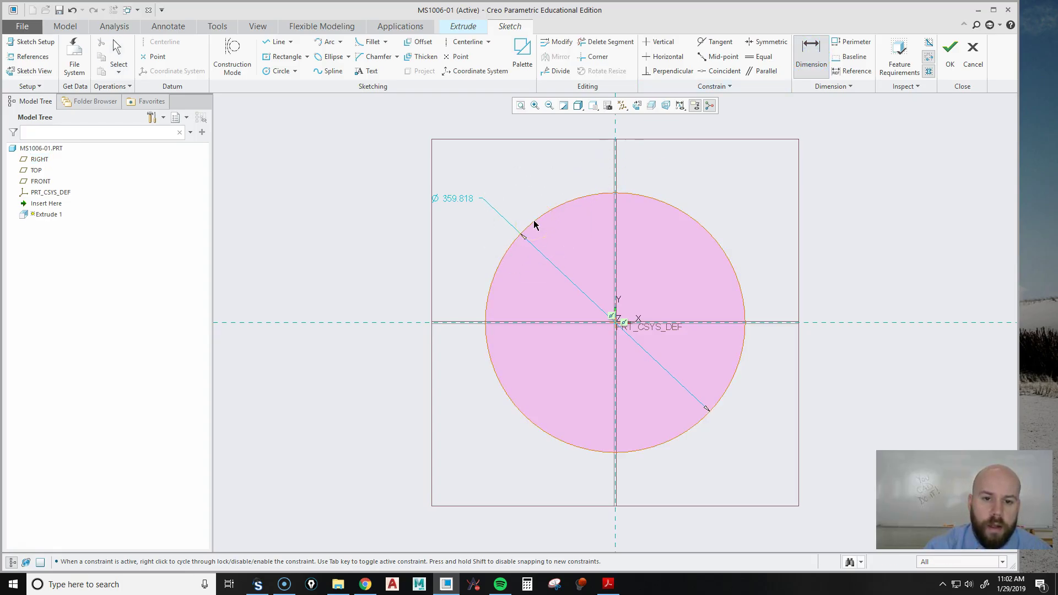
pyautogui.click(533, 225)
pyautogui.click(534, 222)
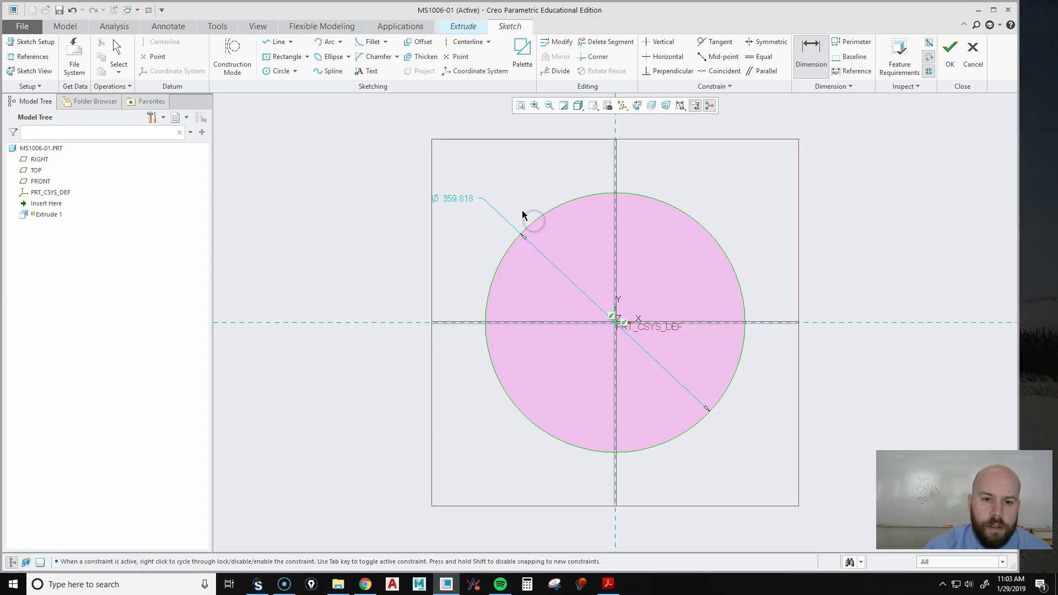
pyautogui.middleClick(466, 173)
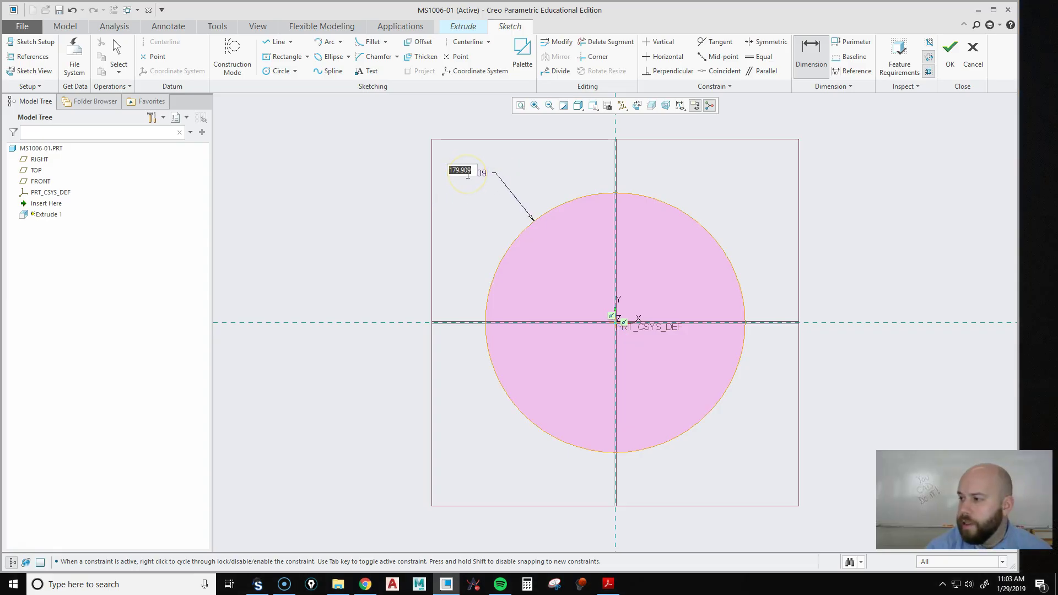
pyautogui.press('Return')
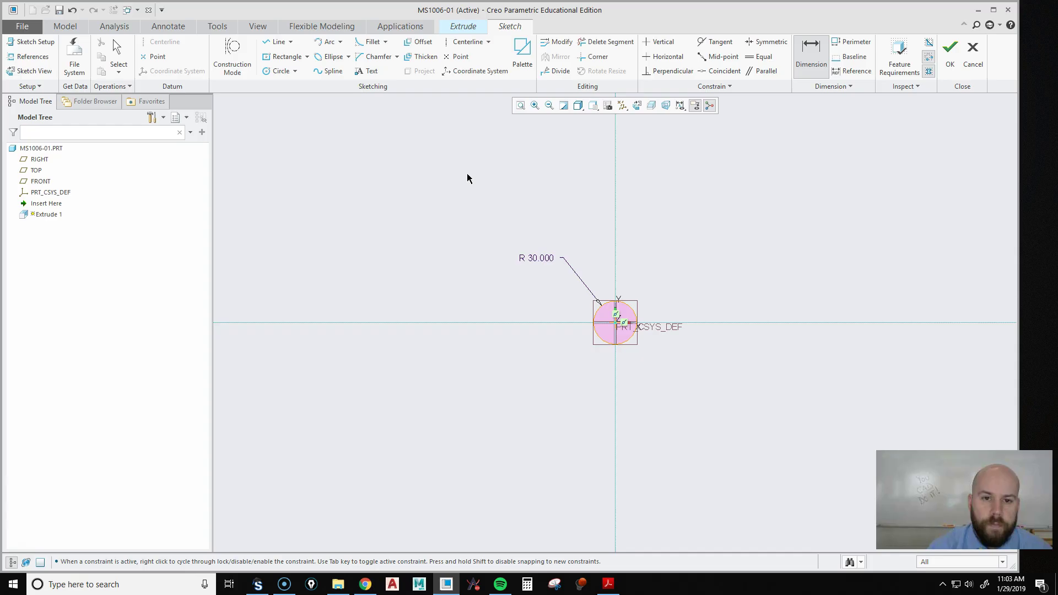
# Refit the view and add a second circle concentric with the R30 circle
pyautogui.click(519, 107)
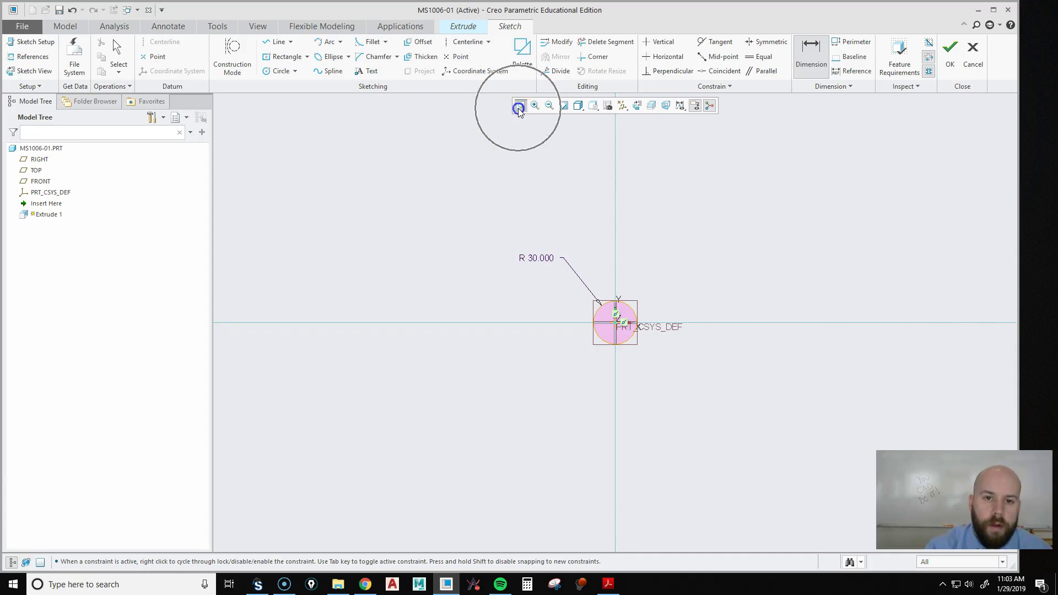
pyautogui.scroll(-2, 622, 375)
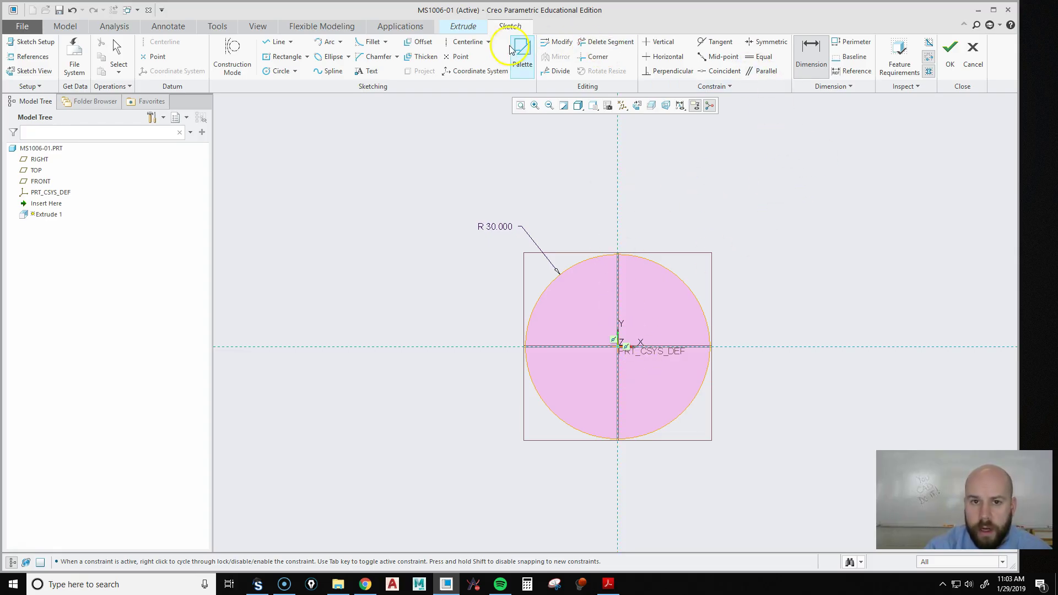
pyautogui.click(273, 45)
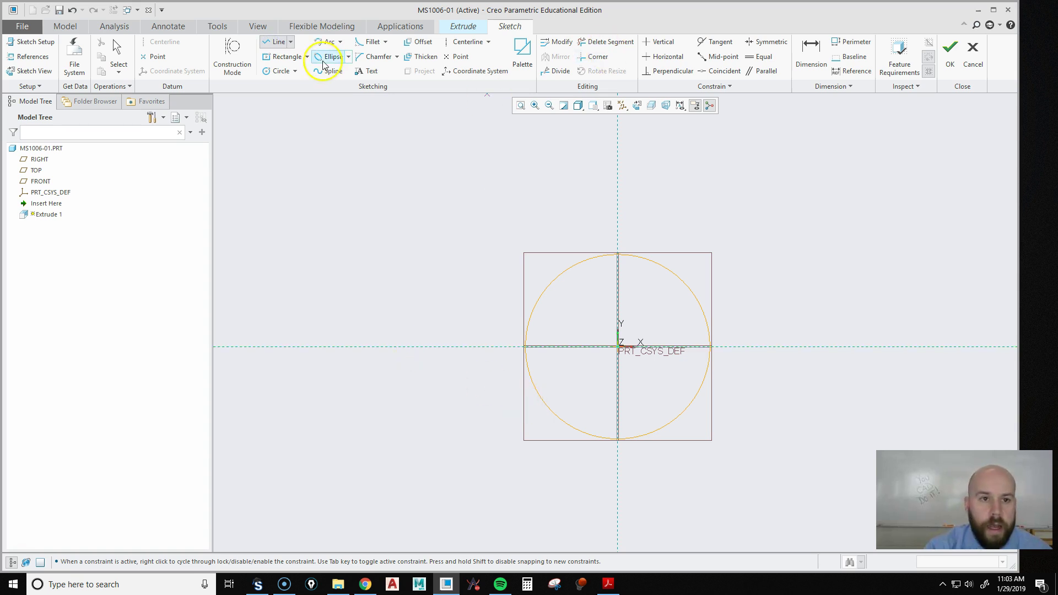
pyautogui.click(281, 72)
pyautogui.click(618, 347)
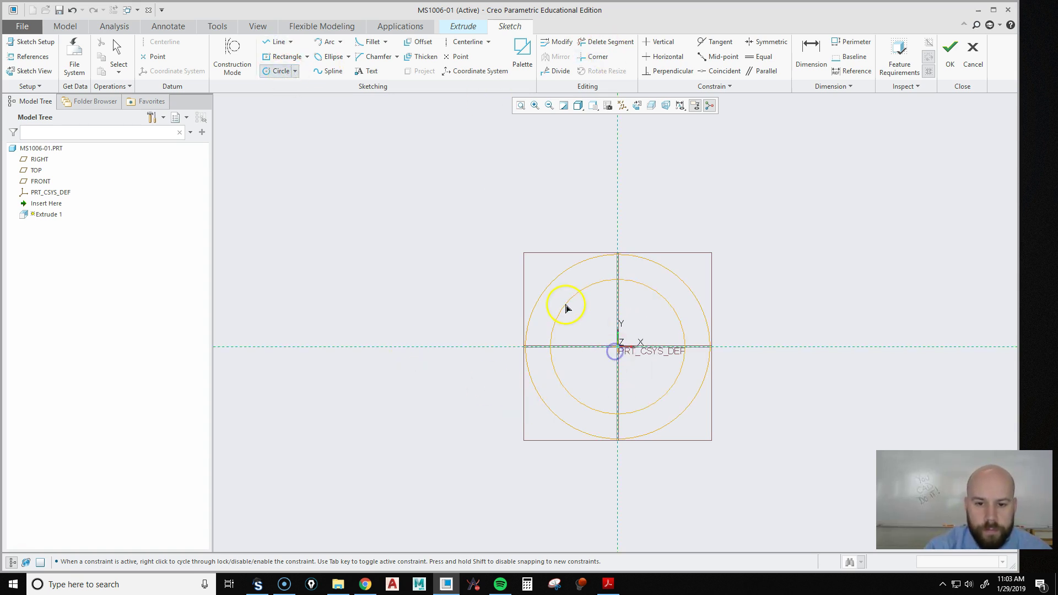
pyautogui.click(569, 309)
pyautogui.middleClick(369, 245)
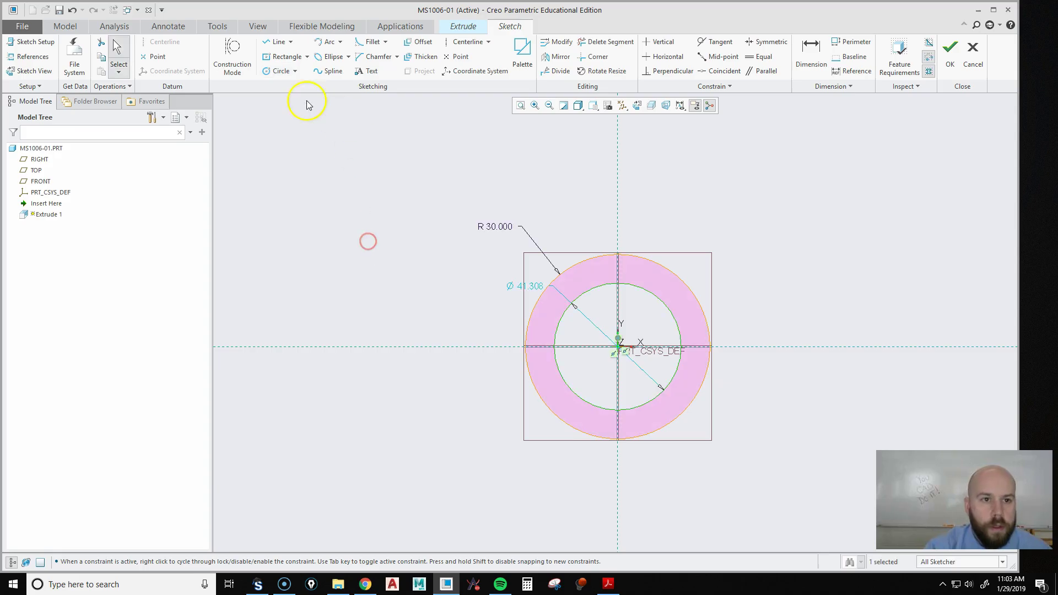
# Draw an L-shaped chain of lines forming the leg below the circles
pyautogui.click(275, 43)
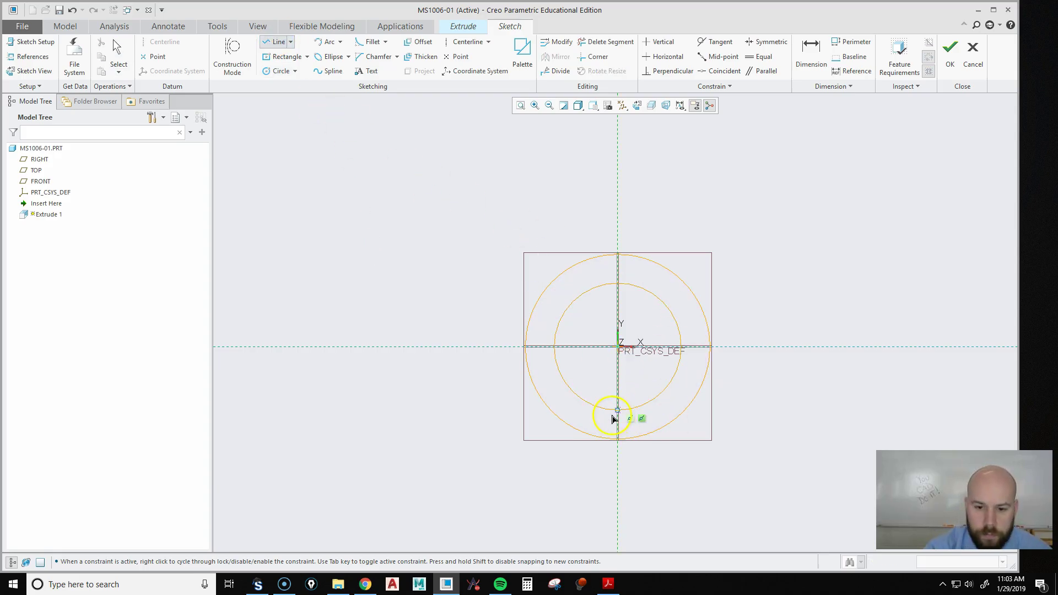
pyautogui.click(606, 417)
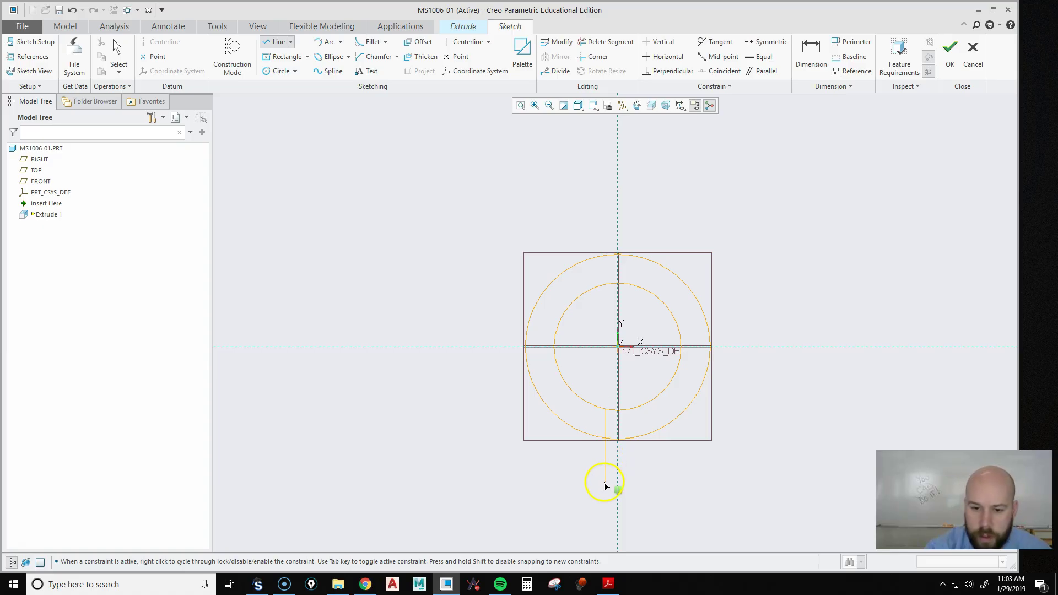
pyautogui.click(606, 481)
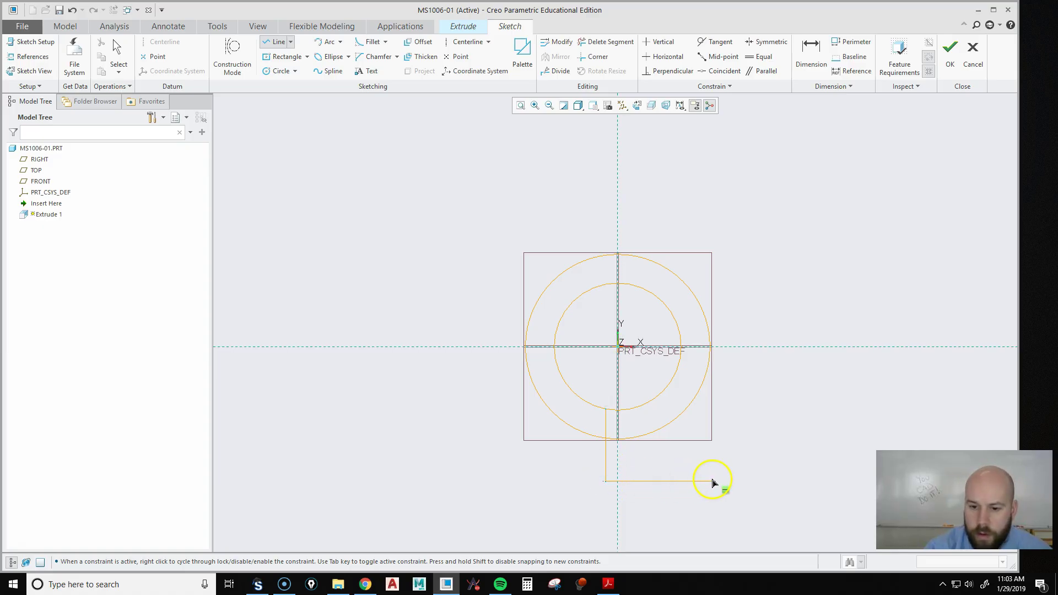
pyautogui.click(717, 482)
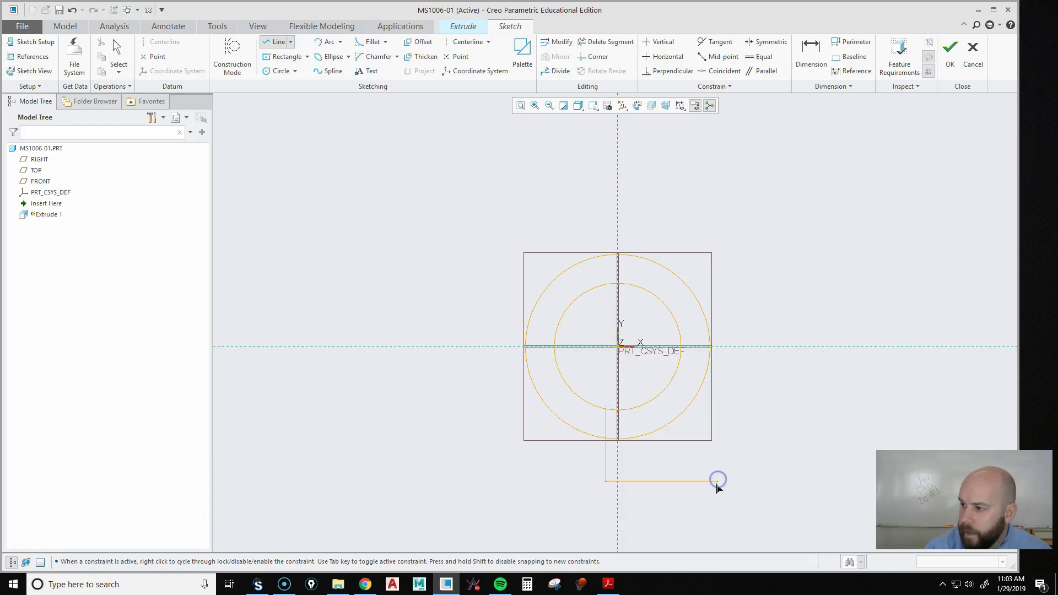
pyautogui.click(717, 495)
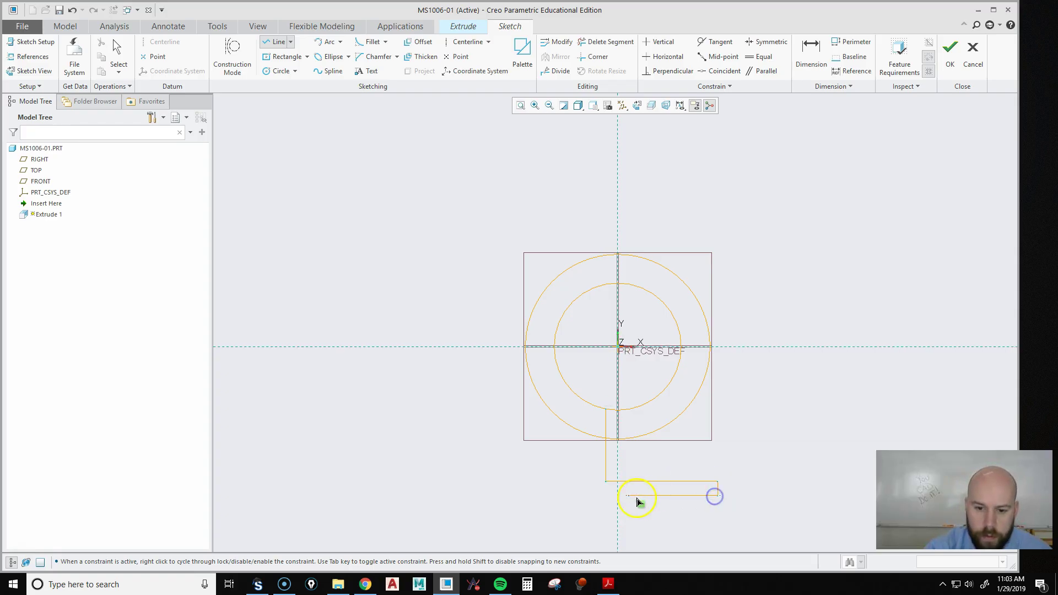
pyautogui.click(546, 495)
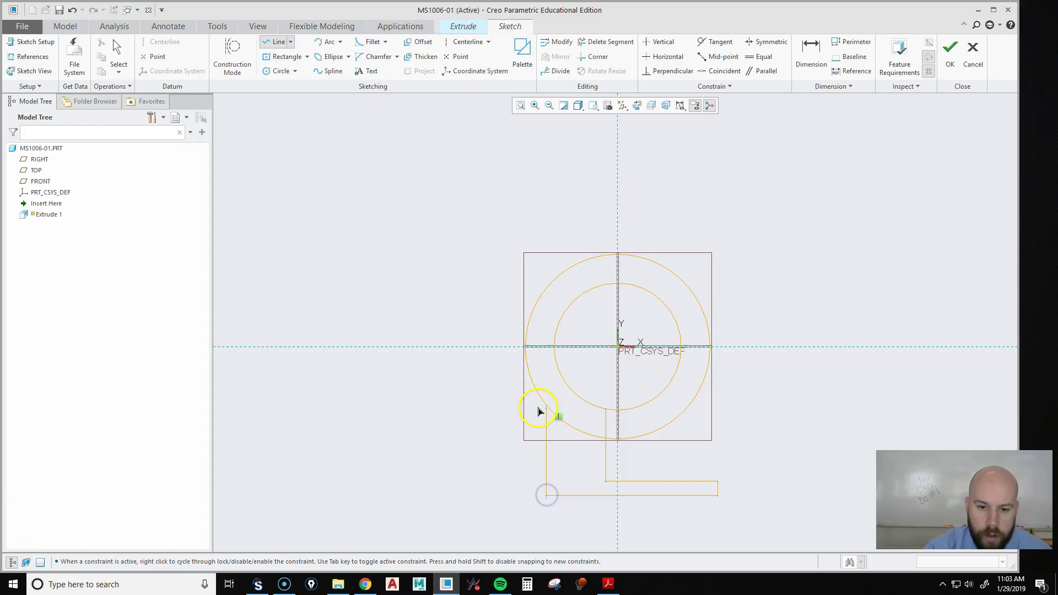
pyautogui.click(546, 406)
pyautogui.middleClick(763, 340)
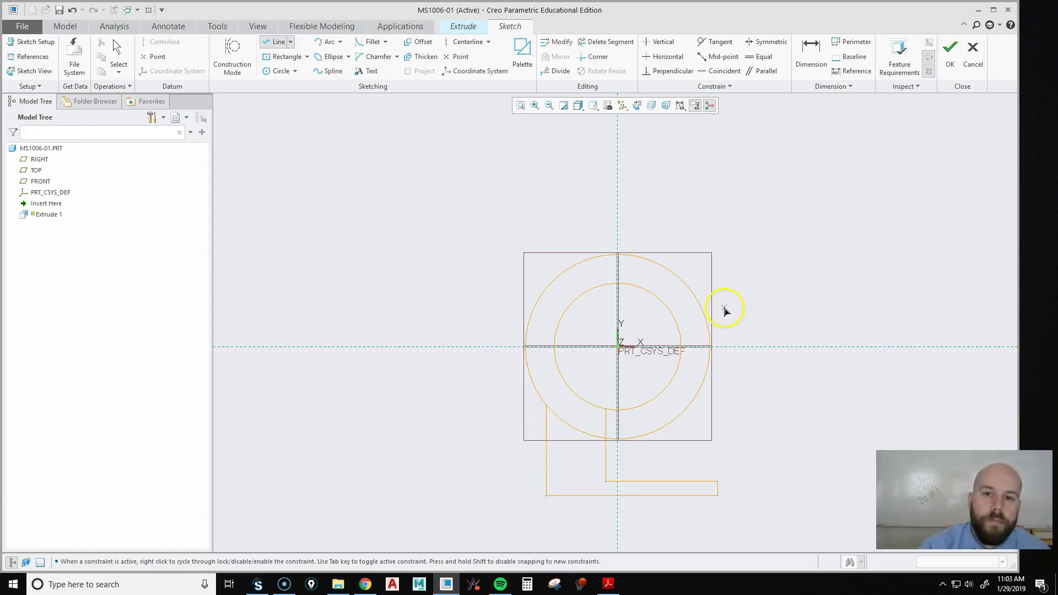
# Trim away the right halves of both circles and the leftover segments above the leg
pyautogui.click(601, 42)
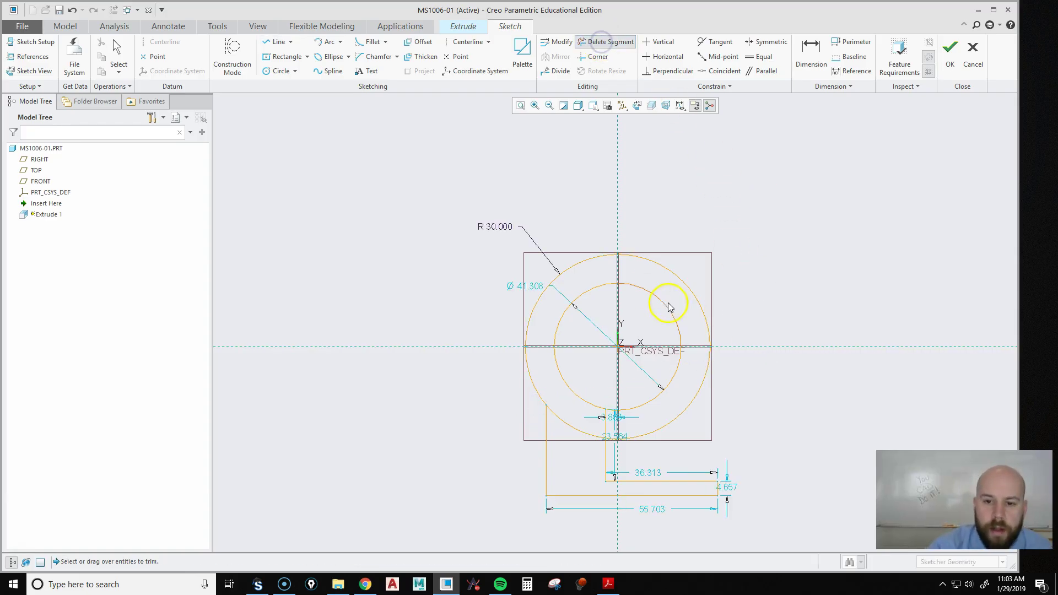
pyautogui.moveTo(719, 268)
pyautogui.mouseDown()
pyautogui.moveTo(659, 306)
pyautogui.moveTo(668, 364)
pyautogui.moveTo(697, 408)
pyautogui.mouseUp()
pyautogui.scroll(3, 621, 248)
pyautogui.scroll(-4, 632, 361)
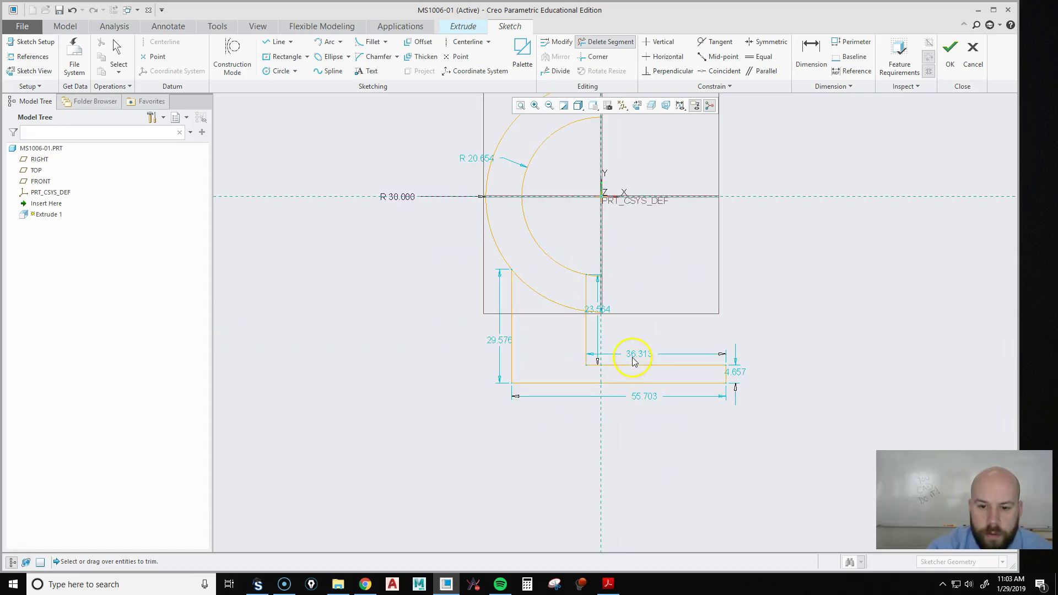
pyautogui.scroll(-5, 583, 300)
pyautogui.moveTo(559, 288); pyautogui.dragTo(567, 180)
pyautogui.click(415, 246)
pyautogui.scroll(3, 408, 236)
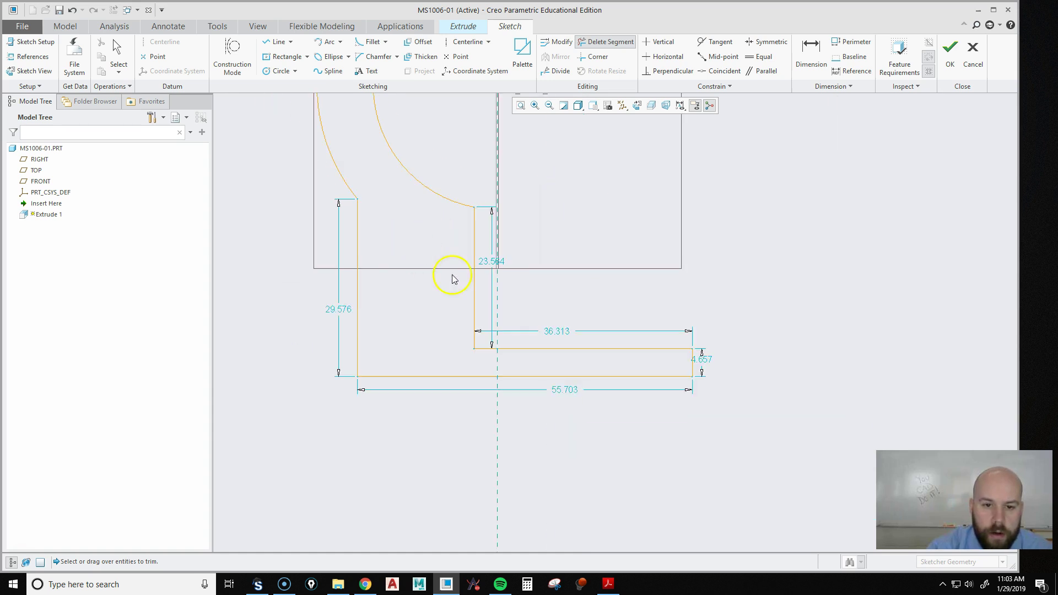
pyautogui.scroll(2, 642, 401)
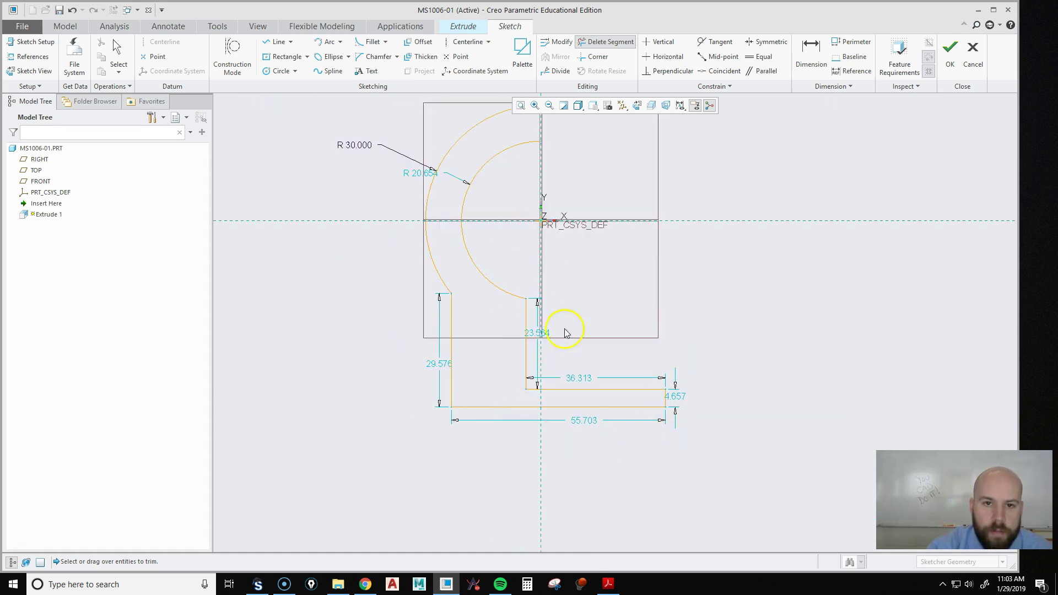
pyautogui.scroll(2, 568, 334)
# Close the half-ring profile at the arc's top end, then exit the Line tool
pyautogui.click(280, 41)
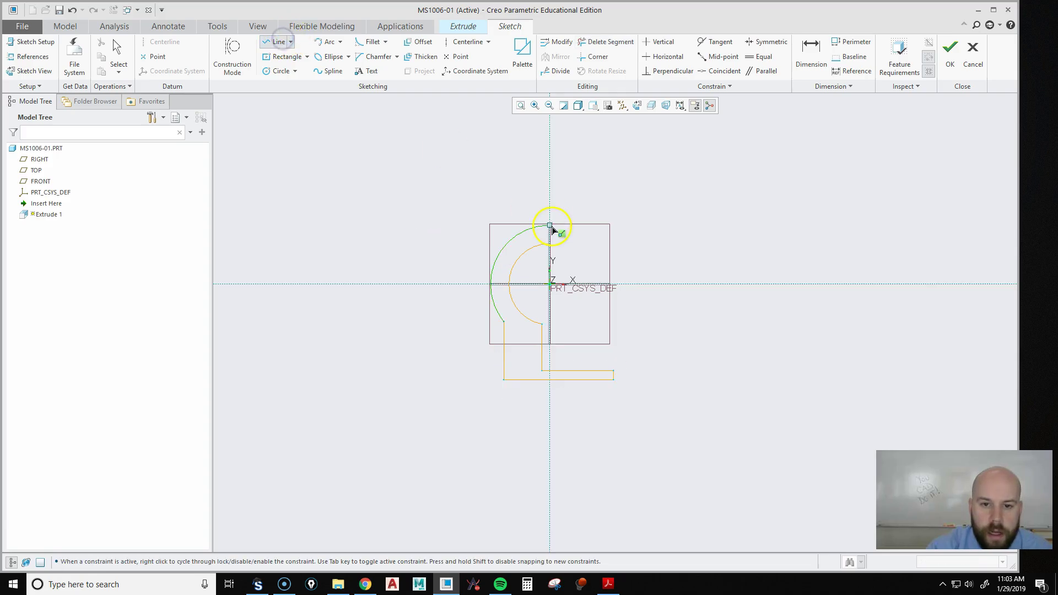
pyautogui.click(550, 243)
pyautogui.middleClick(642, 222)
pyautogui.middleClick(642, 222)
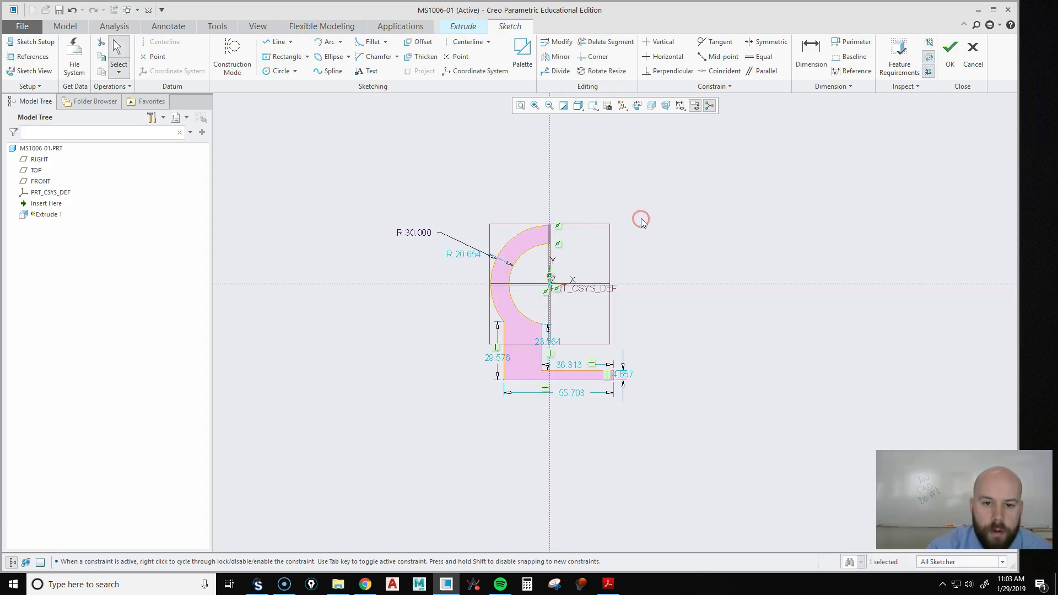
pyautogui.scroll(-2, 573, 275)
pyautogui.scroll(-1, 546, 331)
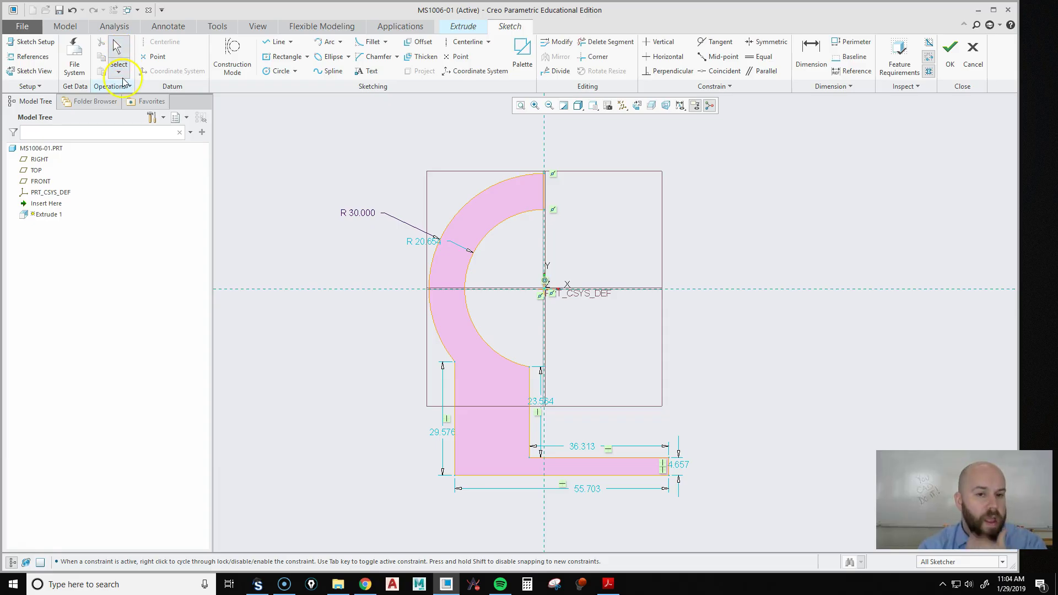
# Dimension the bottom leg thickness to 10 and the inner leg offset to -2
pyautogui.click(813, 58)
pyautogui.click(642, 458)
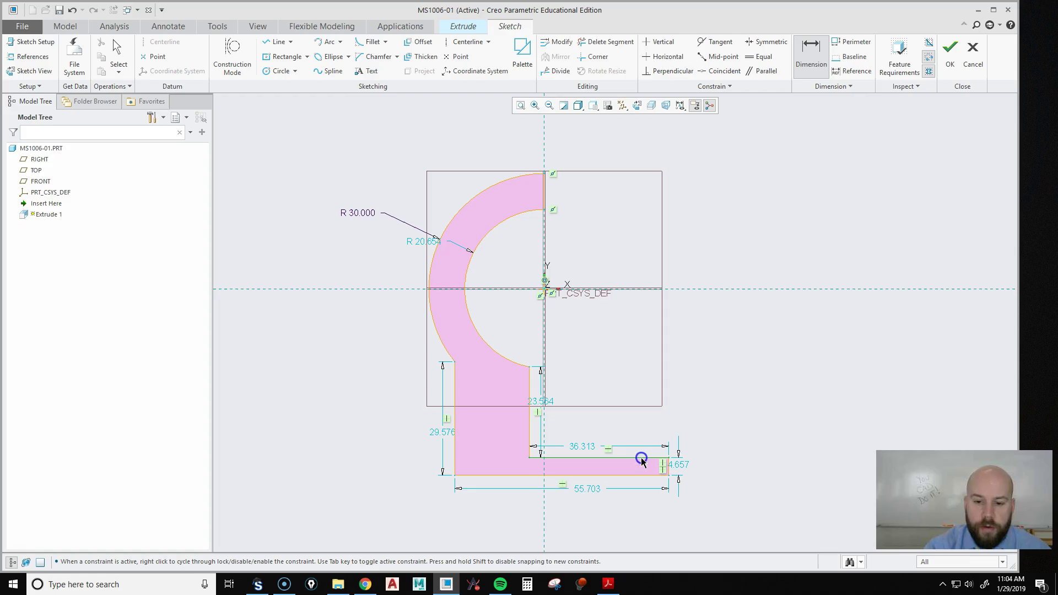
pyautogui.click(638, 475)
pyautogui.middleClick(723, 465)
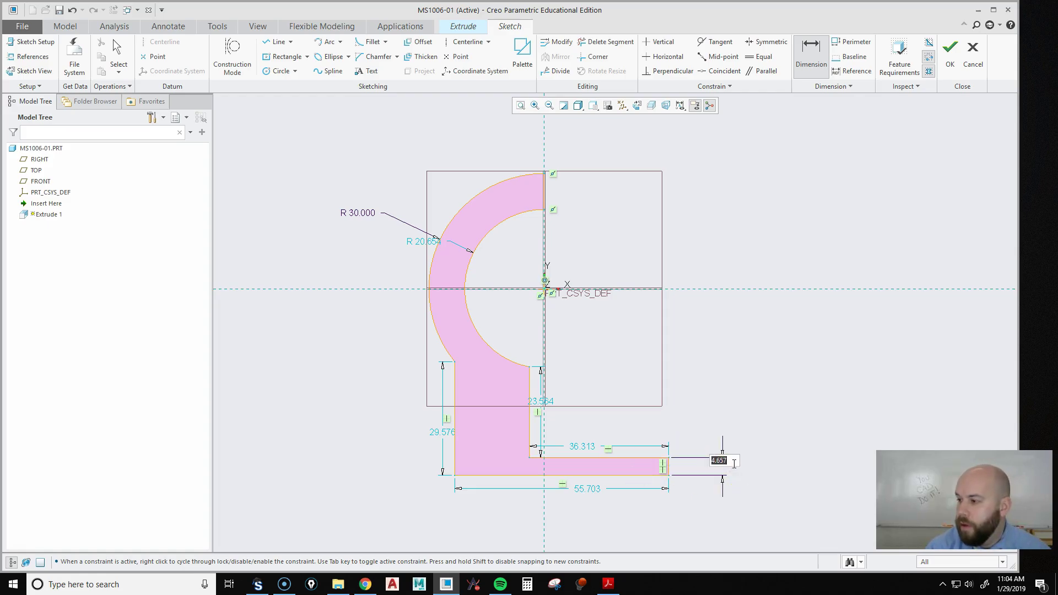
pyautogui.press('Return')
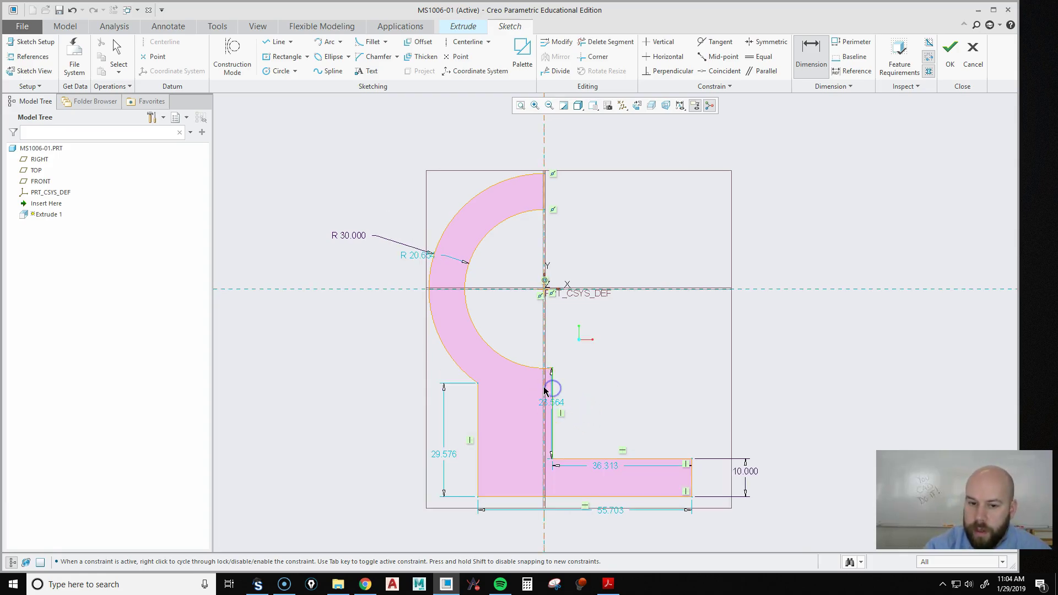
pyautogui.middleClick(577, 341)
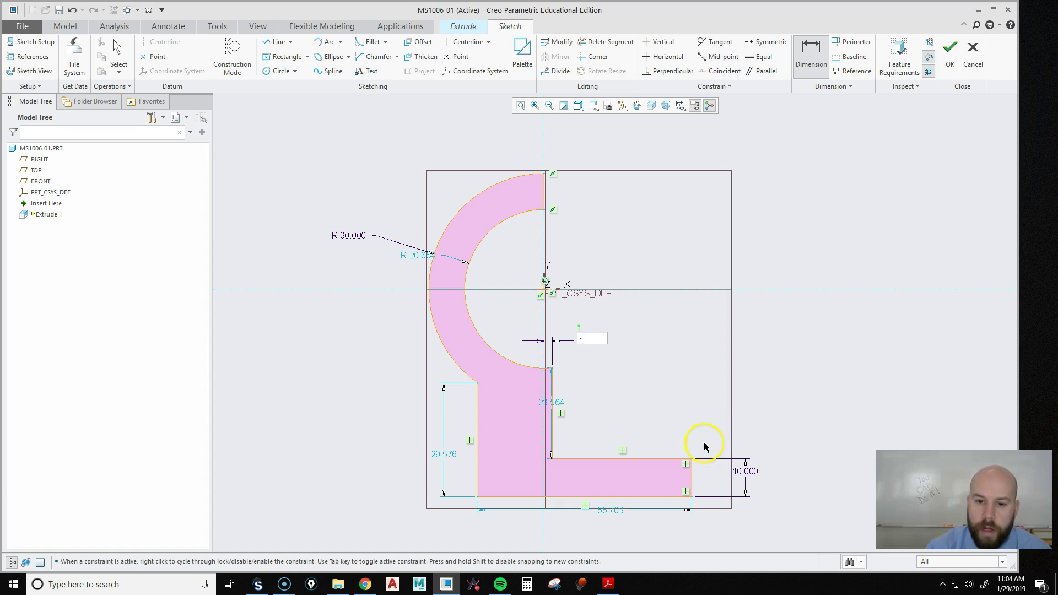
pyautogui.write('-2')
pyautogui.press('Return')
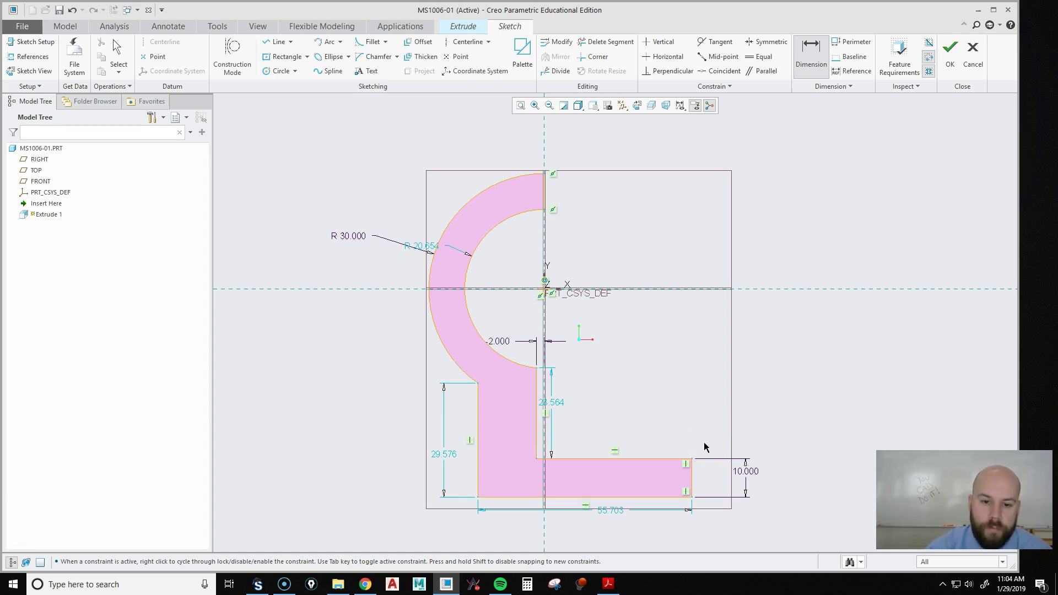
pyautogui.middleClick(521, 342)
# Move the -2.000 label right of the axis and set the vertical leg width to 19
pyautogui.scroll(2, 520, 342)
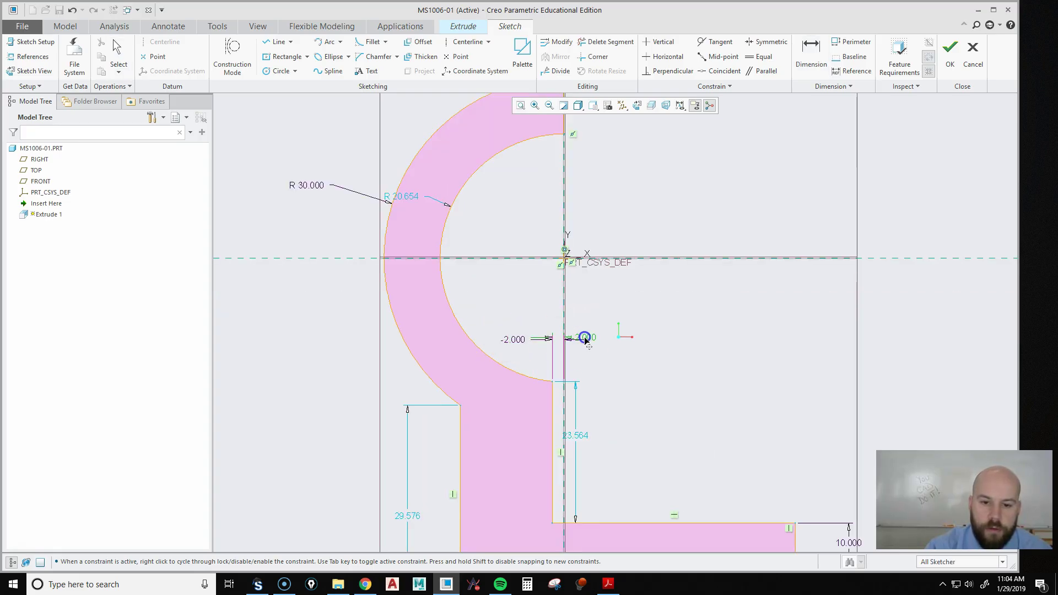
pyautogui.moveTo(585, 340); pyautogui.dragTo(621, 352)
pyautogui.scroll(-2, 579, 353)
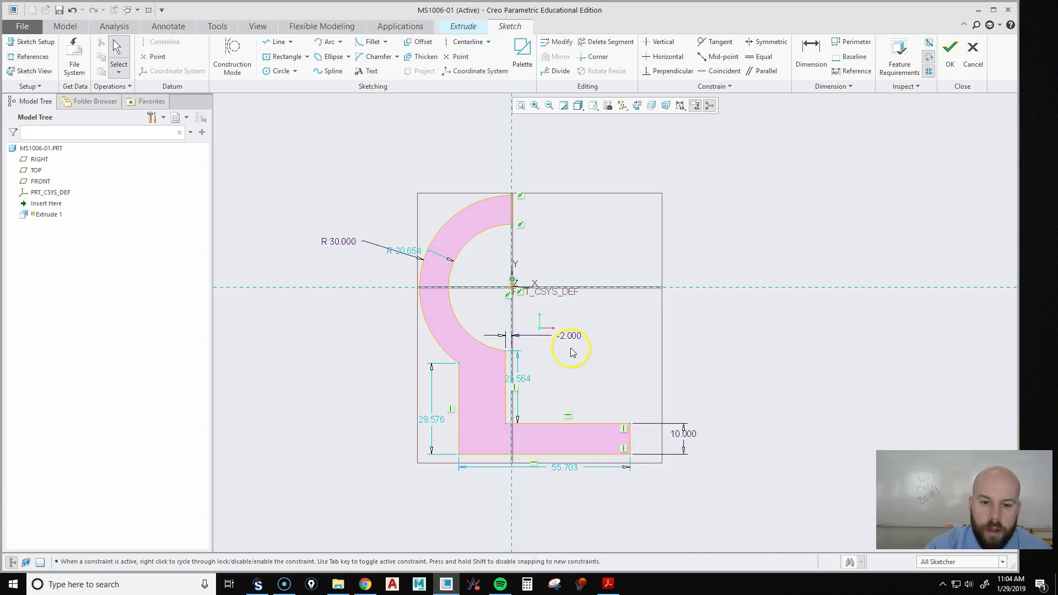
pyautogui.scroll(1, 494, 416)
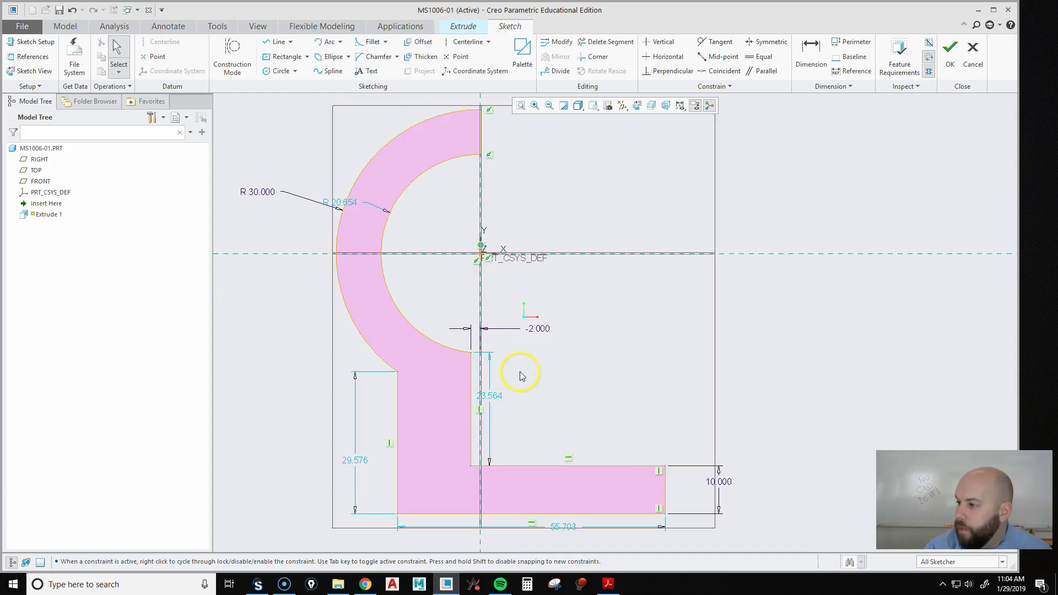
pyautogui.click(811, 52)
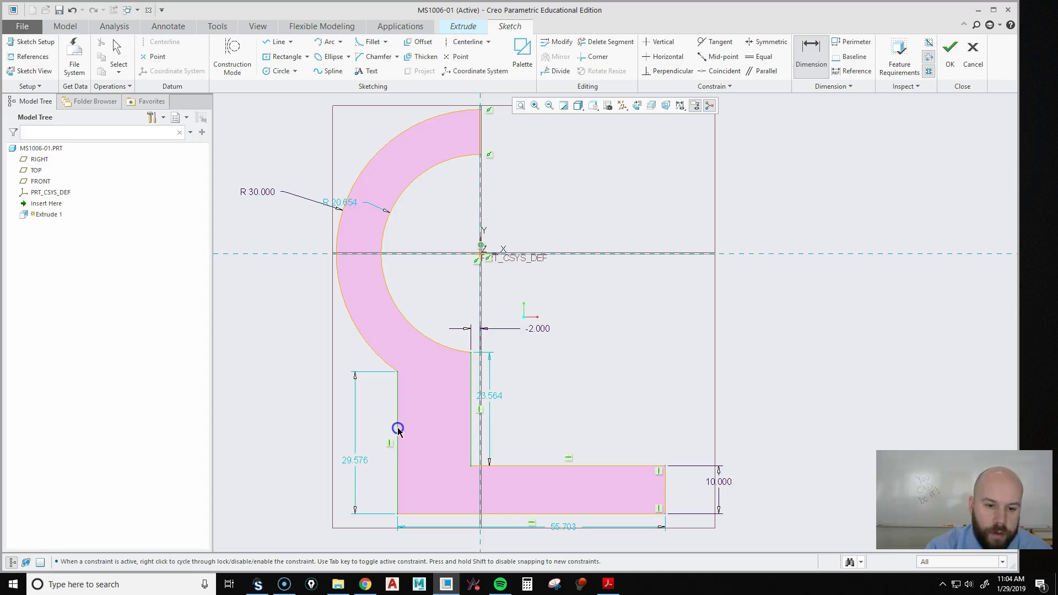
pyautogui.middleClick(430, 417)
pyautogui.write('19')
pyautogui.press('Return')
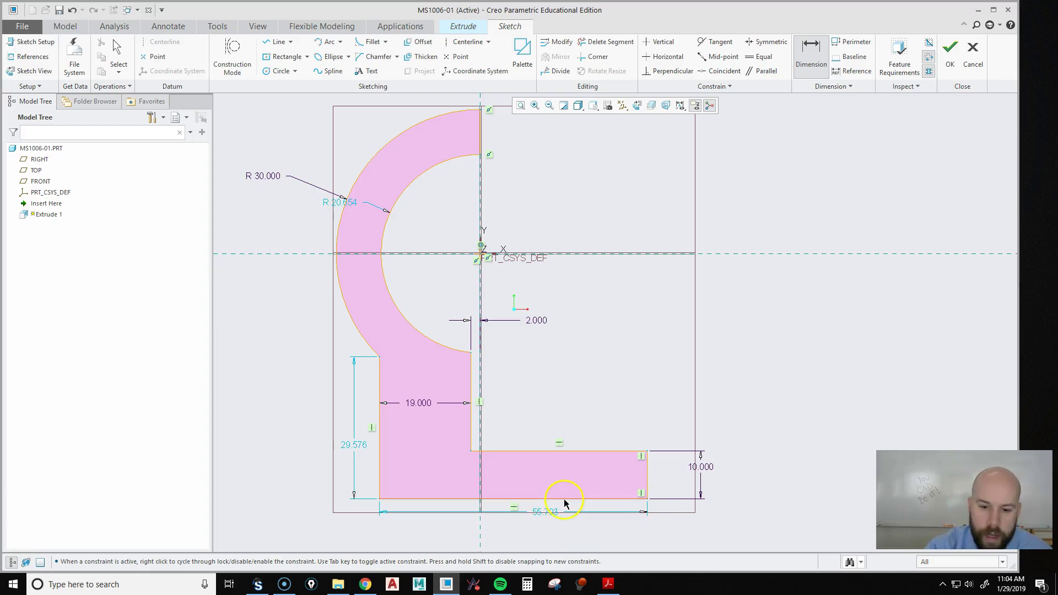
# Change the overall length to 42 and dimension the arc's lower end at 42
pyautogui.scroll(2, 554, 419)
pyautogui.doubleClick(550, 482)
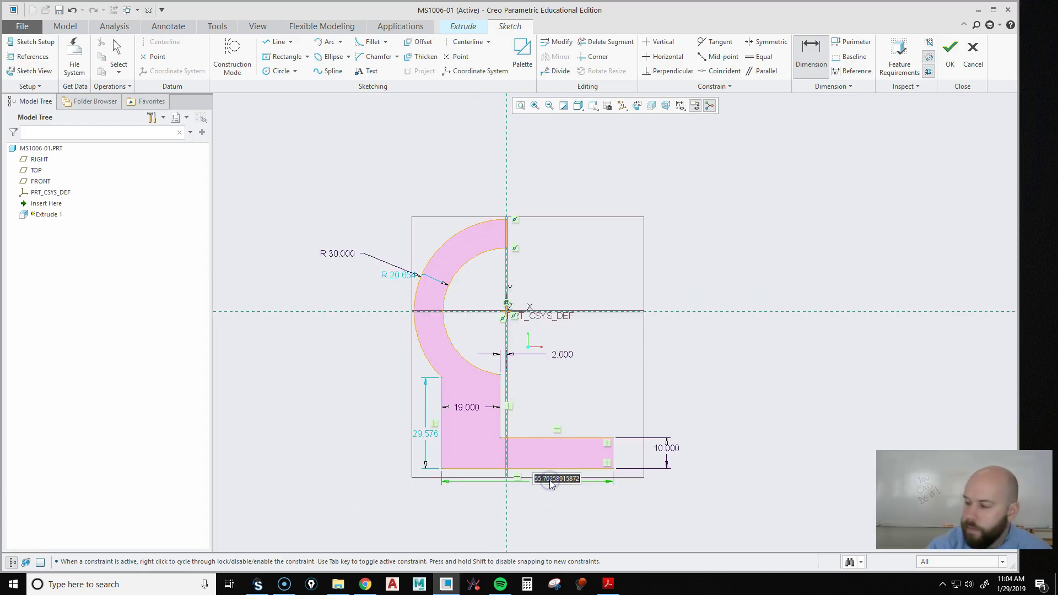
pyautogui.write('42')
pyautogui.press('Return')
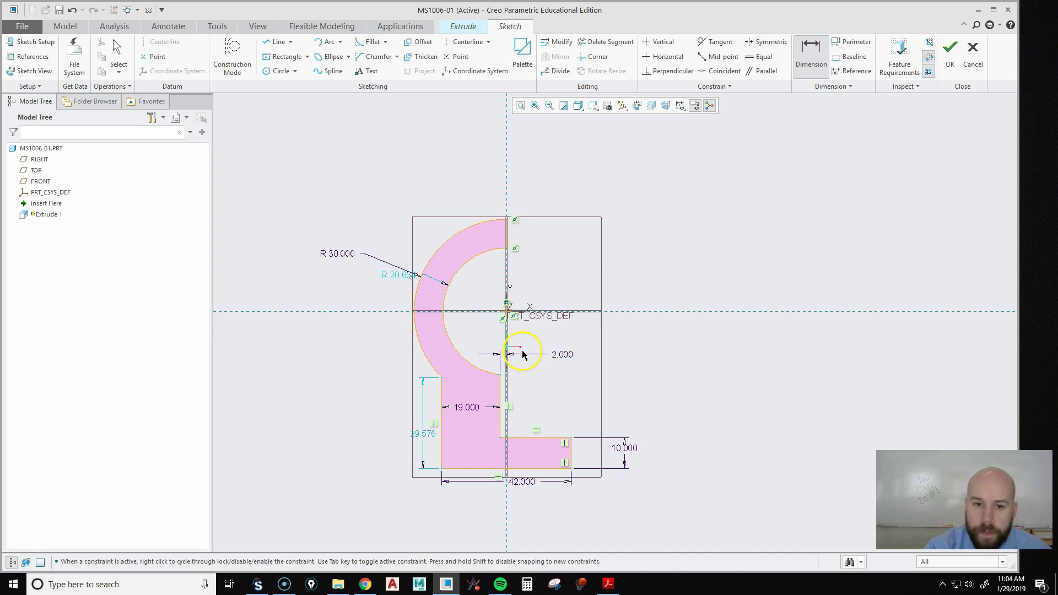
pyautogui.click(508, 249)
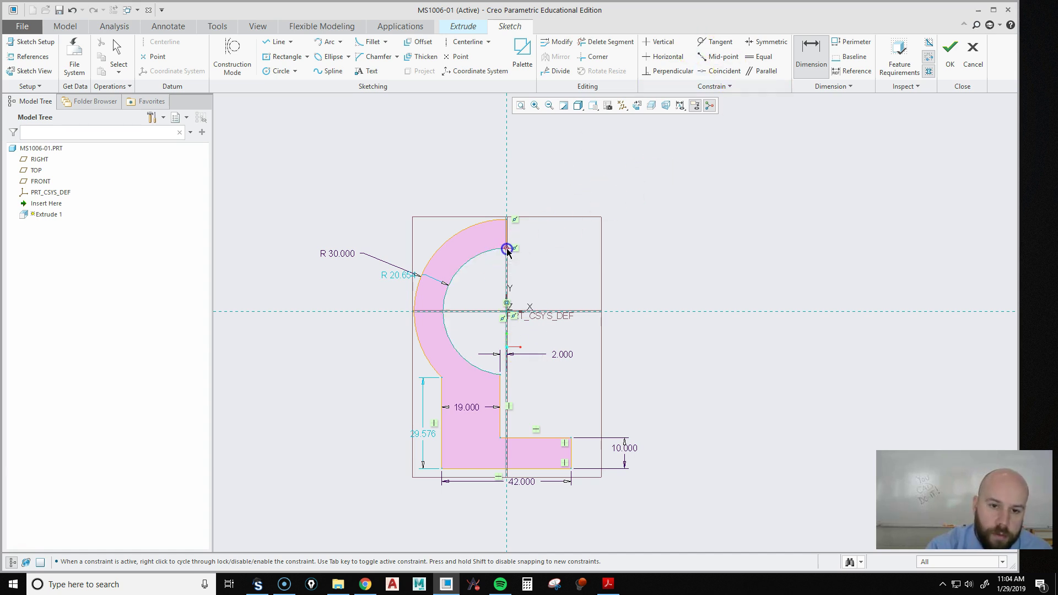
pyautogui.click(500, 377)
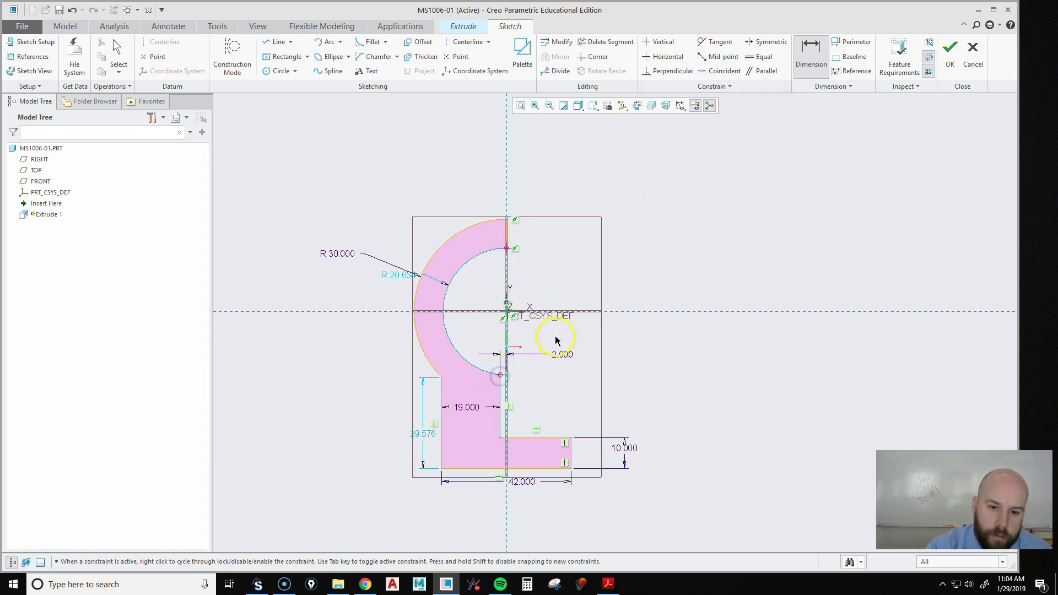
pyautogui.middleClick(598, 330)
pyautogui.write('42')
pyautogui.press('Return')
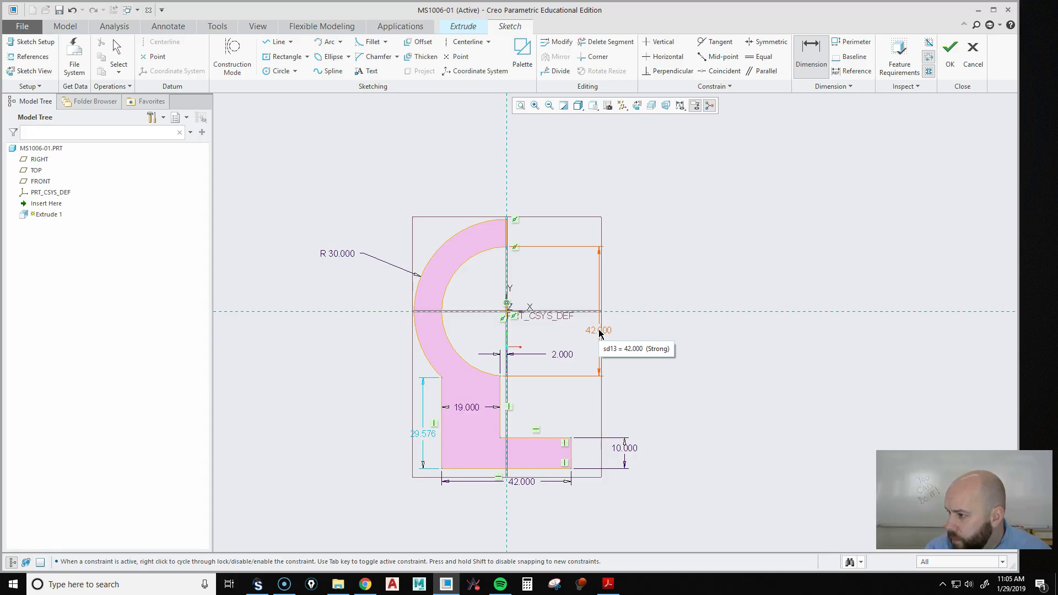
pyautogui.click(812, 52)
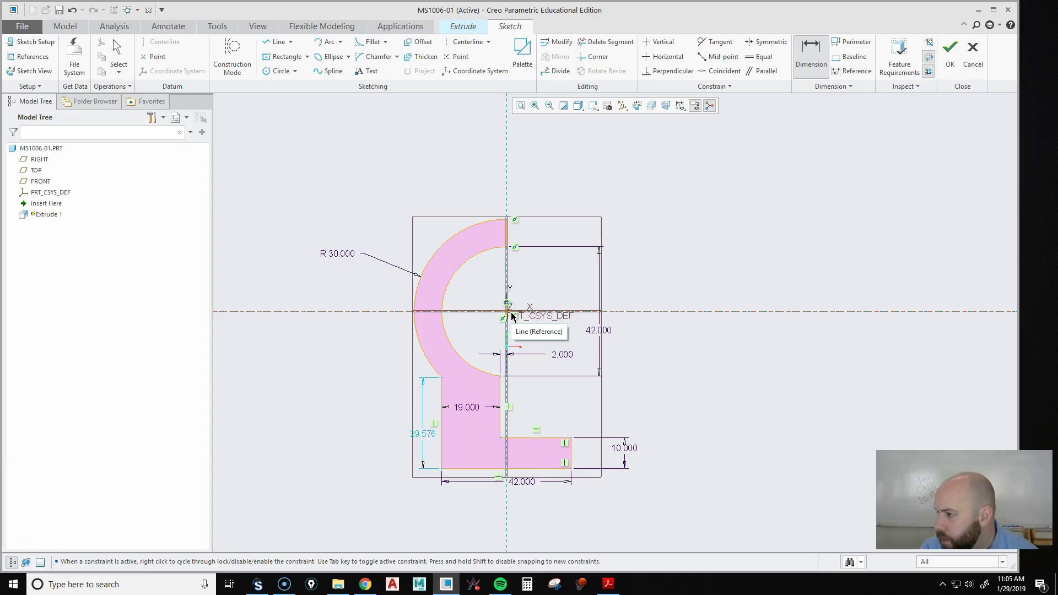
pyautogui.hotkey('alt', 'Tab')
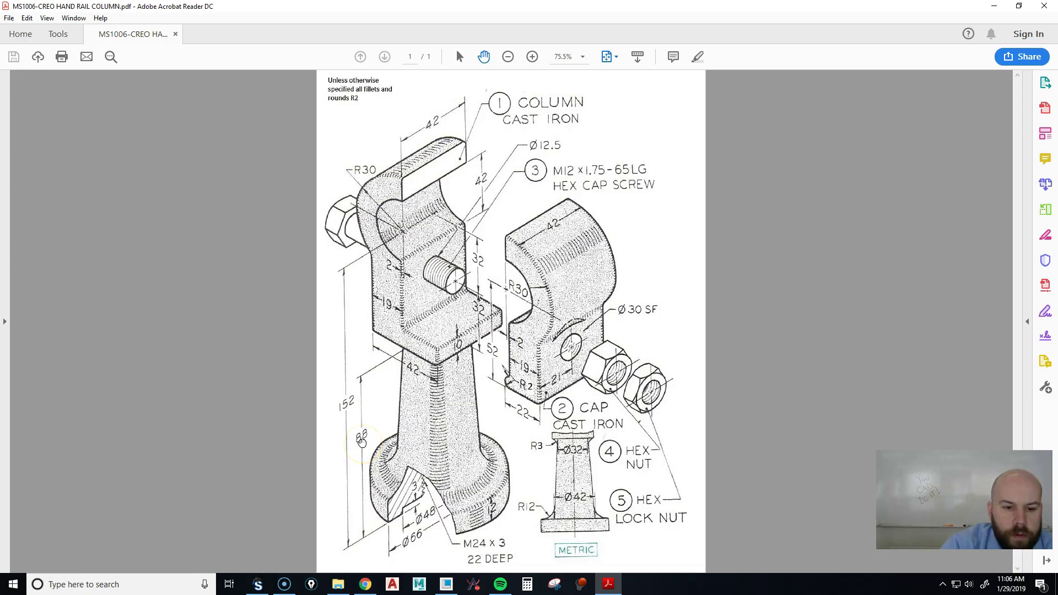
# After reviewing the hand-rail column dimensions, minimize Acrobat to return to the sketch
pyautogui.click(994, 5)
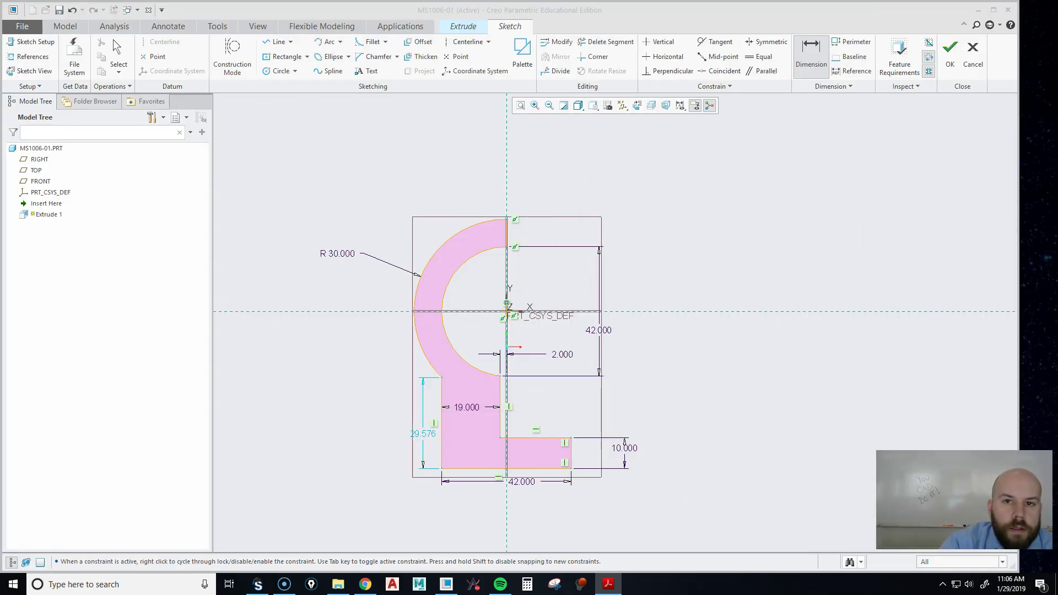
# Add a 64 vertical dimension from the horizontal reference to the bottom edge, moving the 2.000 label lower
pyautogui.click(811, 62)
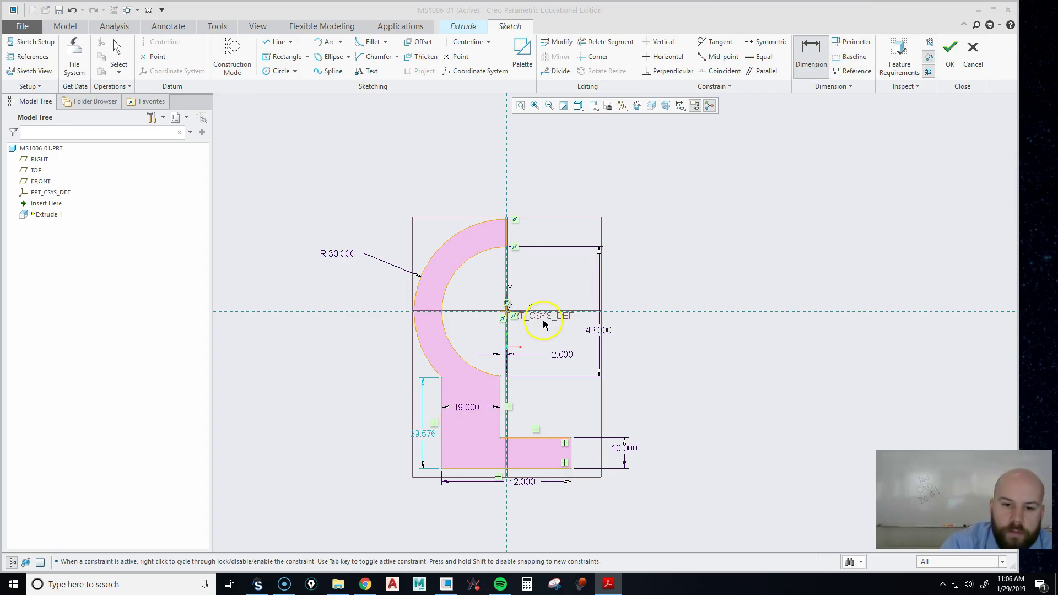
pyautogui.click(559, 312)
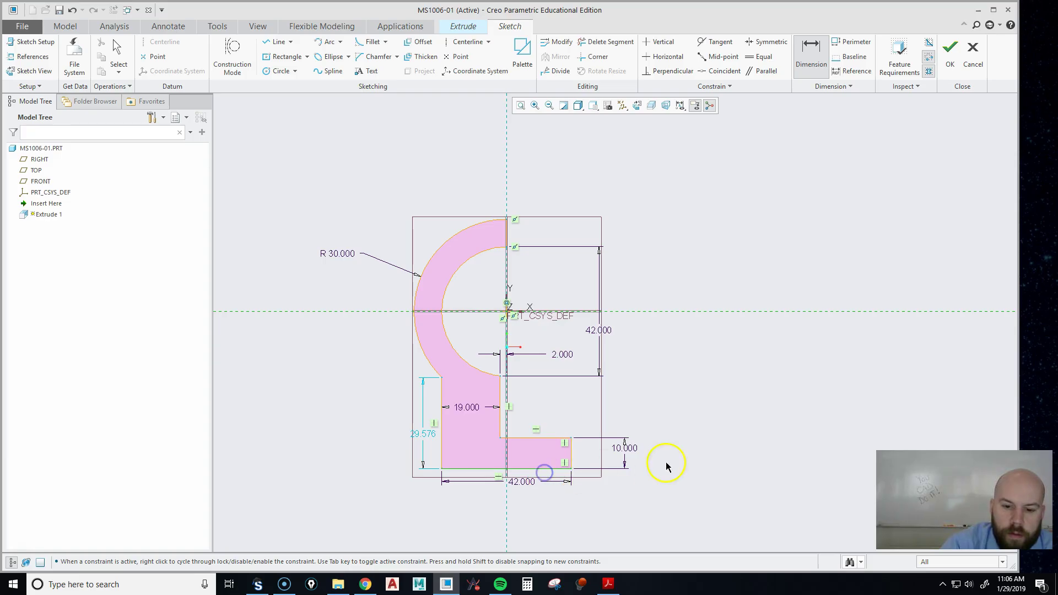
pyautogui.middleClick(699, 386)
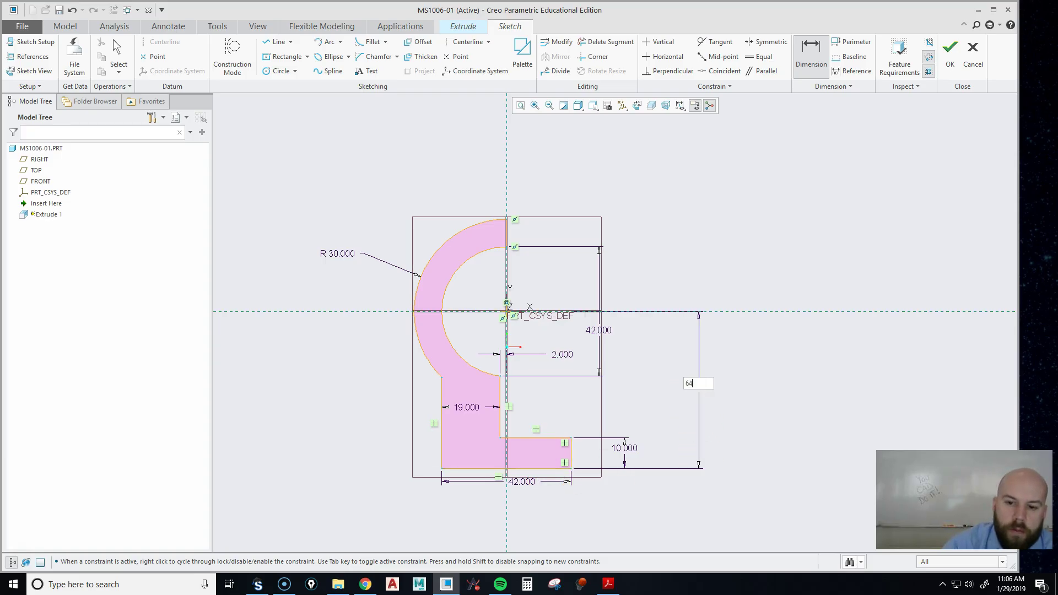
pyautogui.write('64')
pyautogui.press('Return')
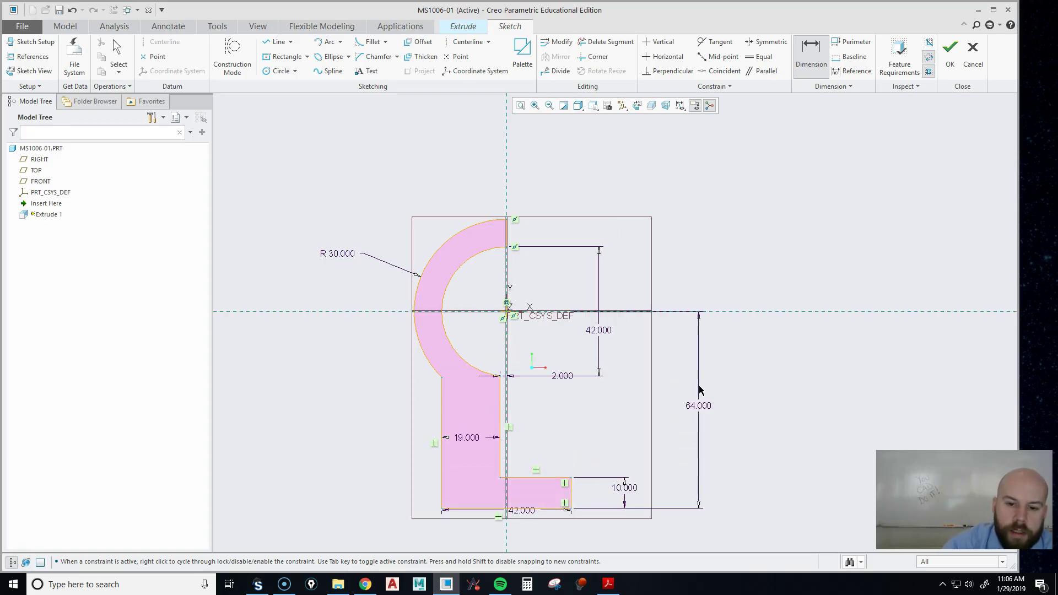
pyautogui.middleClick(557, 404)
pyautogui.moveTo(561, 377); pyautogui.dragTo(560, 391)
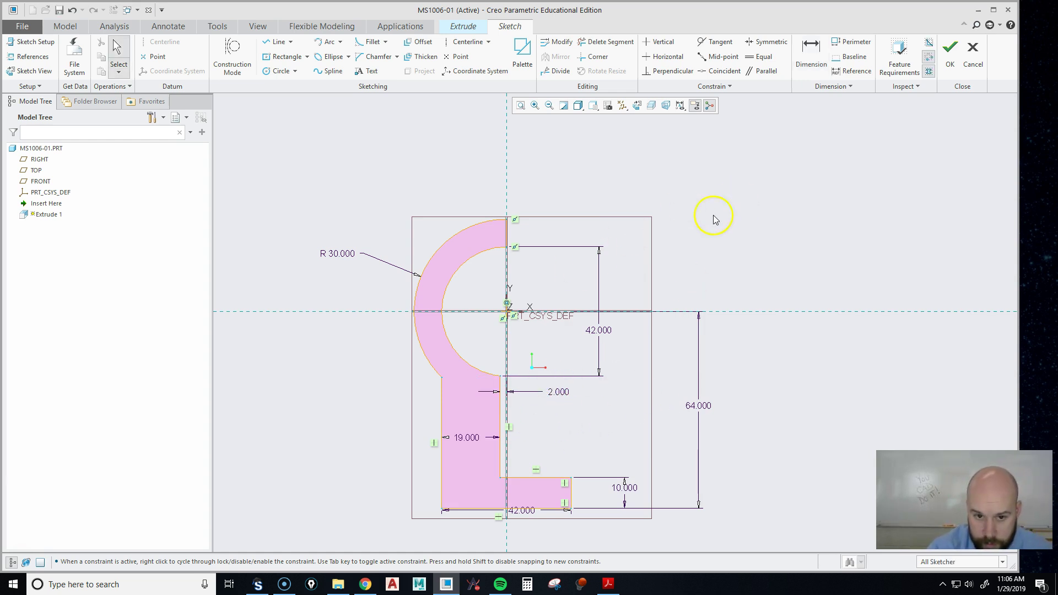
# Finish the sketch and extrude the profile symmetrically to a depth of 42
pyautogui.click(951, 58)
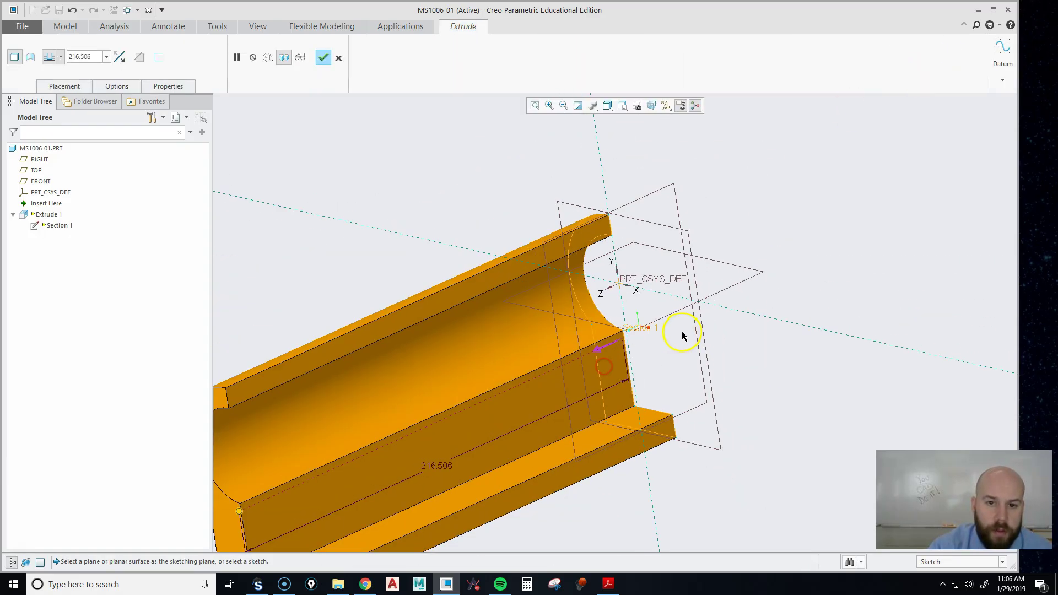
pyautogui.click(60, 57)
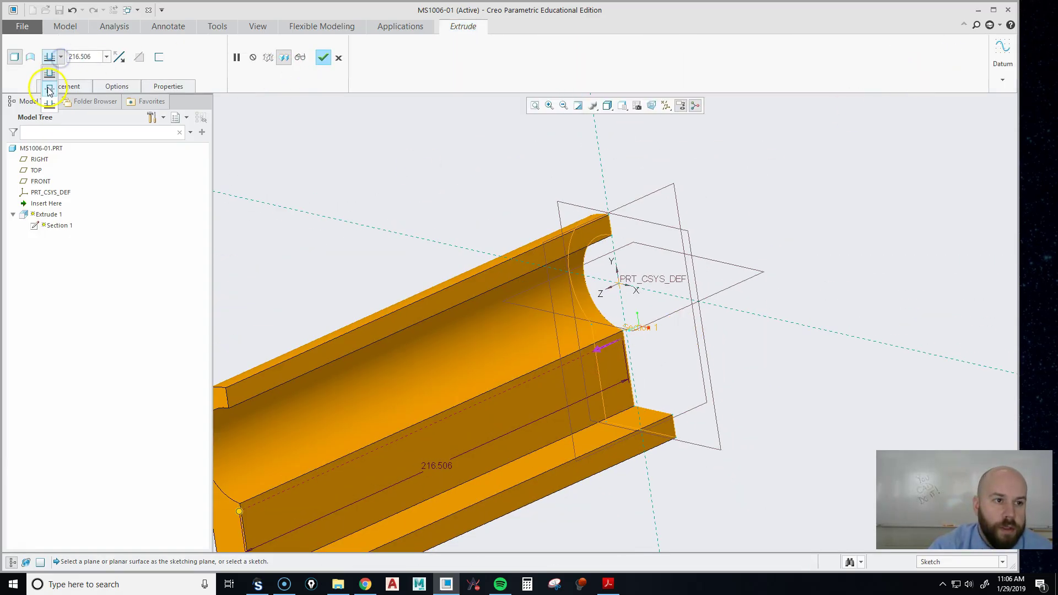
pyautogui.click(50, 90)
pyautogui.doubleClick(85, 56)
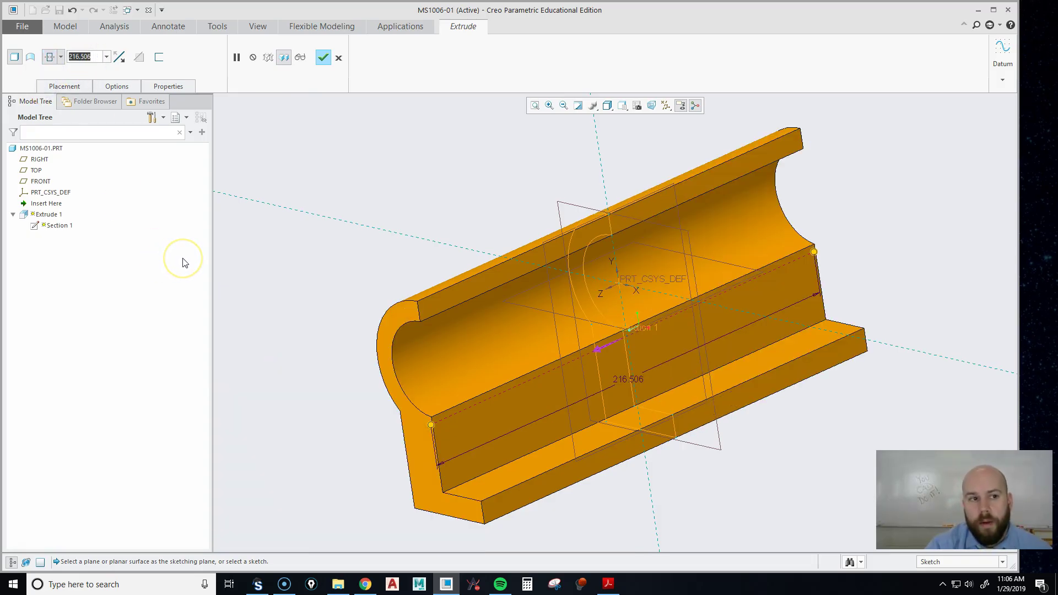
pyautogui.write('42')
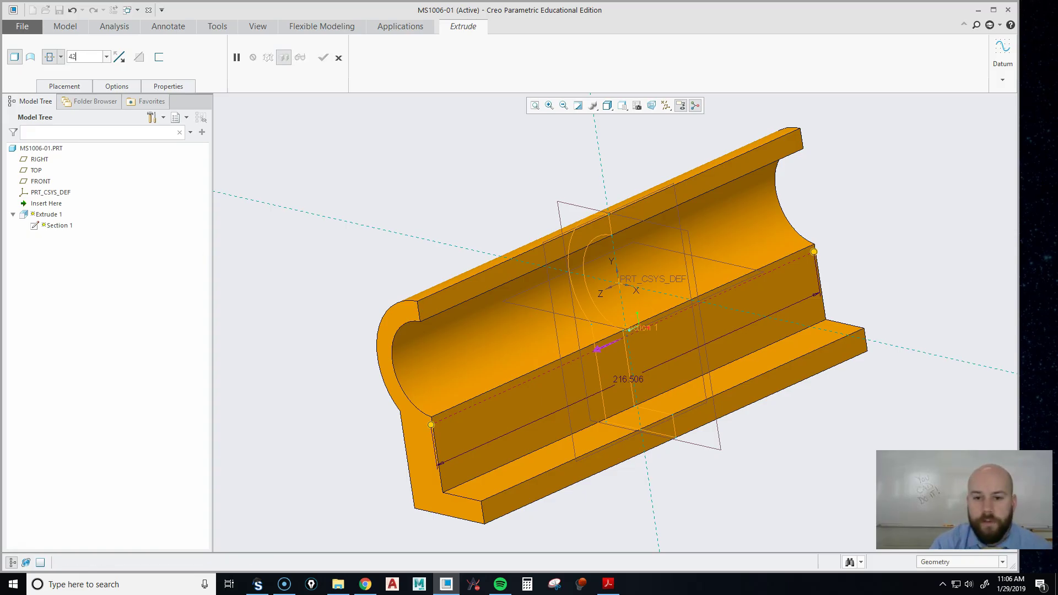
pyautogui.press('Return')
pyautogui.moveTo(404, 293); pyautogui.dragTo(461, 314, button='middle')
pyautogui.moveTo(576, 201); pyautogui.dragTo(632, 264, button='middle')
# Complete the extrusion, restore the default orientation, and bring back the reference drawing
pyautogui.click(323, 57)
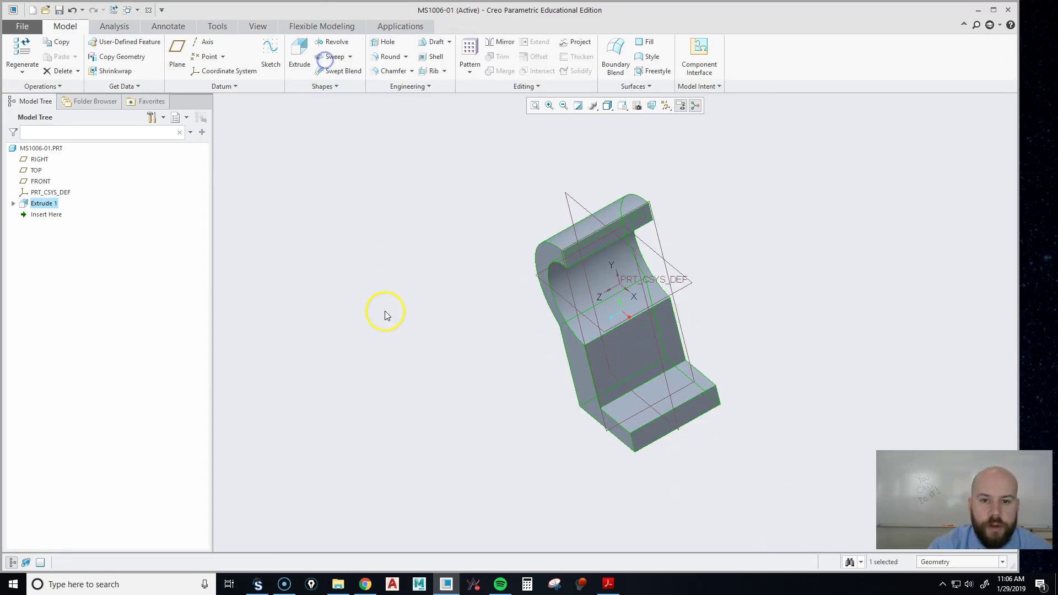
pyautogui.click(626, 108)
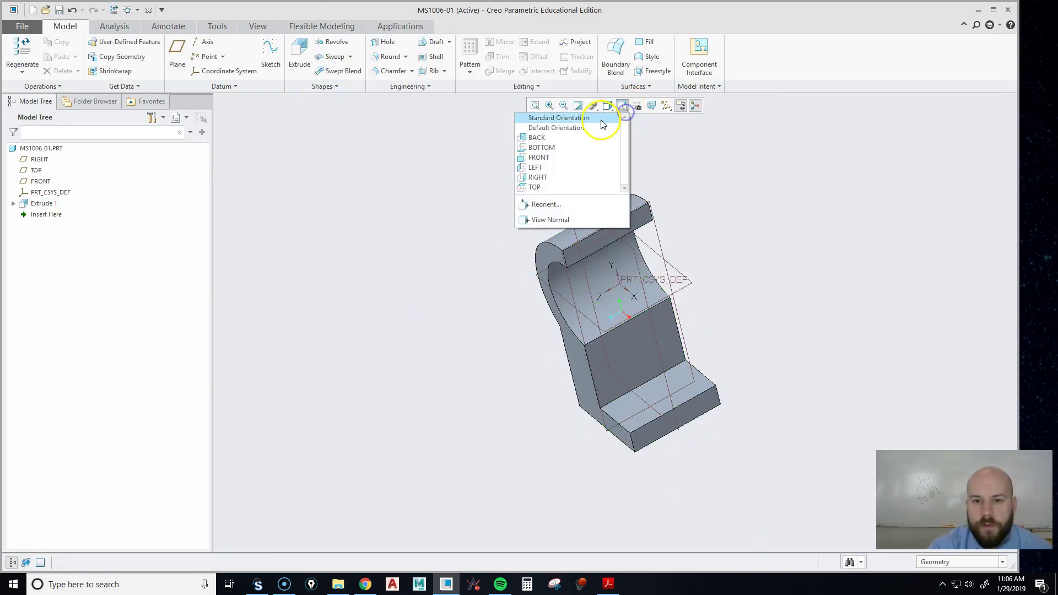
pyautogui.click(605, 118)
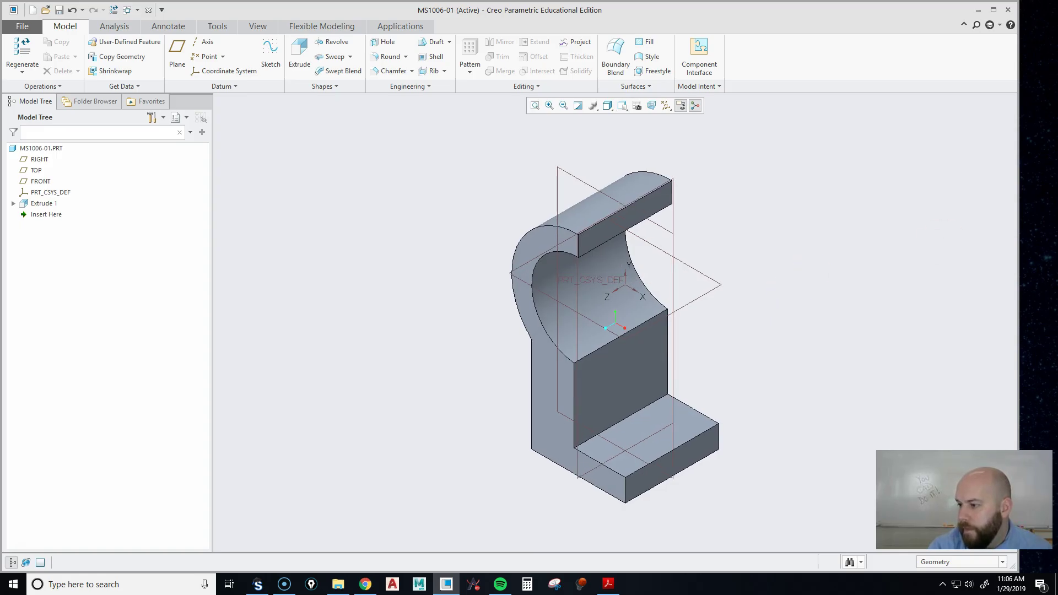
pyautogui.click(609, 584)
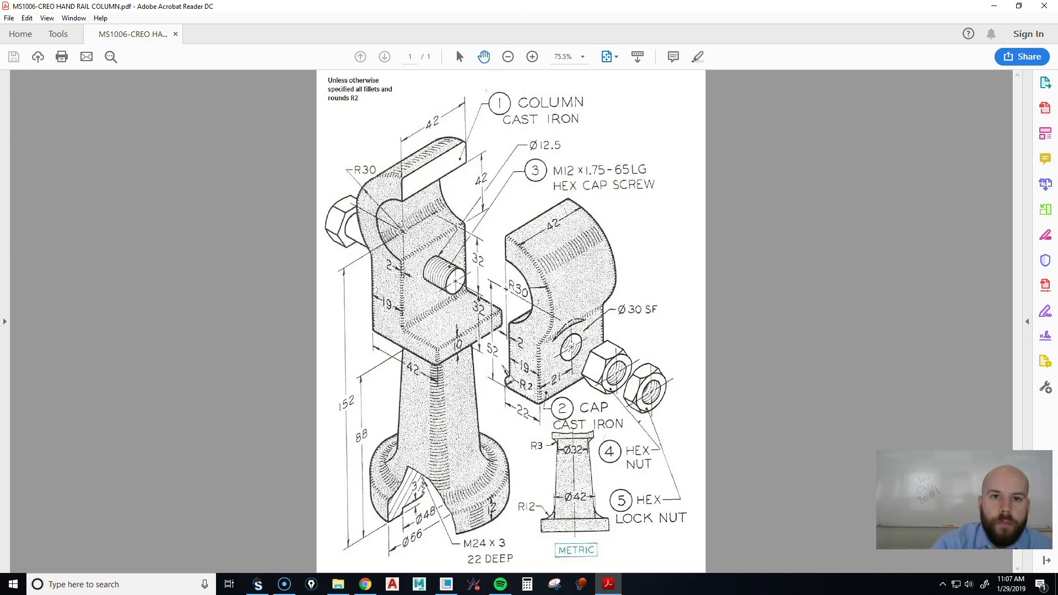
# Move the drawing aside and start a new Blend feature from the Shapes group
pyautogui.moveTo(537, 8); pyautogui.dragTo(1057, 19)
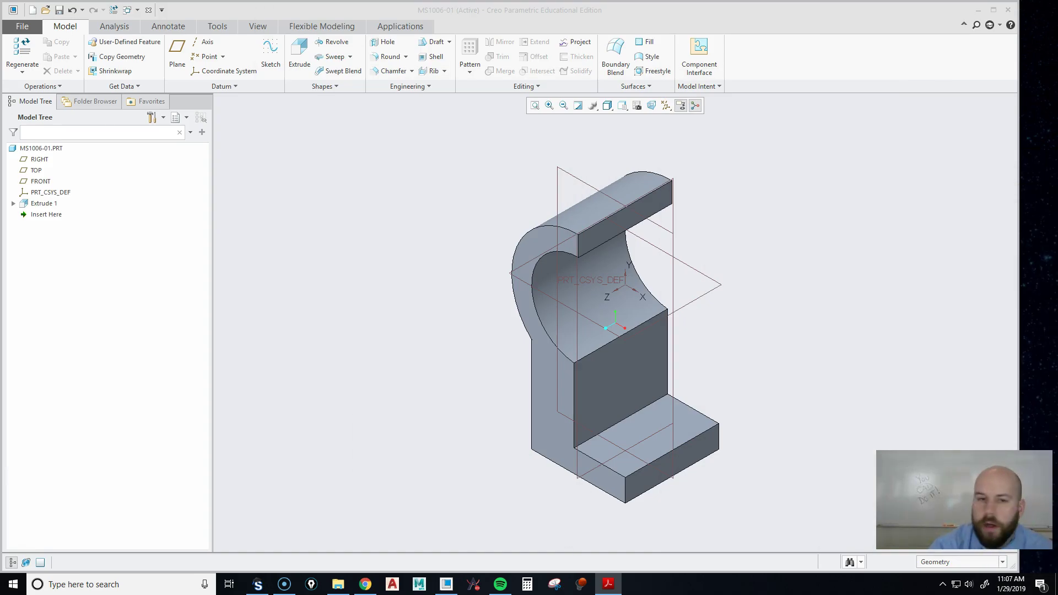
pyautogui.moveTo(585, 175); pyautogui.dragTo(593, 203, button='middle')
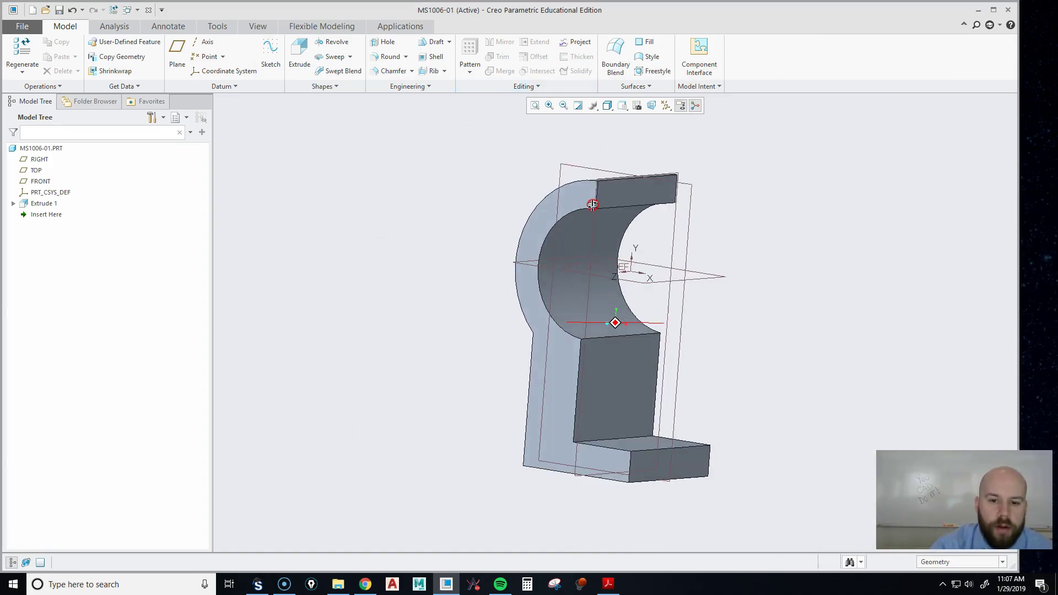
pyautogui.scroll(3, 446, 279)
pyautogui.click(324, 87)
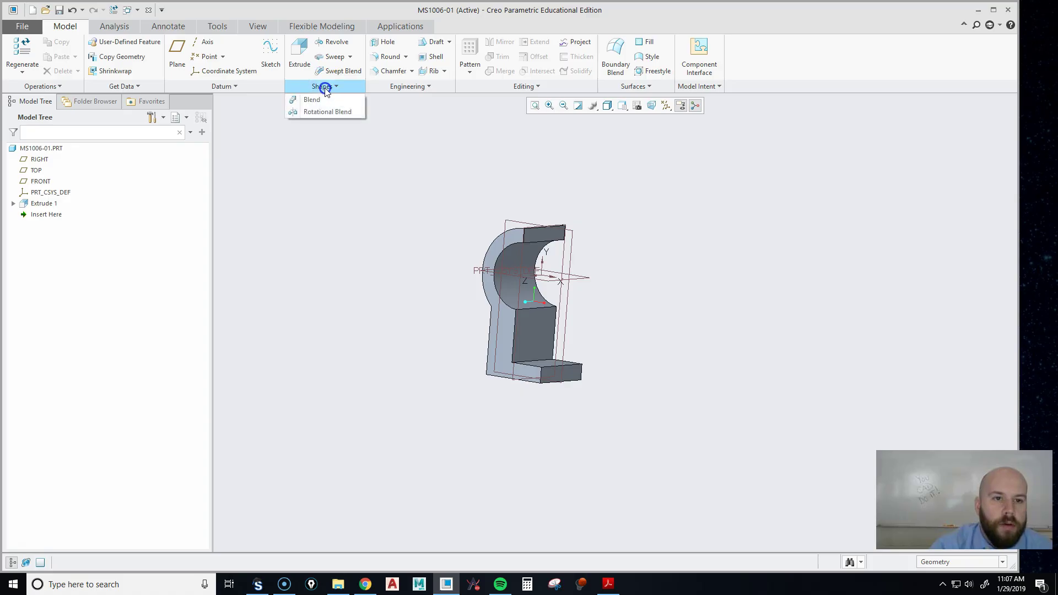
pyautogui.click(323, 100)
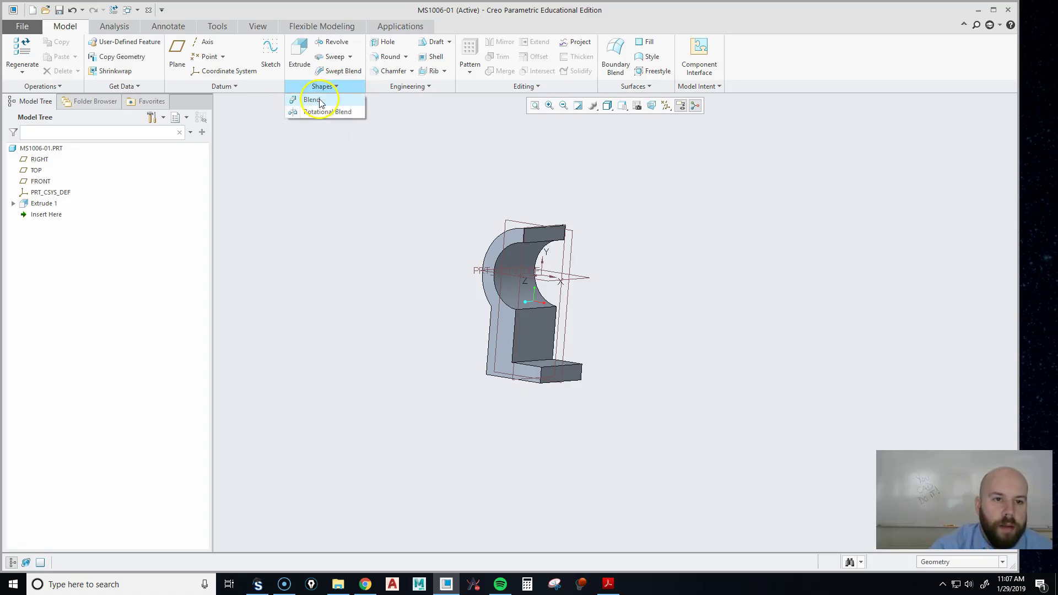
pyautogui.moveTo(518, 264); pyautogui.dragTo(547, 315, button='middle')
pyautogui.scroll(-4, 573, 336)
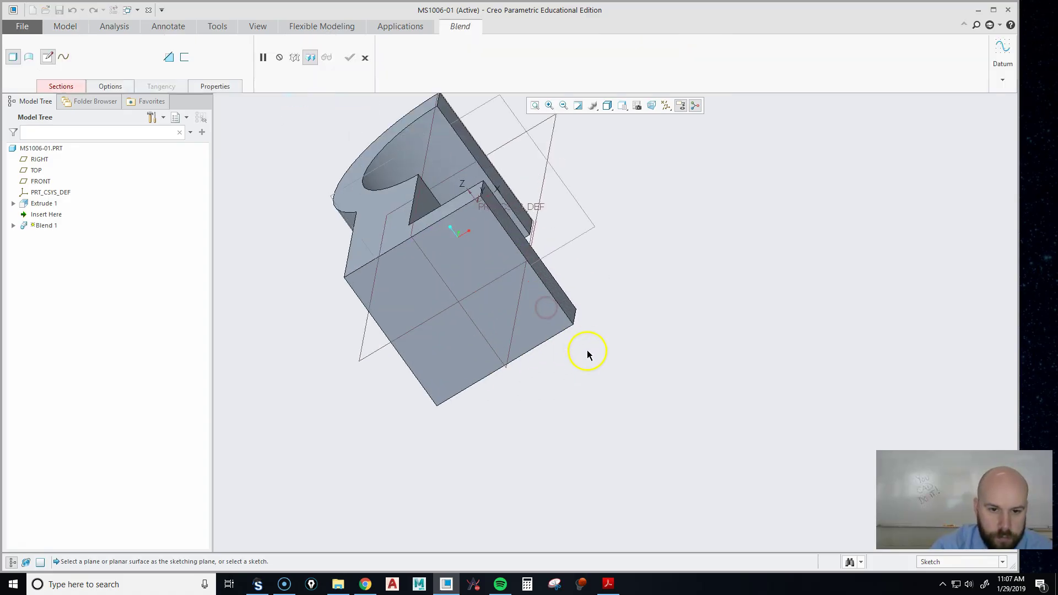
# Define the first blend section on the part's end face, referenced to RIGHT facing Right
pyautogui.click(57, 86)
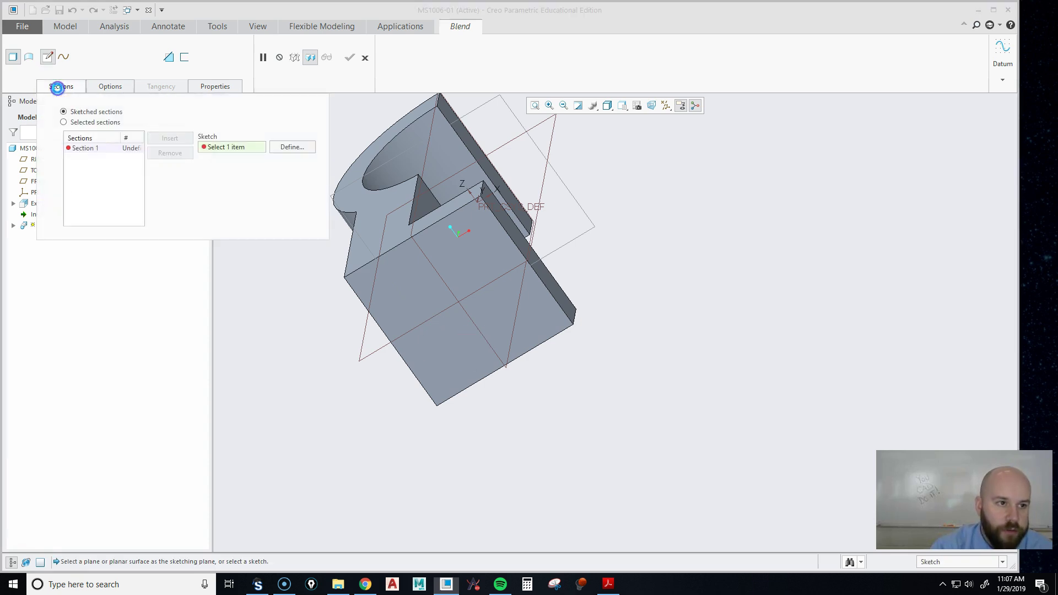
pyautogui.click(301, 150)
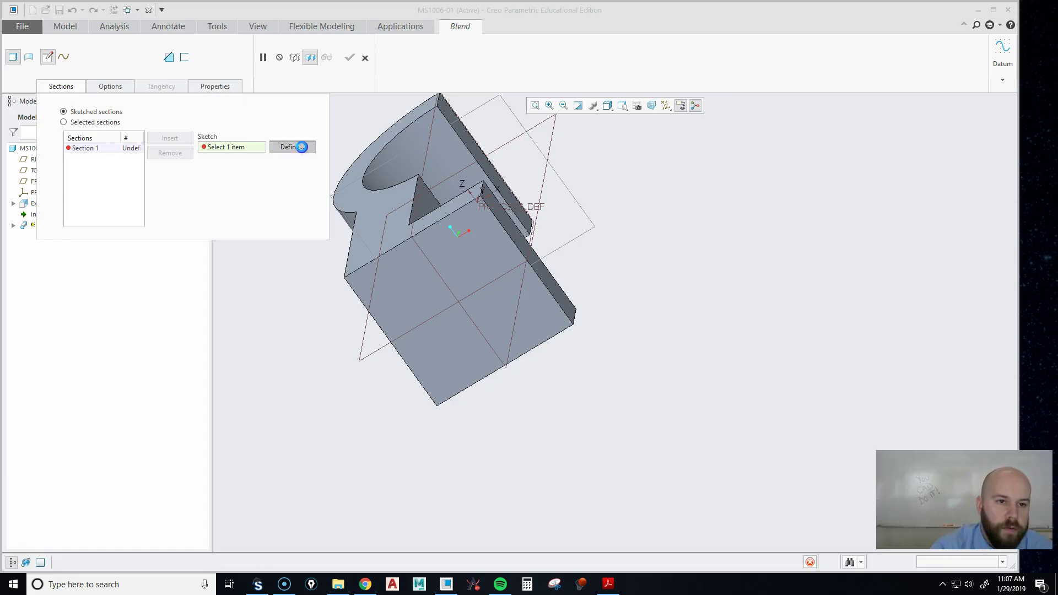
pyautogui.click(422, 304)
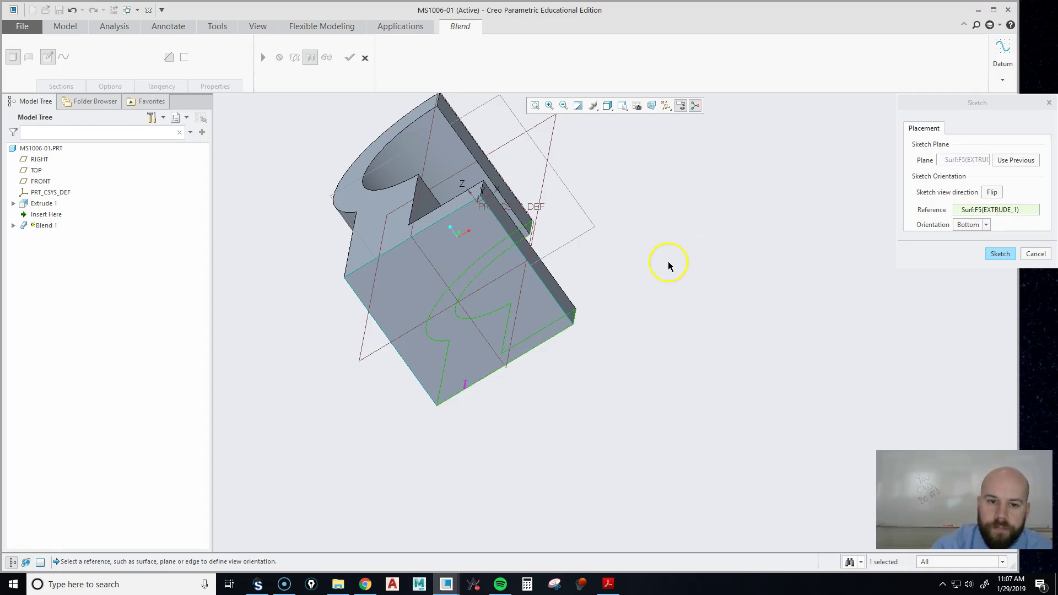
pyautogui.moveTo(669, 266)
pyautogui.mouseDown(button='middle')
pyautogui.moveTo(727, 250)
pyautogui.moveTo(702, 239)
pyautogui.moveTo(704, 282)
pyautogui.mouseUp(button='middle')
pyautogui.click(961, 209)
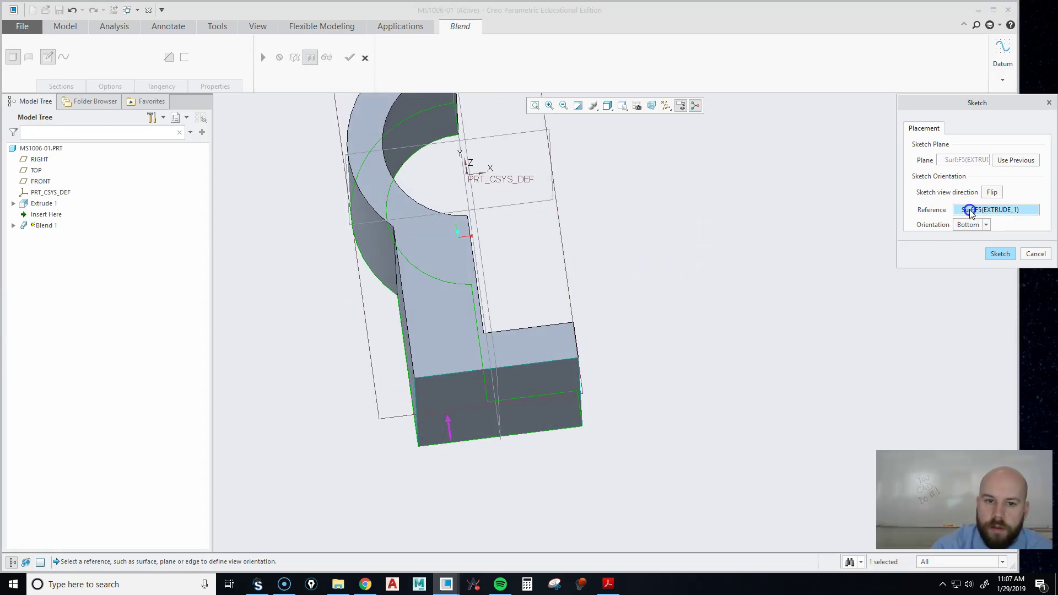
pyautogui.click(469, 182)
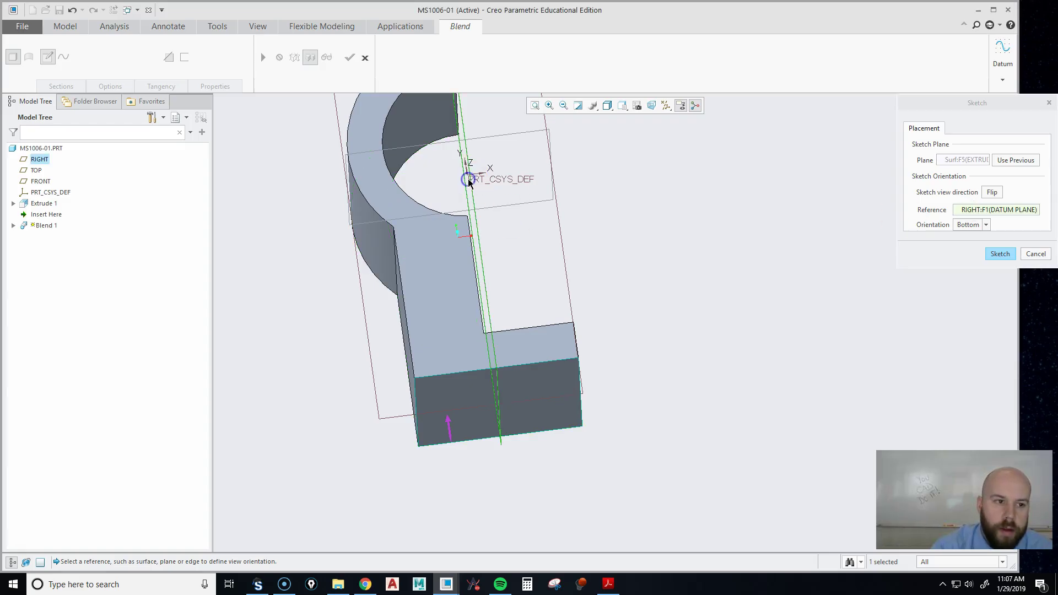
pyautogui.click(969, 224)
pyautogui.click(964, 264)
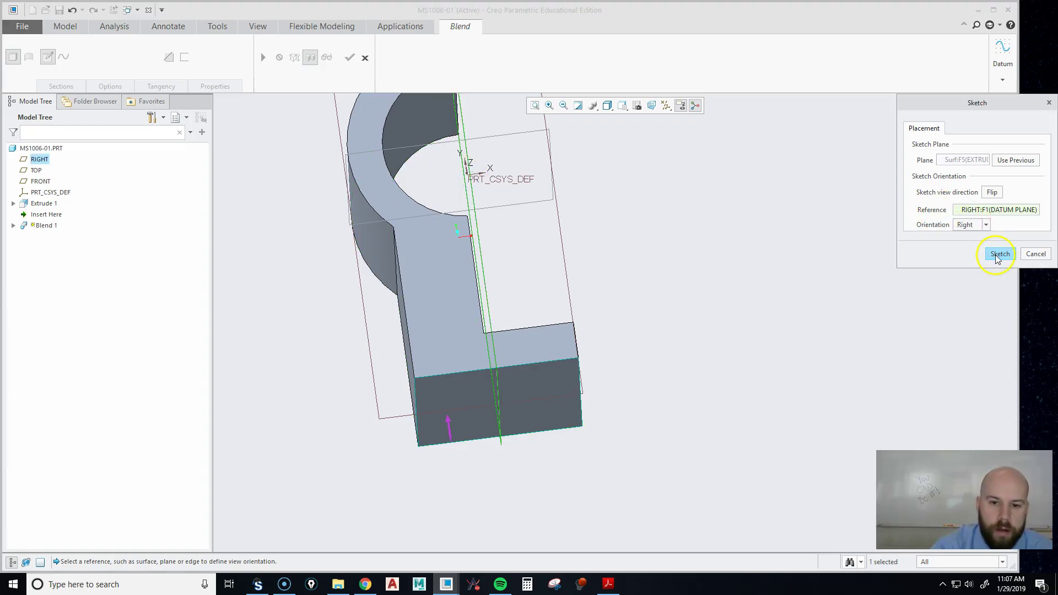
pyautogui.click(999, 254)
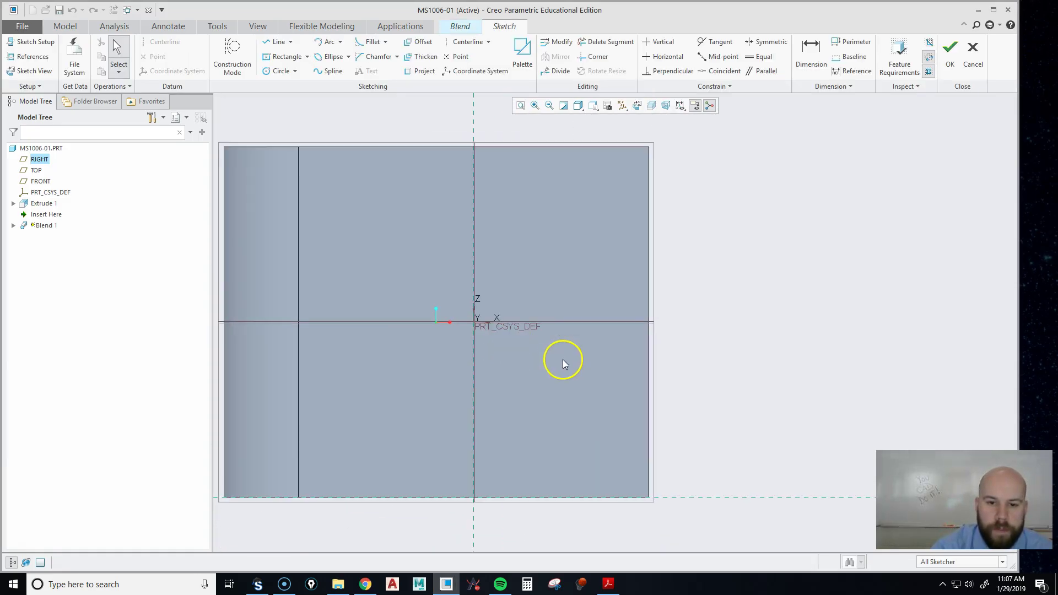
# Add the FRONT datum plane as a reference for the blend section sketch
pyautogui.rightClick(702, 296)
pyautogui.click(618, 335)
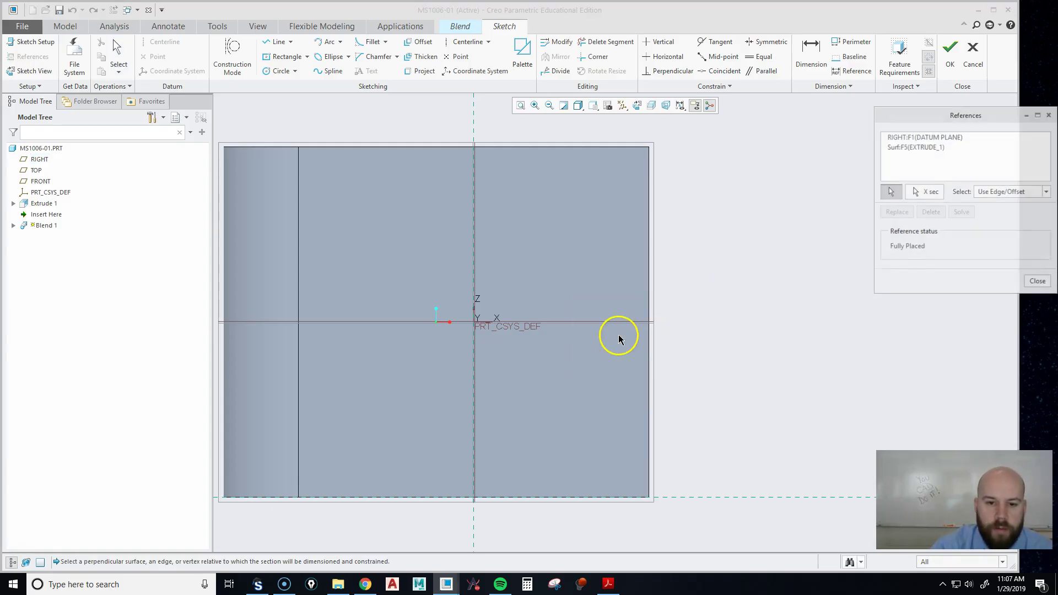
pyautogui.click(632, 321)
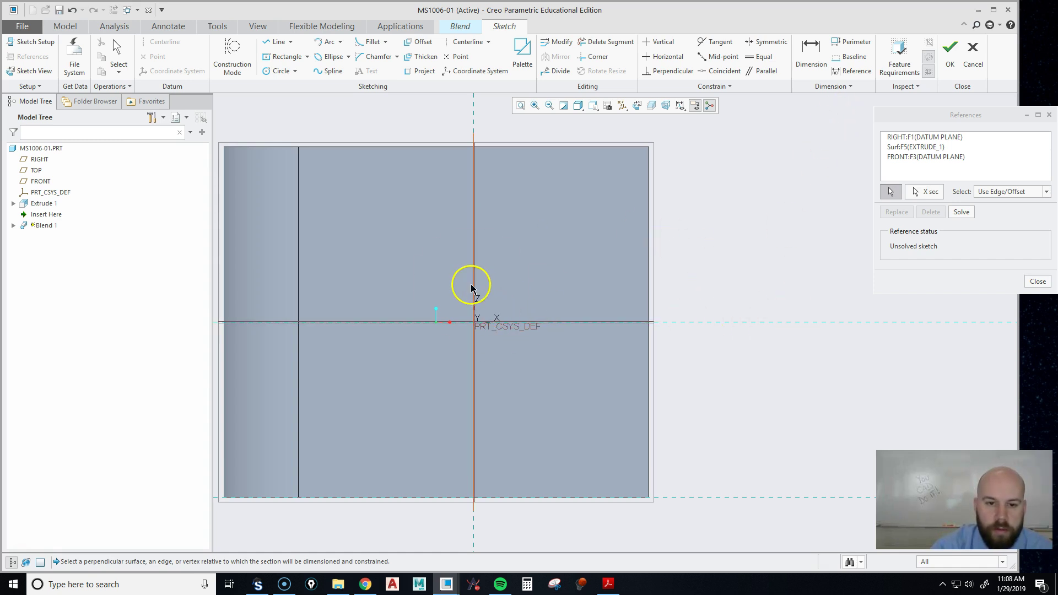
pyautogui.click(1037, 282)
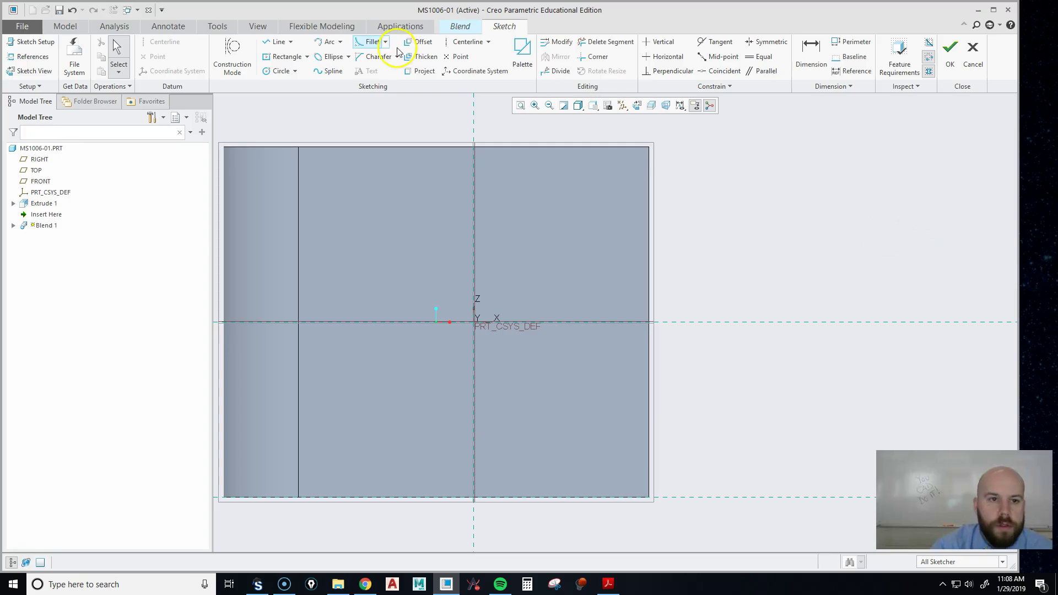
# Choose the Center Rectangle tool and bring the hand rail column drawing forward
pyautogui.click(307, 57)
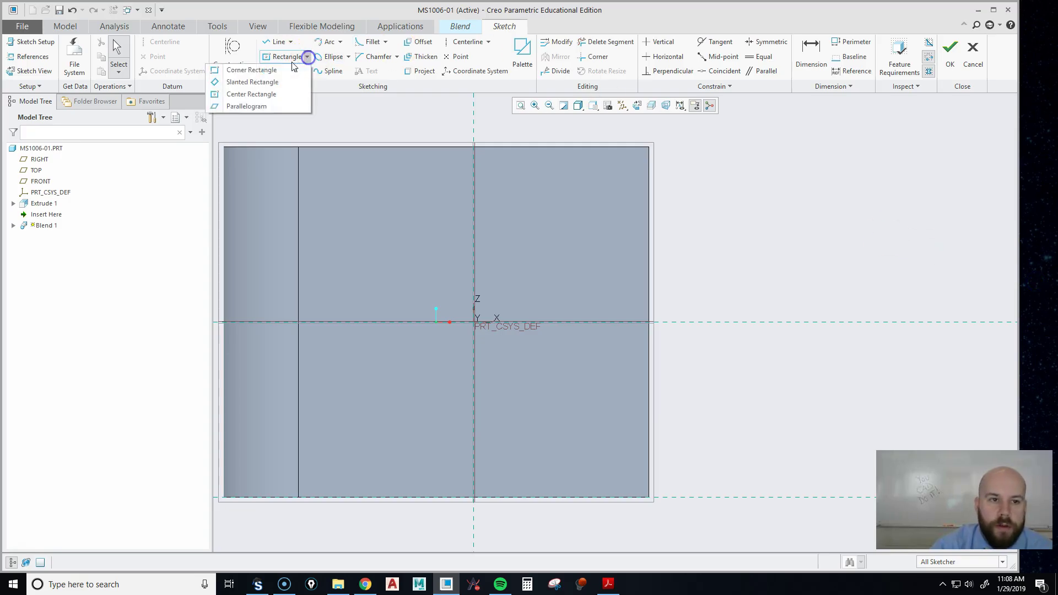
pyautogui.click(248, 97)
pyautogui.hotkey('alt', 'Tab')
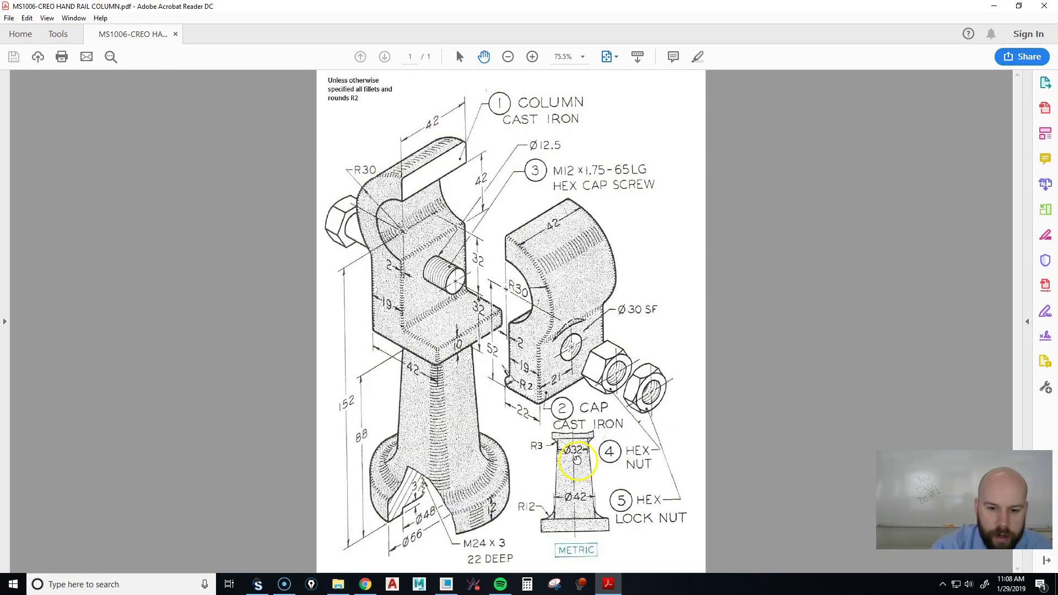
# Check the Ø32 cap and column shaft dimensions on the drawing, then return to Creo
pyautogui.click(572, 456)
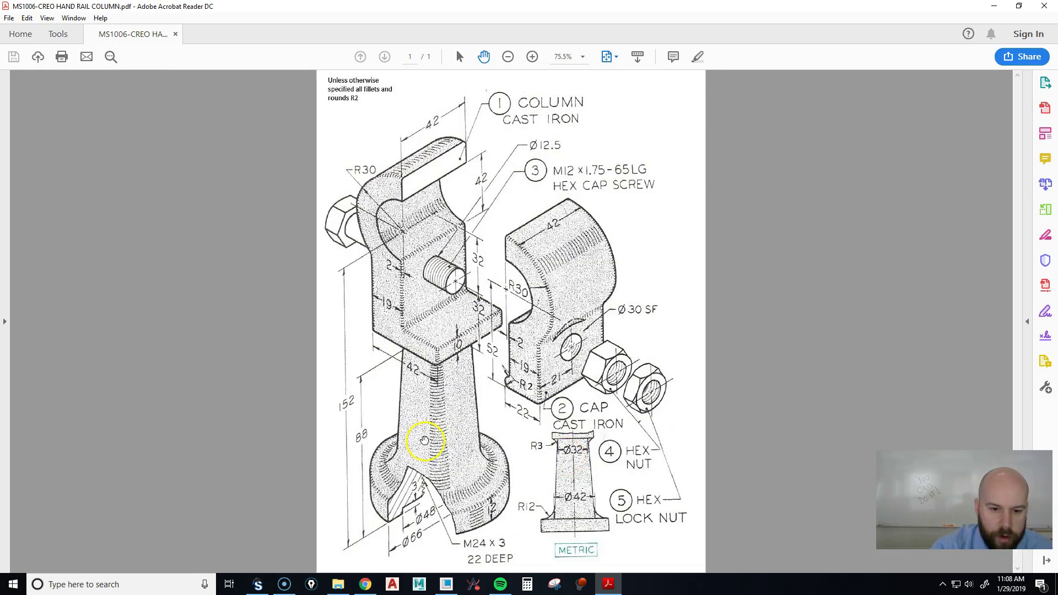
pyautogui.click(418, 433)
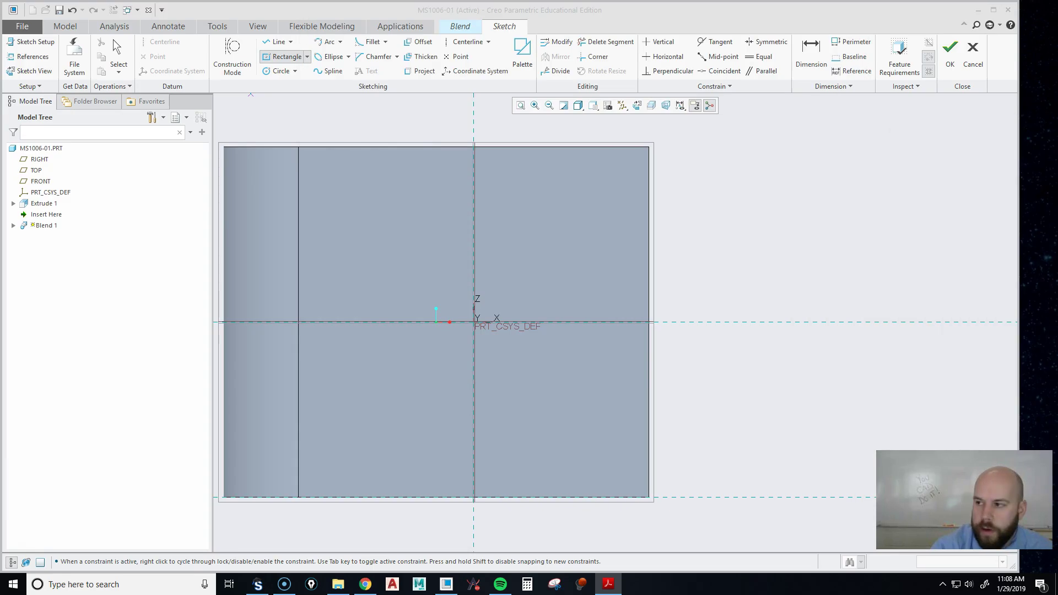
# Draw a centre rectangle at the part origin, make its top and left edges equal, and set width 32
pyautogui.click(307, 57)
pyautogui.click(270, 95)
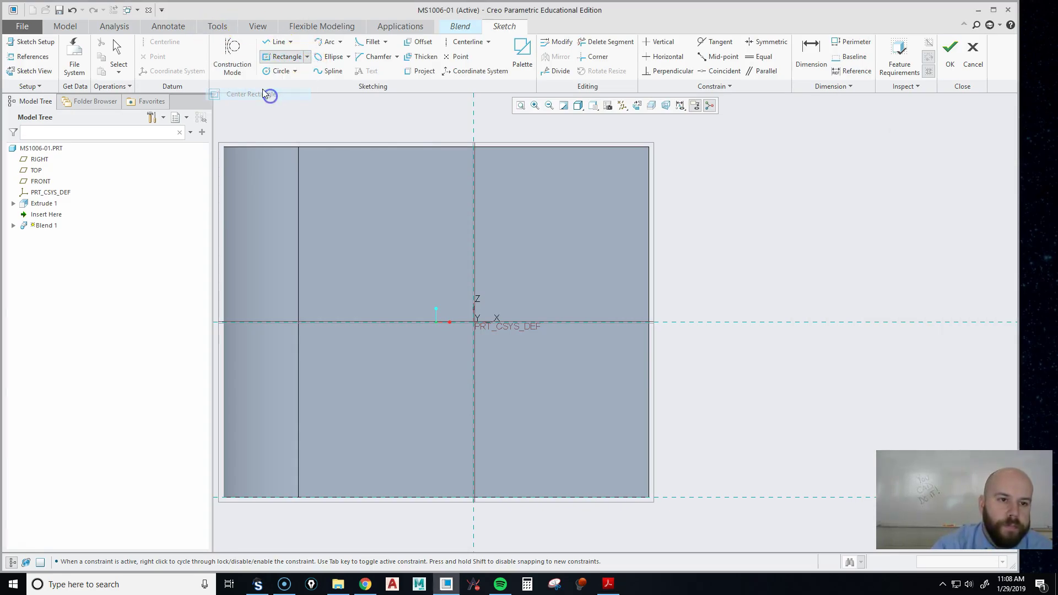
pyautogui.click(474, 322)
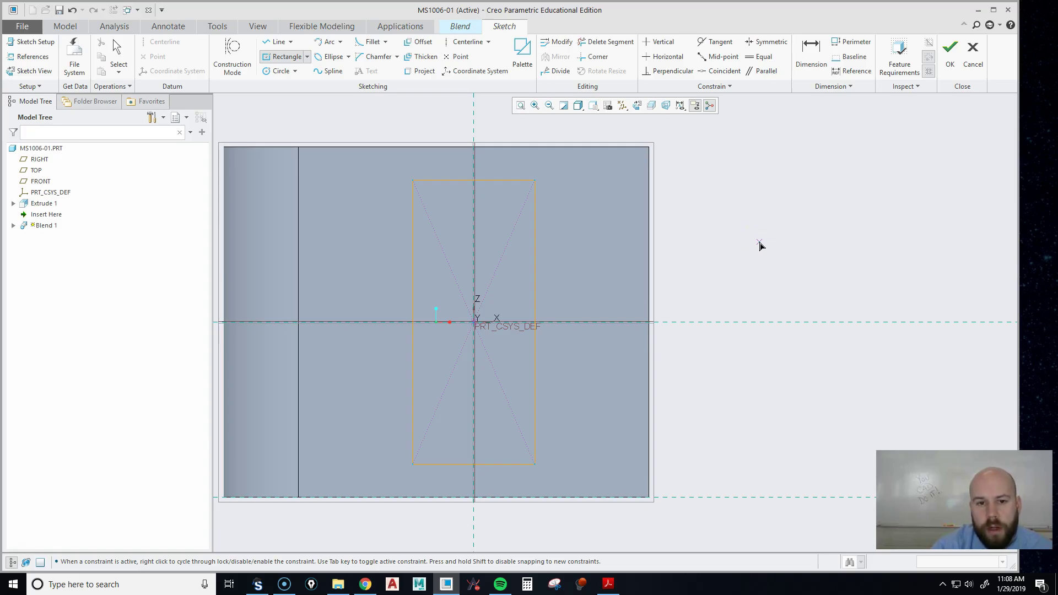
pyautogui.middleClick(759, 244)
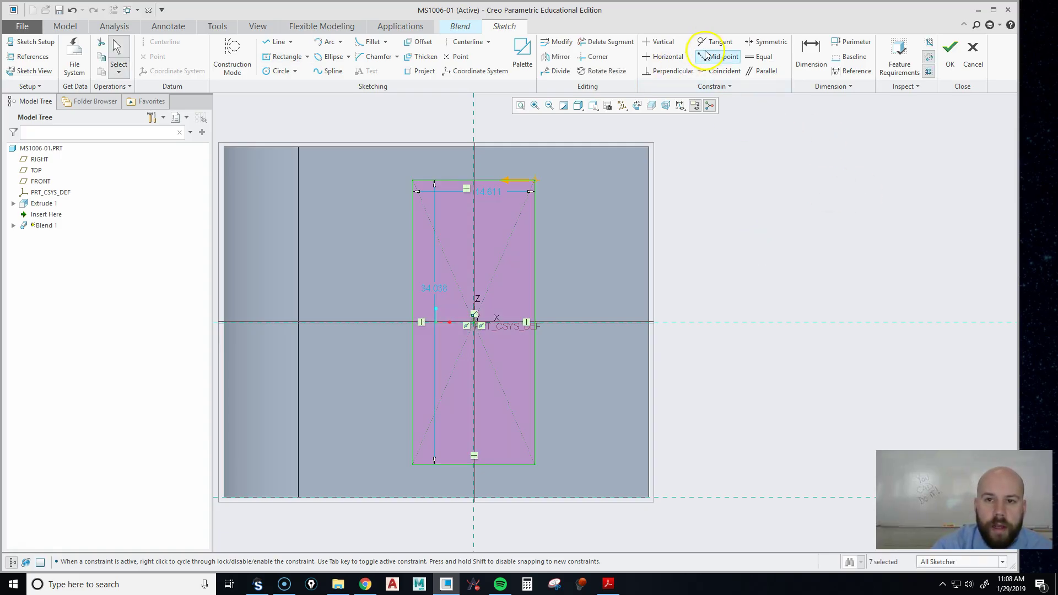
pyautogui.click(761, 57)
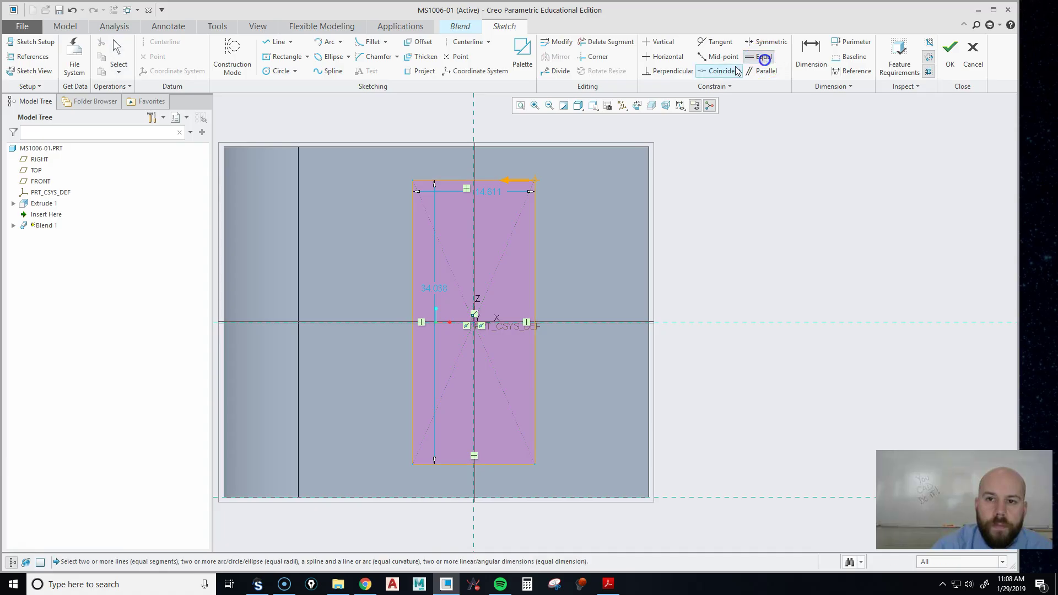
pyautogui.click(452, 180)
pyautogui.click(414, 218)
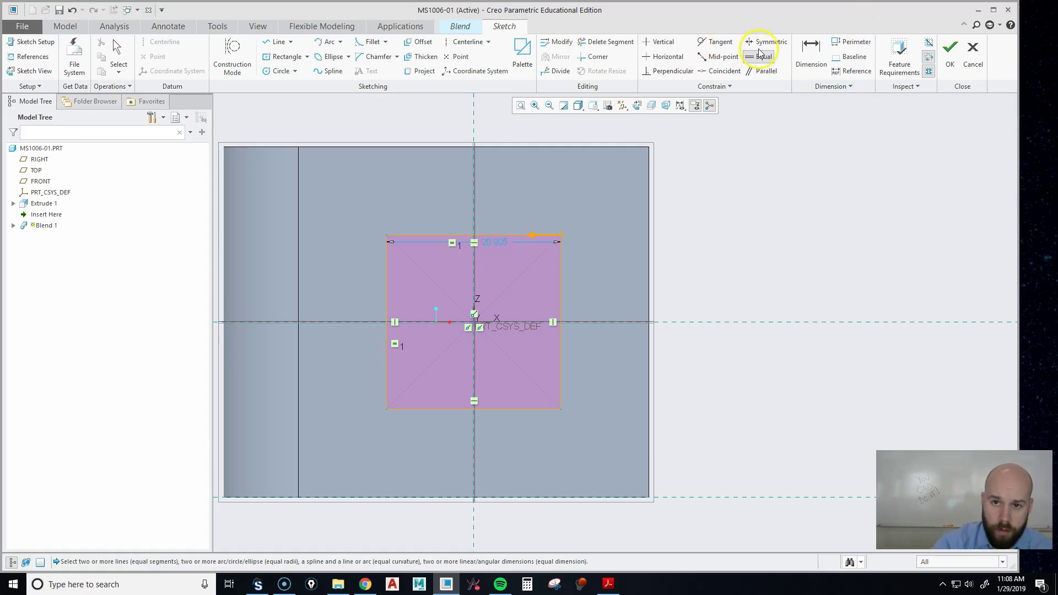
pyautogui.click(119, 52)
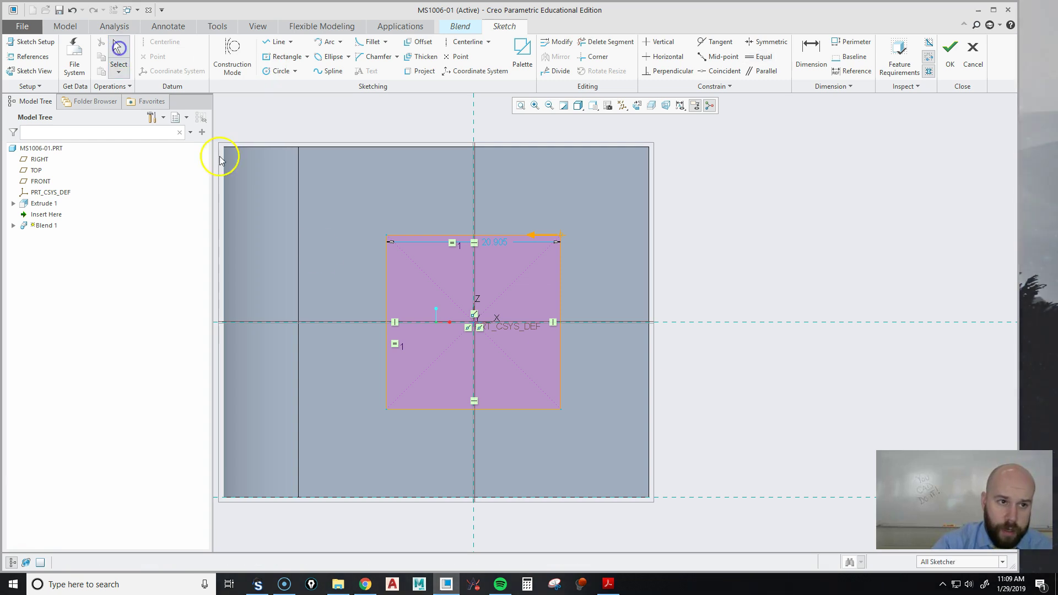
pyautogui.doubleClick(499, 241)
pyautogui.press('Return')
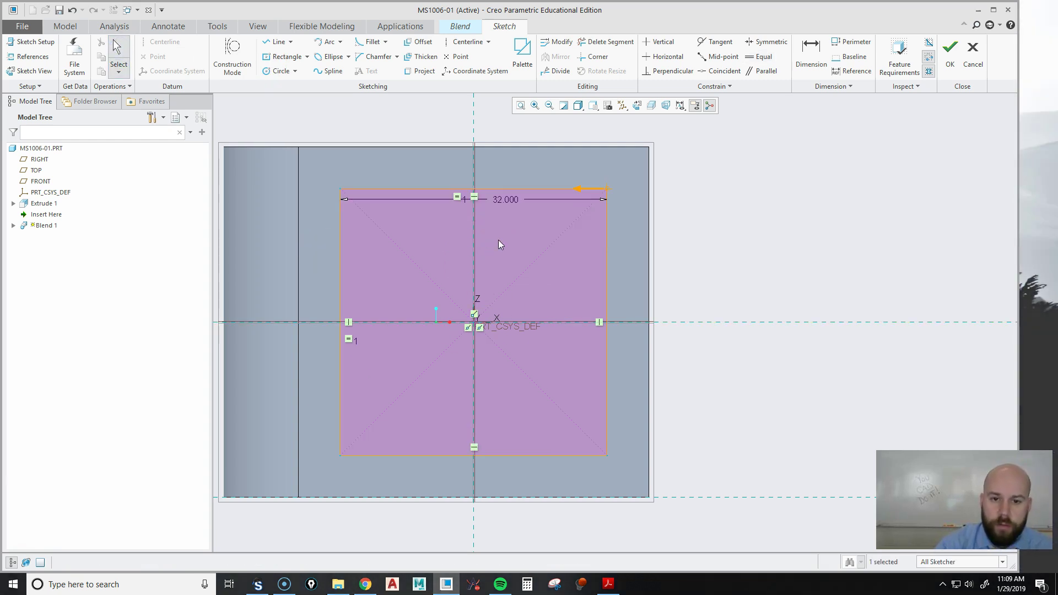
# Finish the Section 1 sketch, briefly reopening it from the Sections list to check it
pyautogui.click(955, 55)
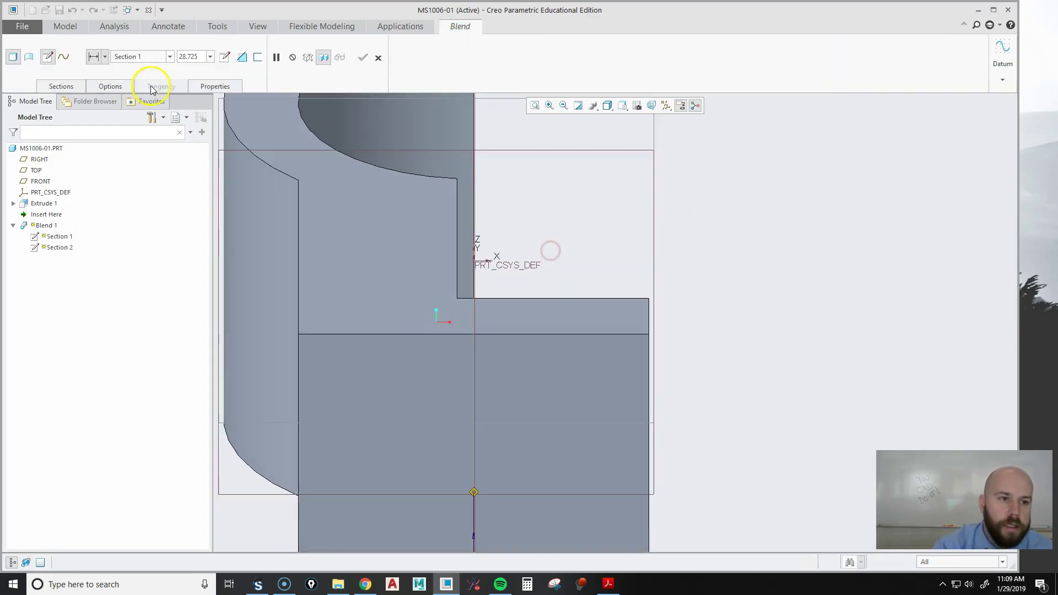
pyautogui.click(58, 87)
pyautogui.click(101, 147)
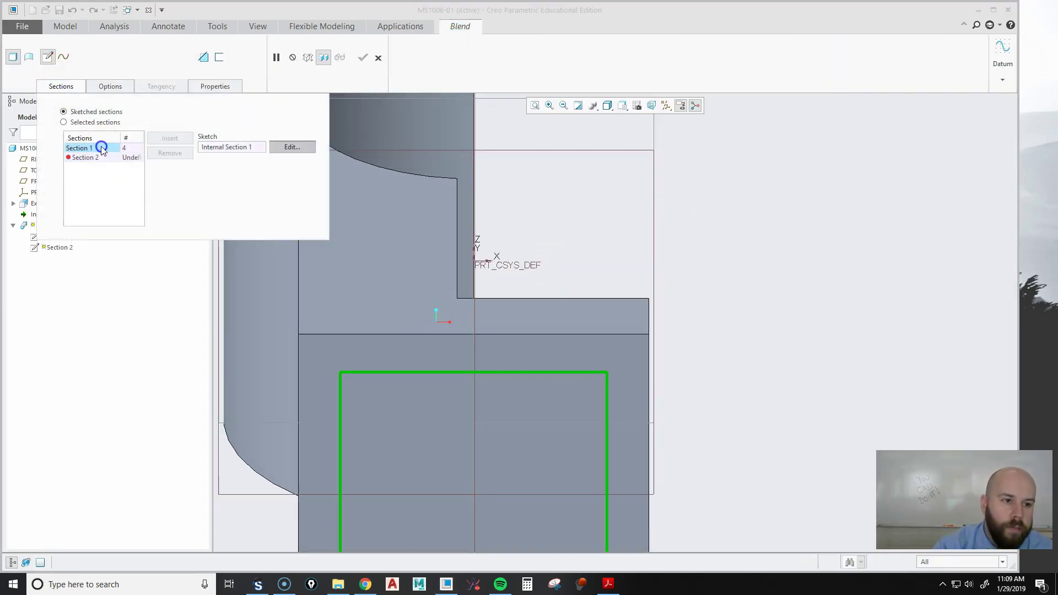
pyautogui.click(292, 147)
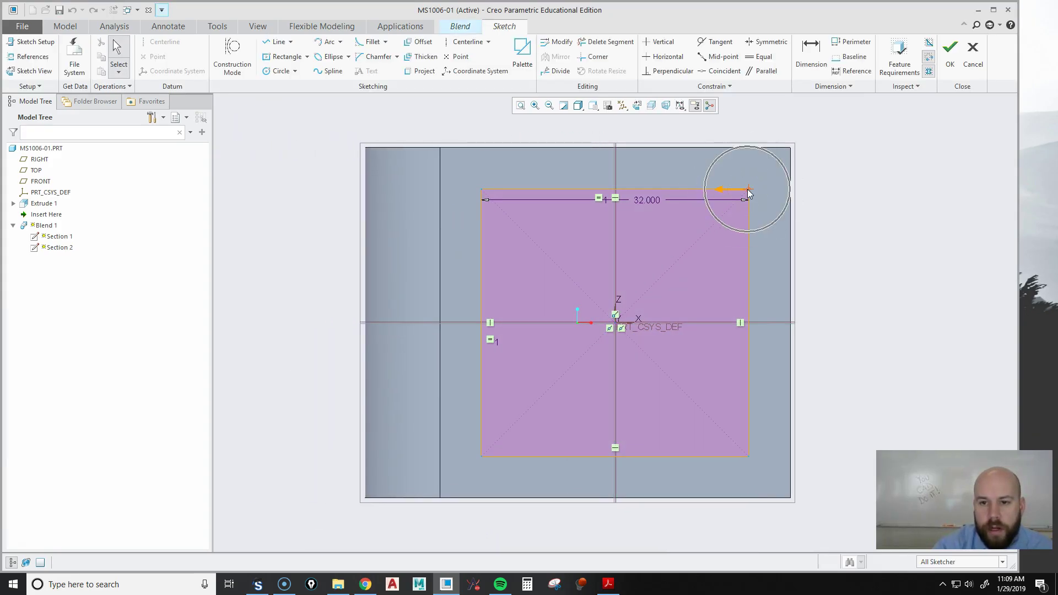
pyautogui.click(946, 63)
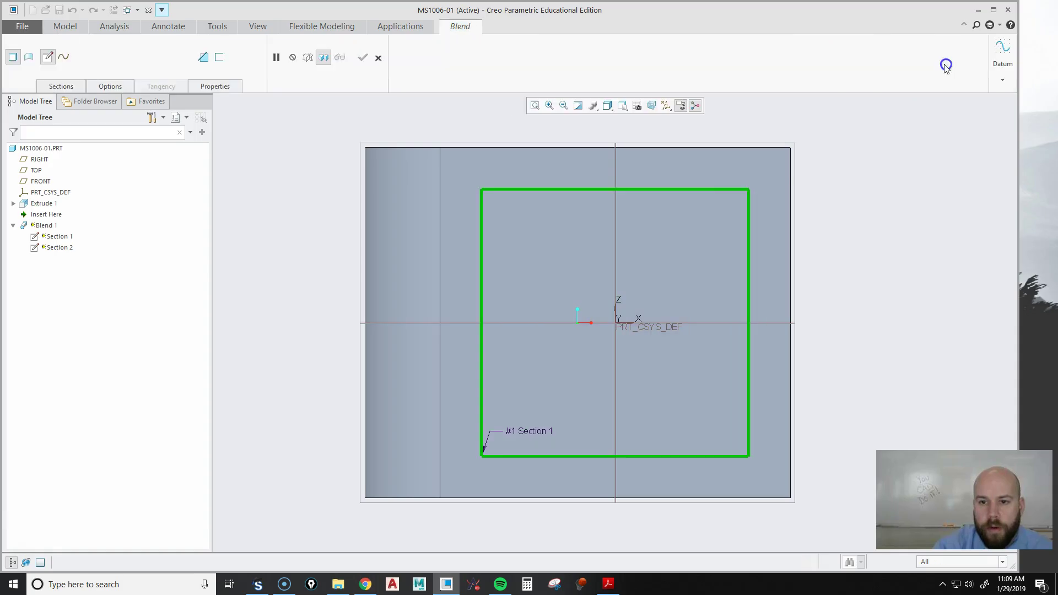
# Offset Section 2 by -76 from Section 1 and begin sketching its profile
pyautogui.click(61, 87)
pyautogui.click(85, 157)
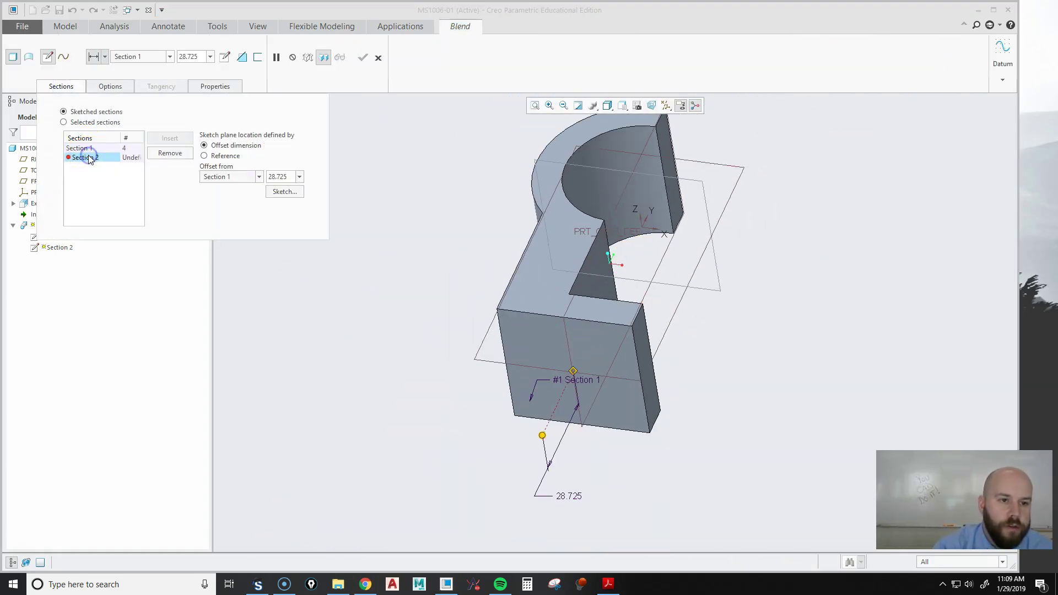
pyautogui.click(245, 150)
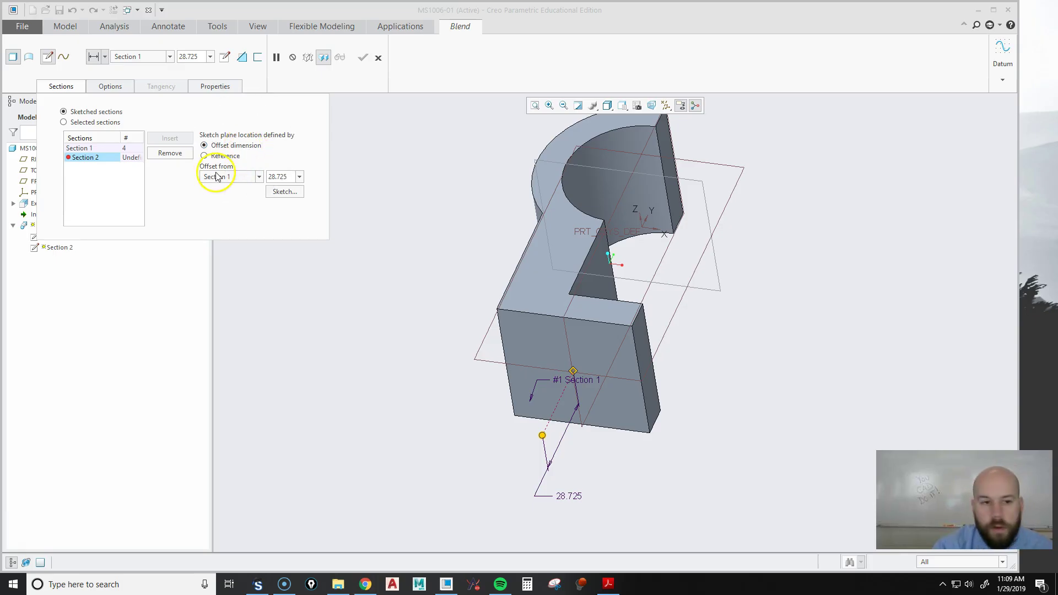
pyautogui.click(283, 177)
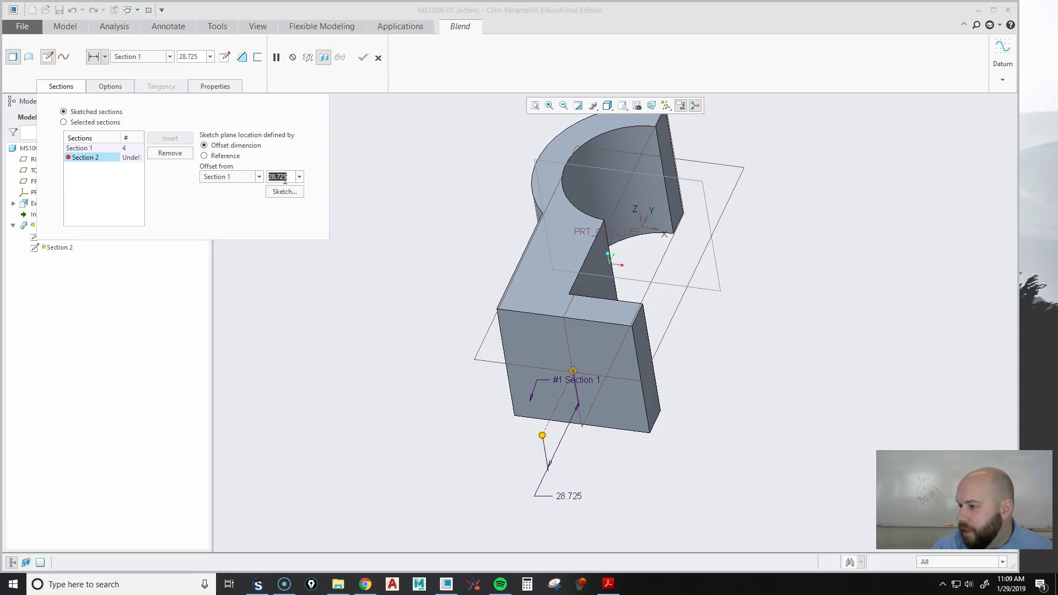
pyautogui.write('76')
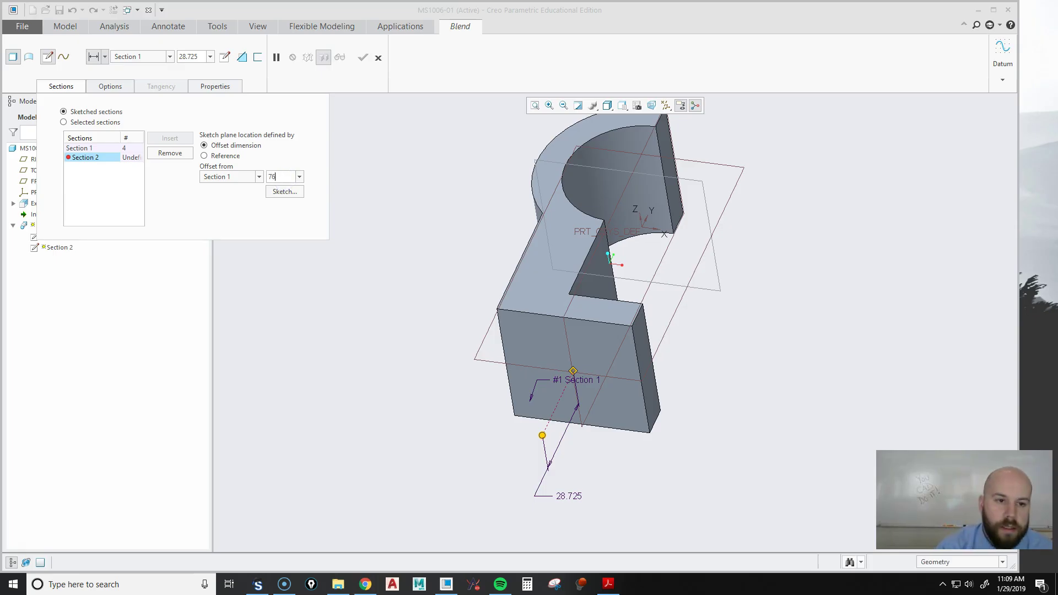
pyautogui.press('Return')
pyautogui.scroll(3, 597, 329)
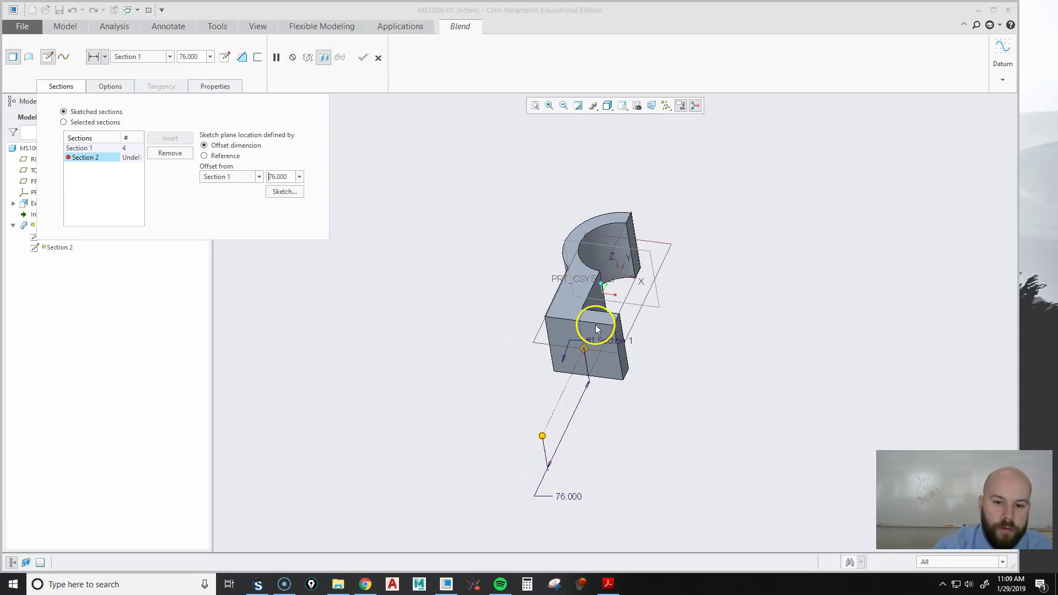
pyautogui.scroll(-1, 601, 400)
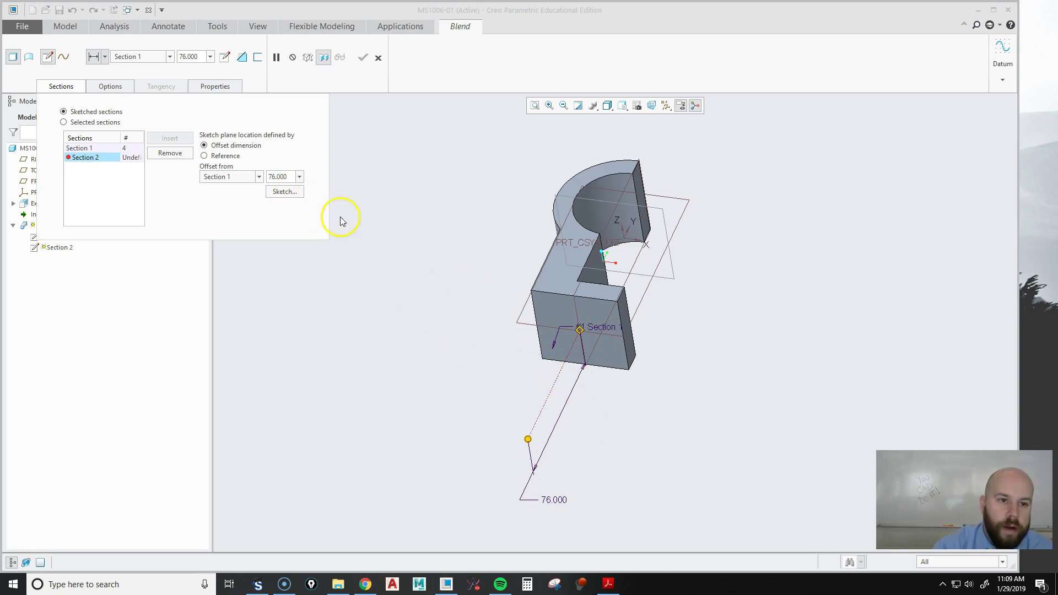
pyautogui.press('BackSpace')
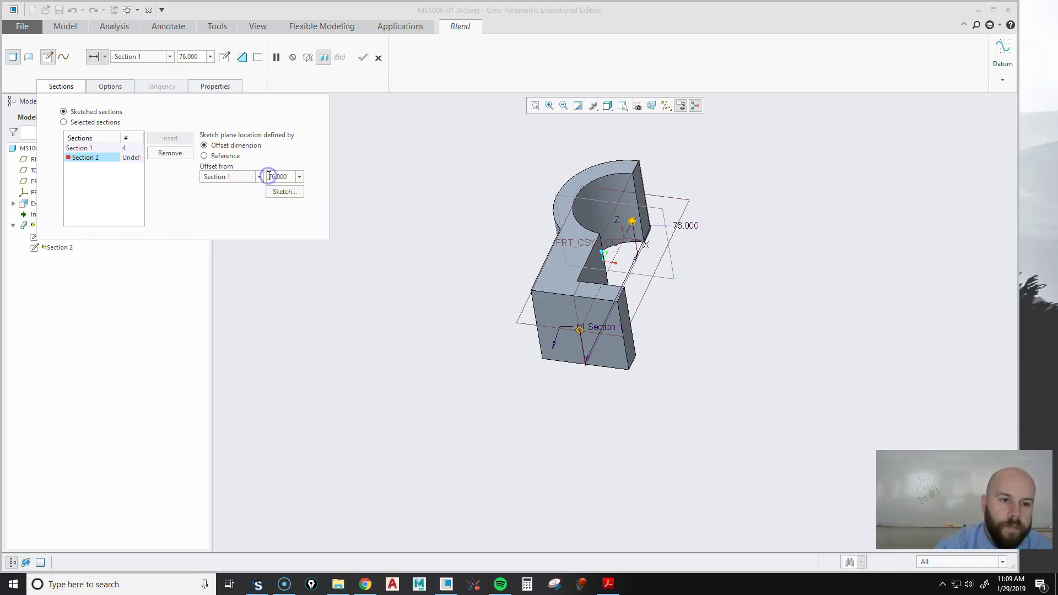
pyautogui.write('-')
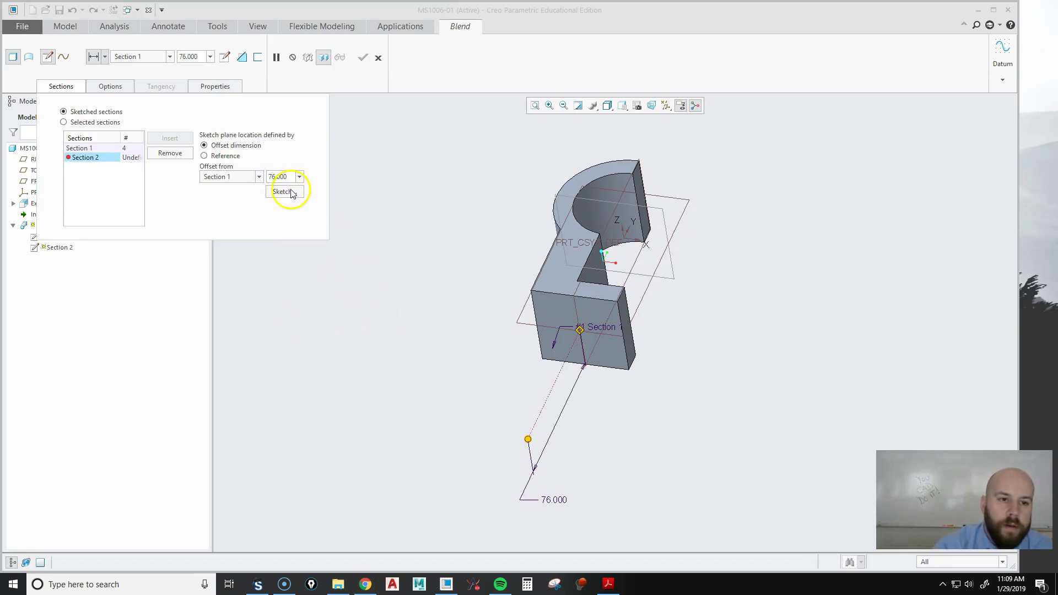
pyautogui.click(286, 192)
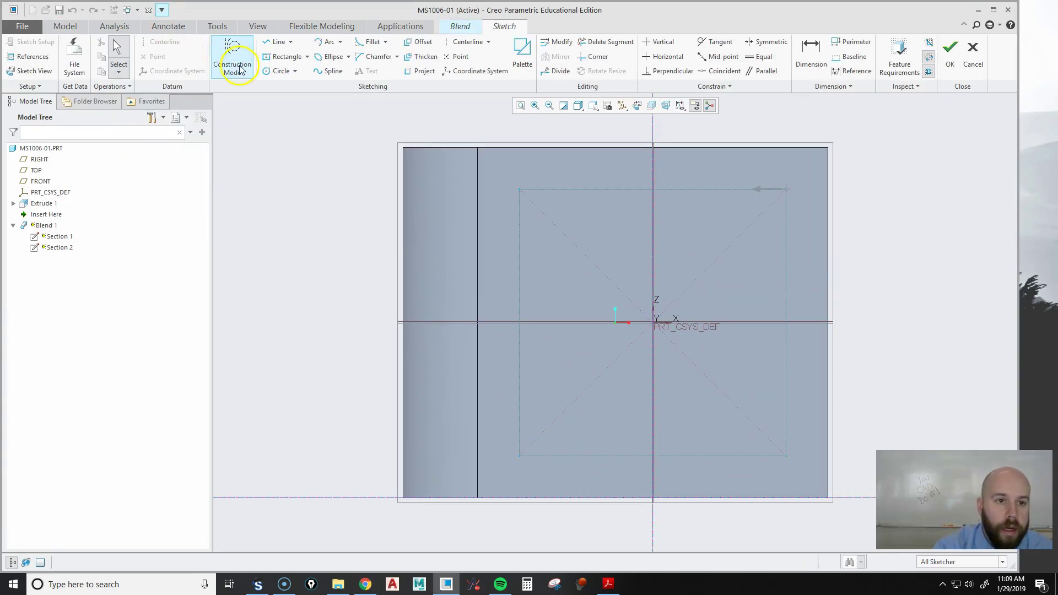
# Draw a centre rectangle at the origin, deleting the first attempt and redrawing it larger
pyautogui.click(276, 57)
pyautogui.click(653, 322)
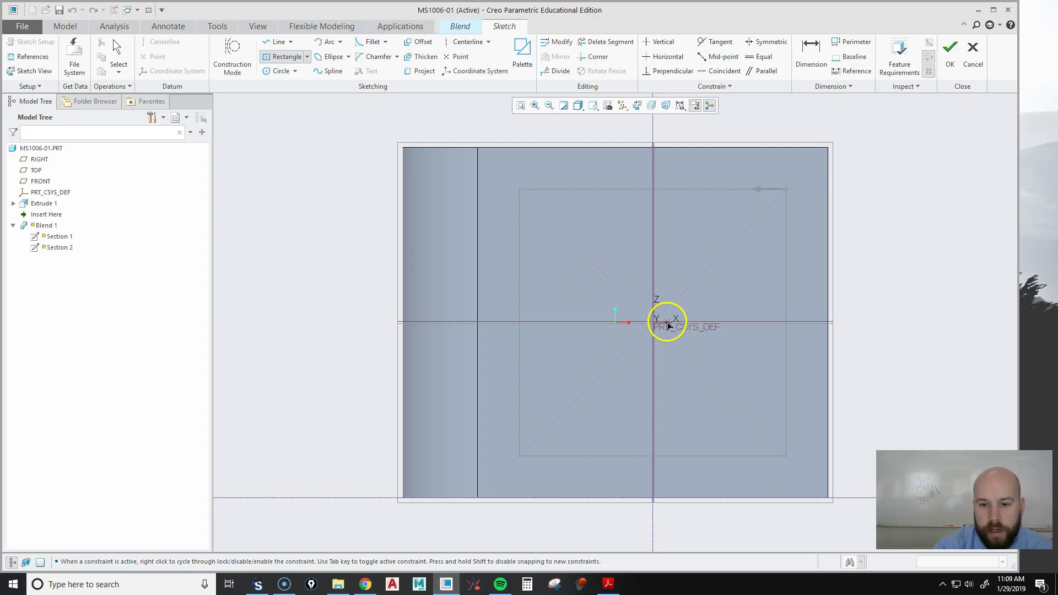
pyautogui.click(561, 232)
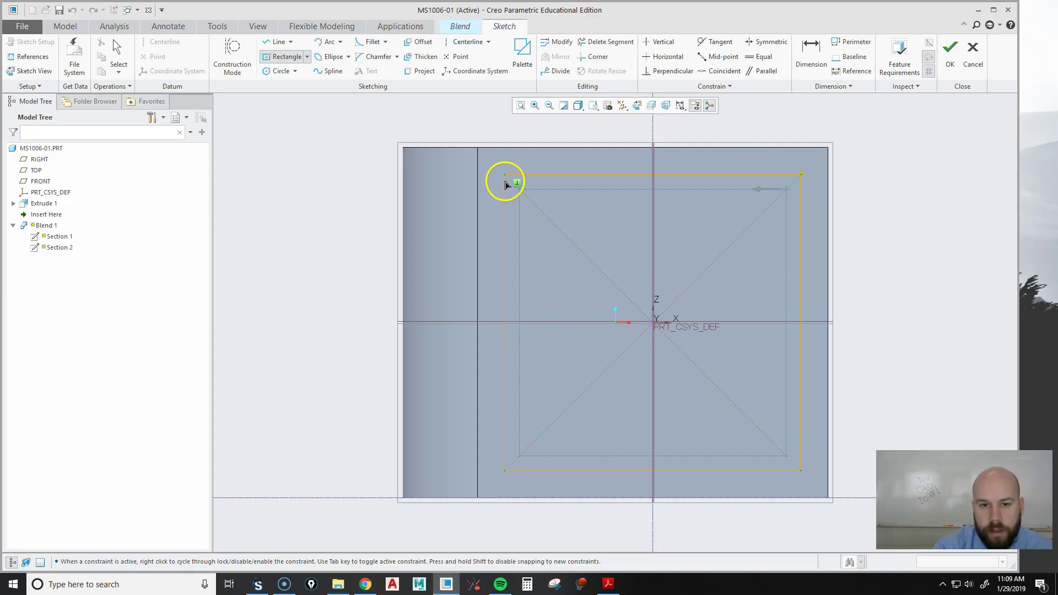
pyautogui.click(505, 176)
pyautogui.middleClick(667, 240)
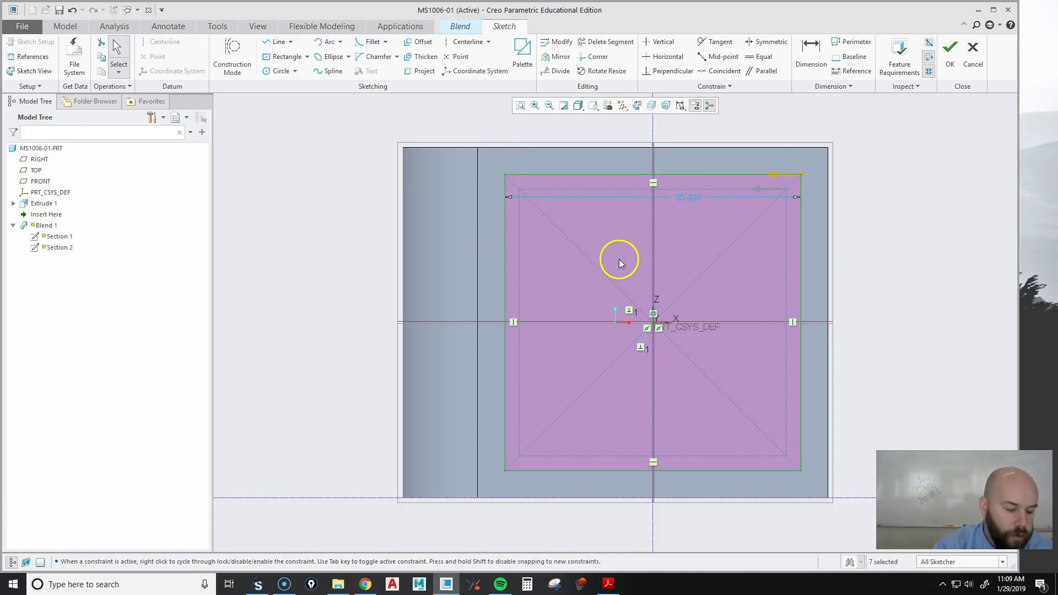
pyautogui.press('Delete')
pyautogui.click(284, 57)
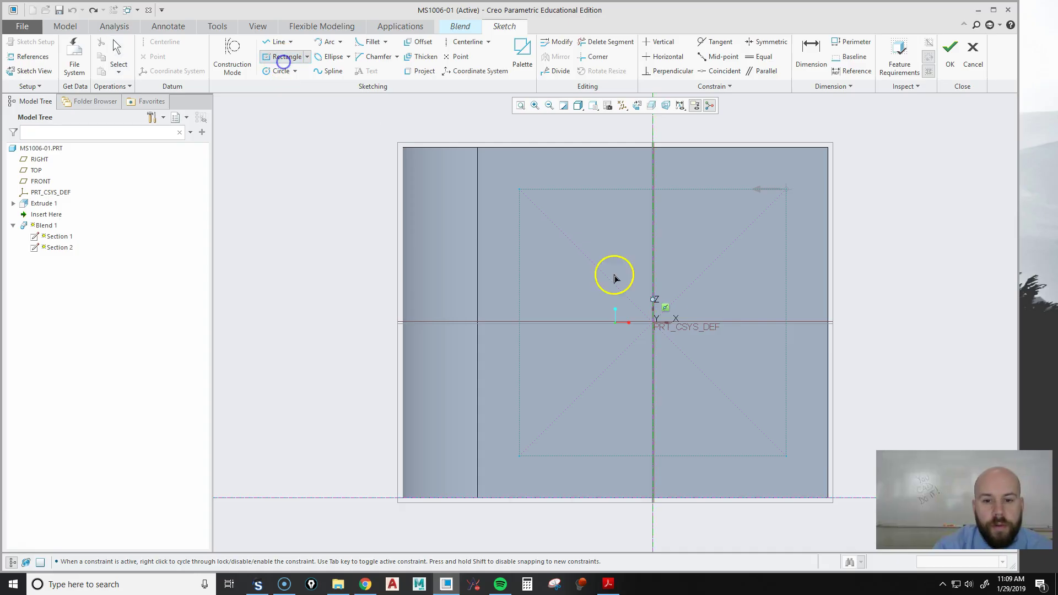
pyautogui.click(653, 322)
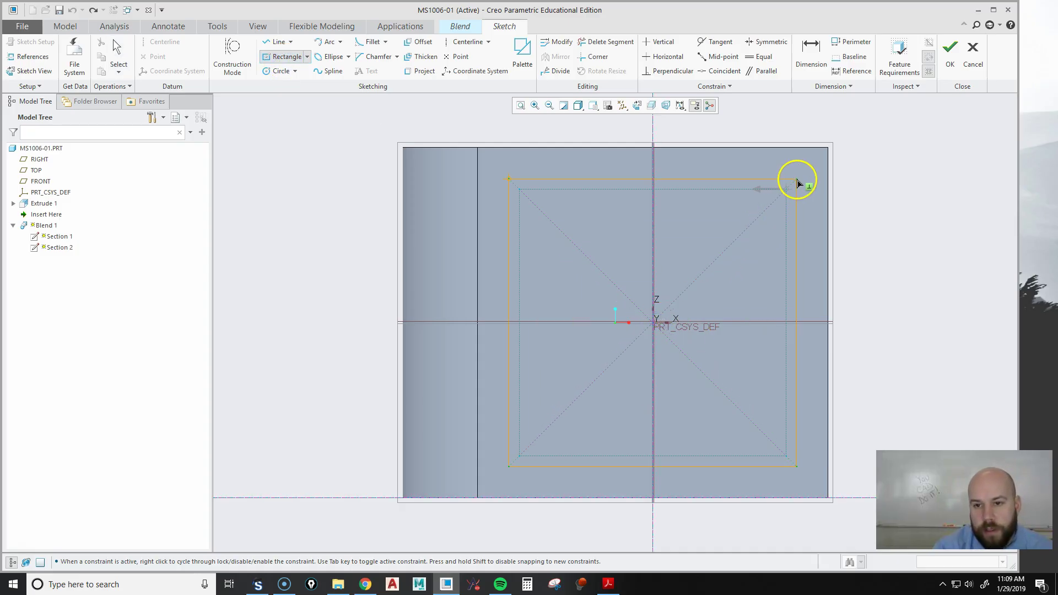
pyautogui.click(807, 204)
pyautogui.middleClick(931, 187)
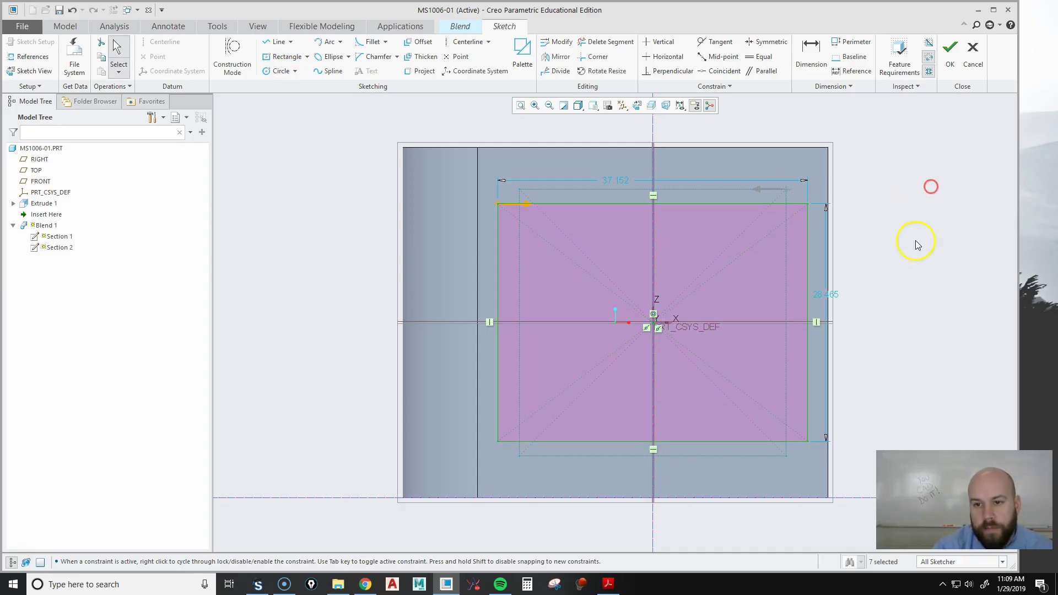
pyautogui.press('ctrl')
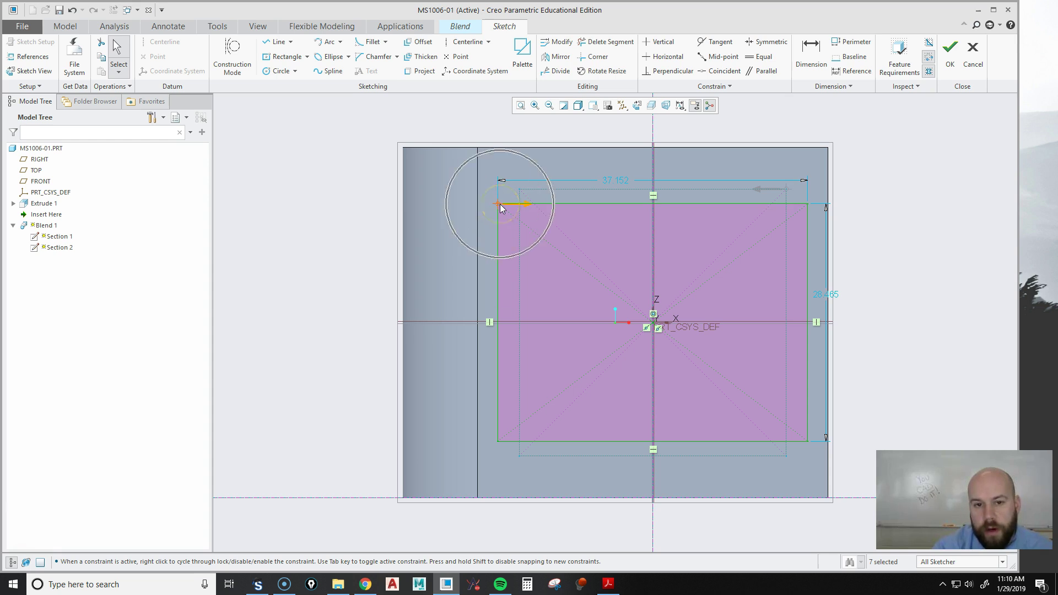
# Make the top and right edges equal and set the square's size to 42
pyautogui.click(755, 59)
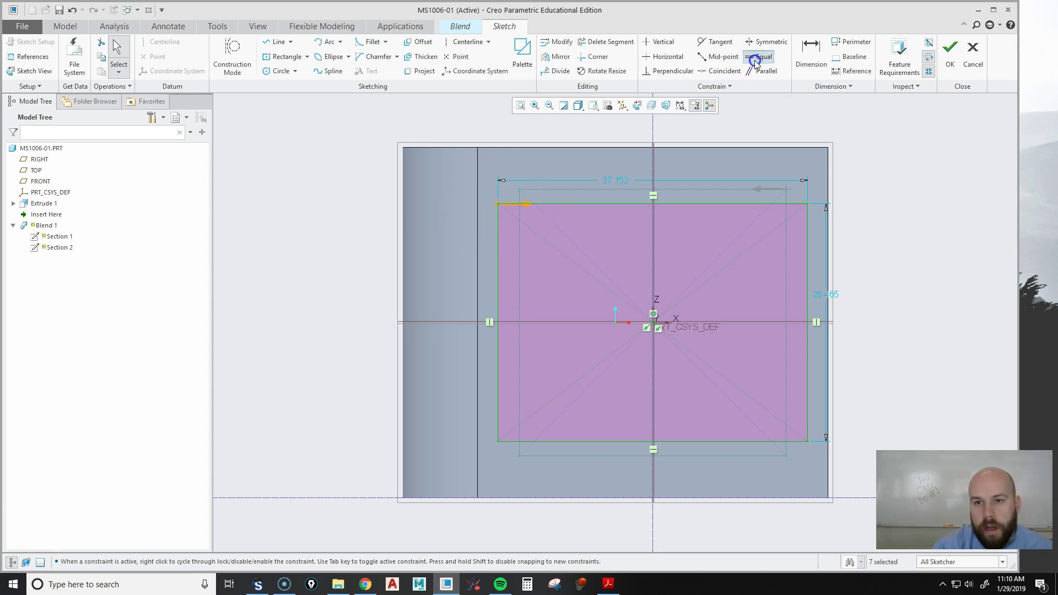
pyautogui.click(751, 203)
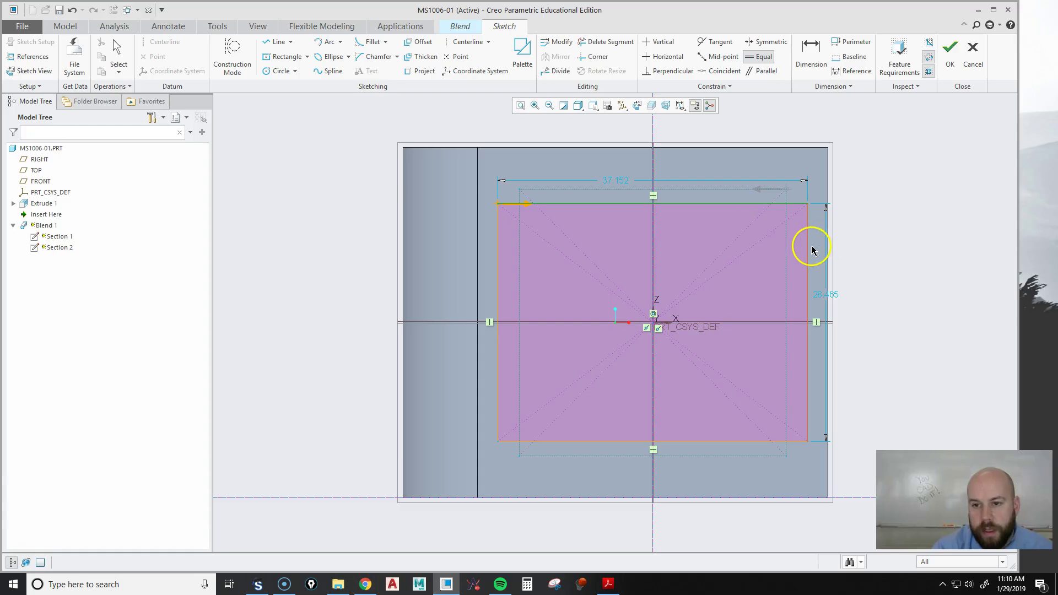
pyautogui.click(810, 248)
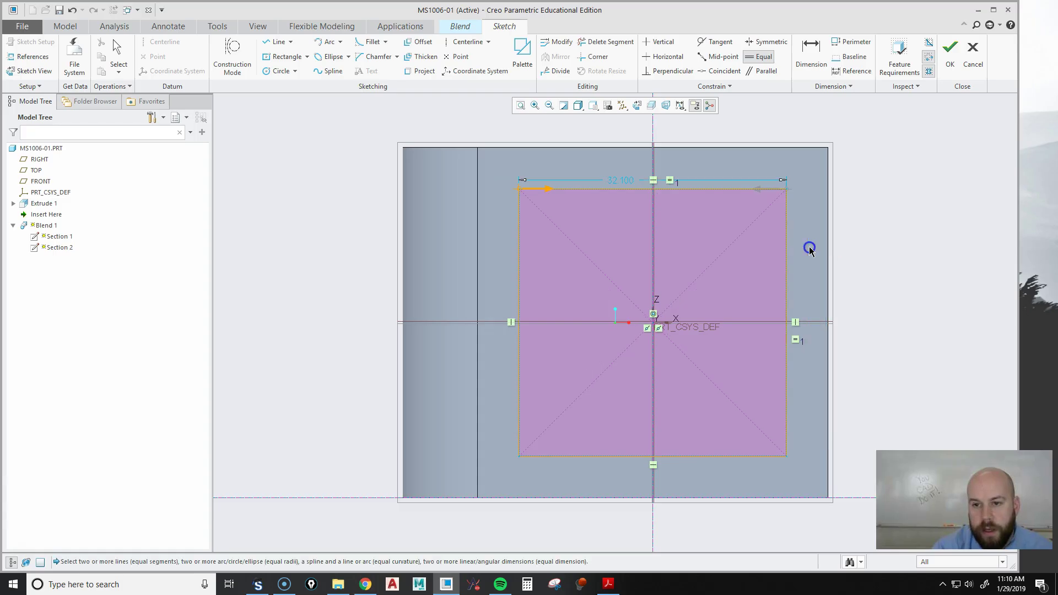
pyautogui.middleClick(623, 184)
pyautogui.write('42')
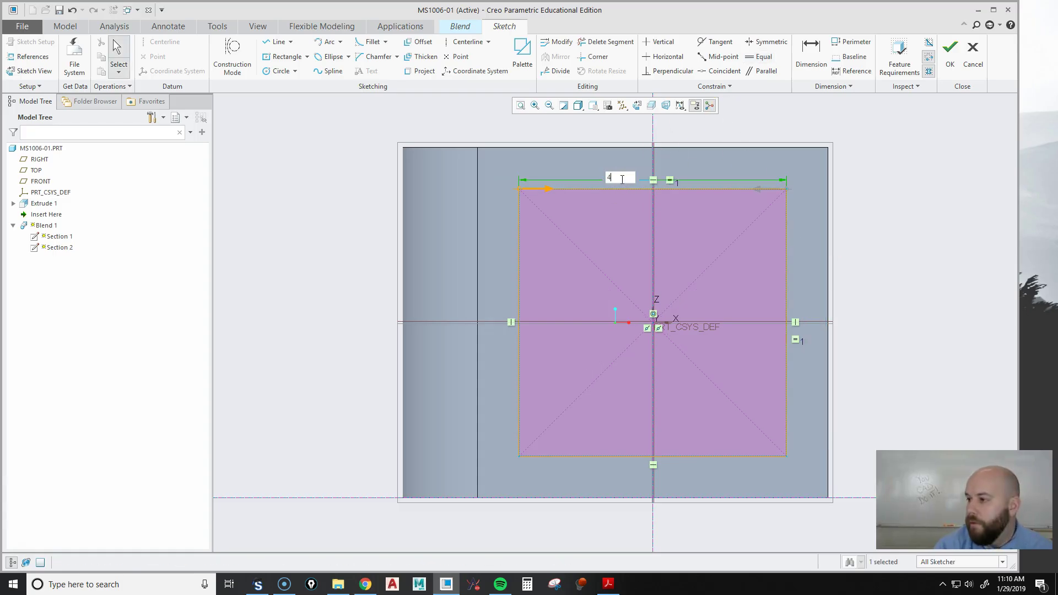
pyautogui.press('Return')
pyautogui.click(641, 221)
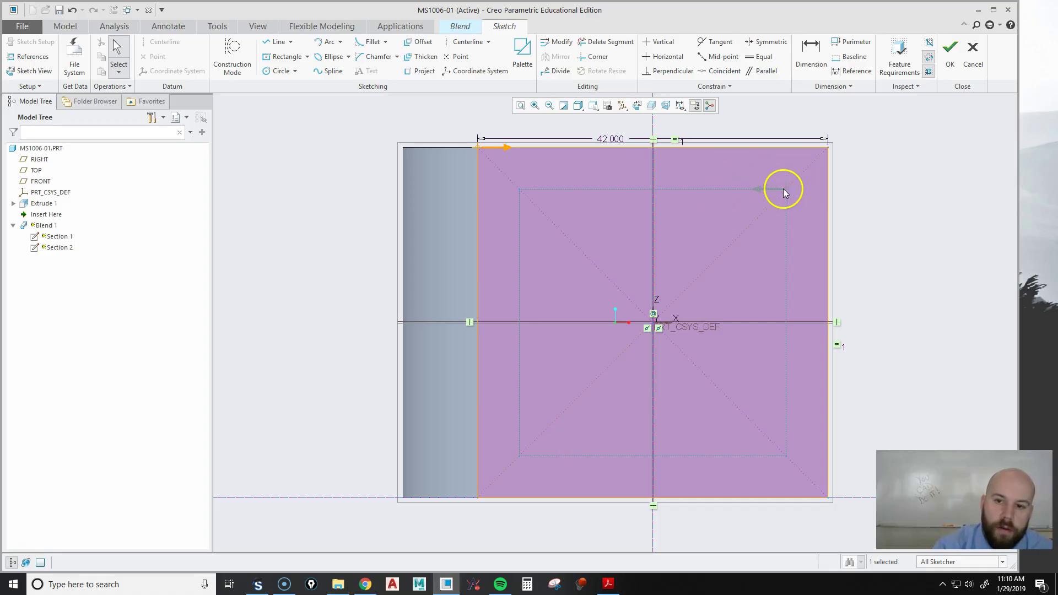
# Move the section's start point to the square's top-right corner
pyautogui.click(829, 150)
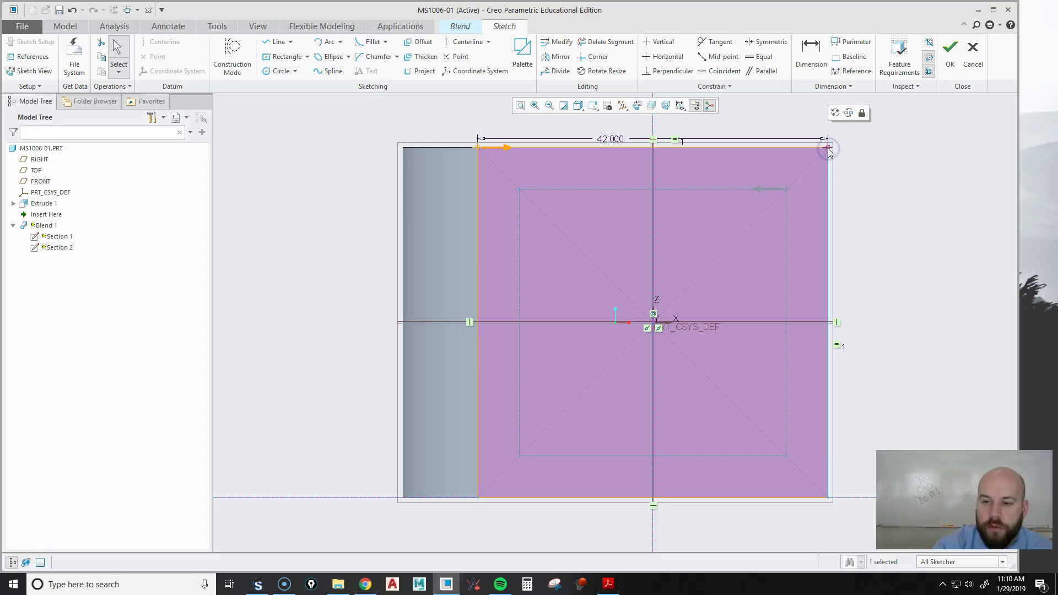
pyautogui.rightClick(829, 148)
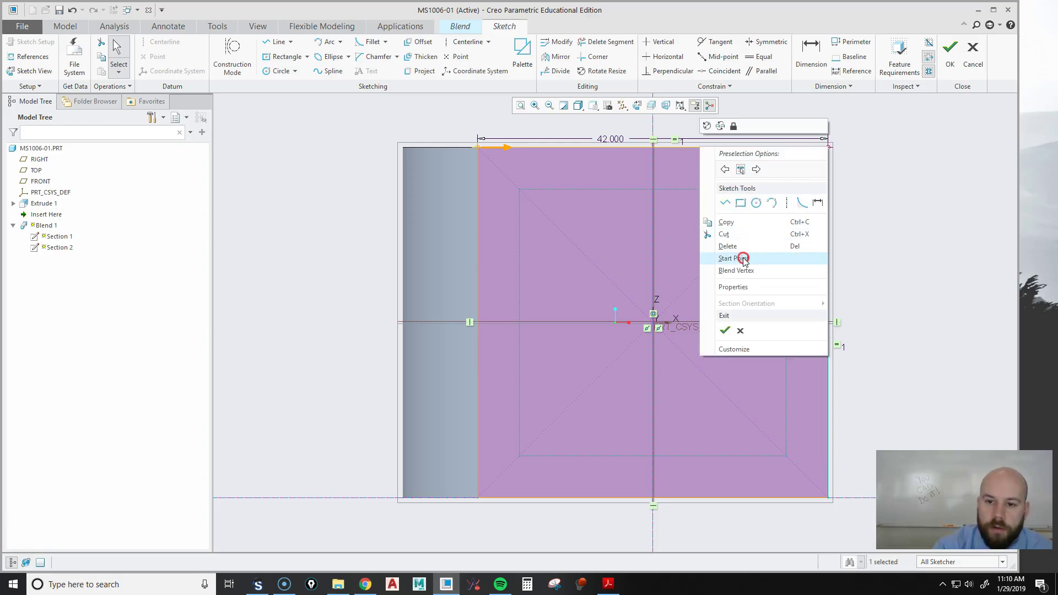
pyautogui.click(805, 258)
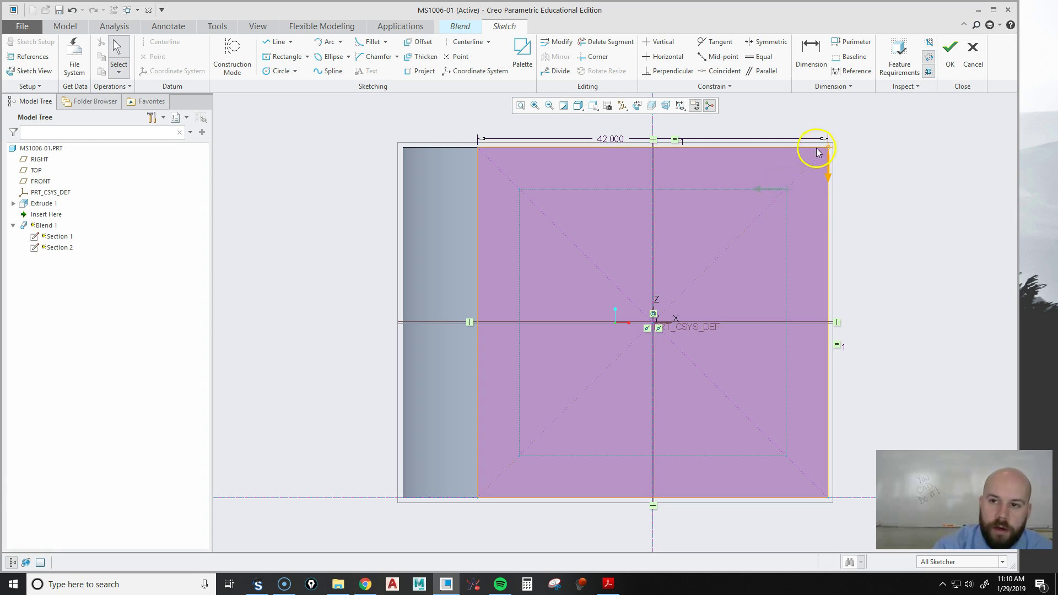
# Move a section's start point to its top-left vertex and inspect the resulting twisted blend preview
pyautogui.click(951, 55)
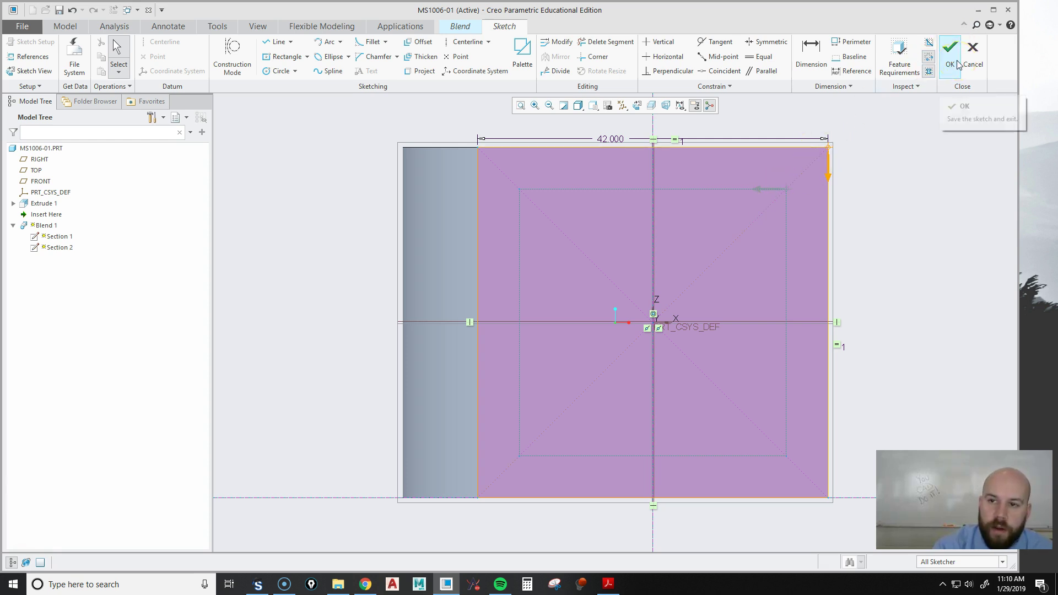
pyautogui.moveTo(697, 281); pyautogui.dragTo(658, 432, button='middle')
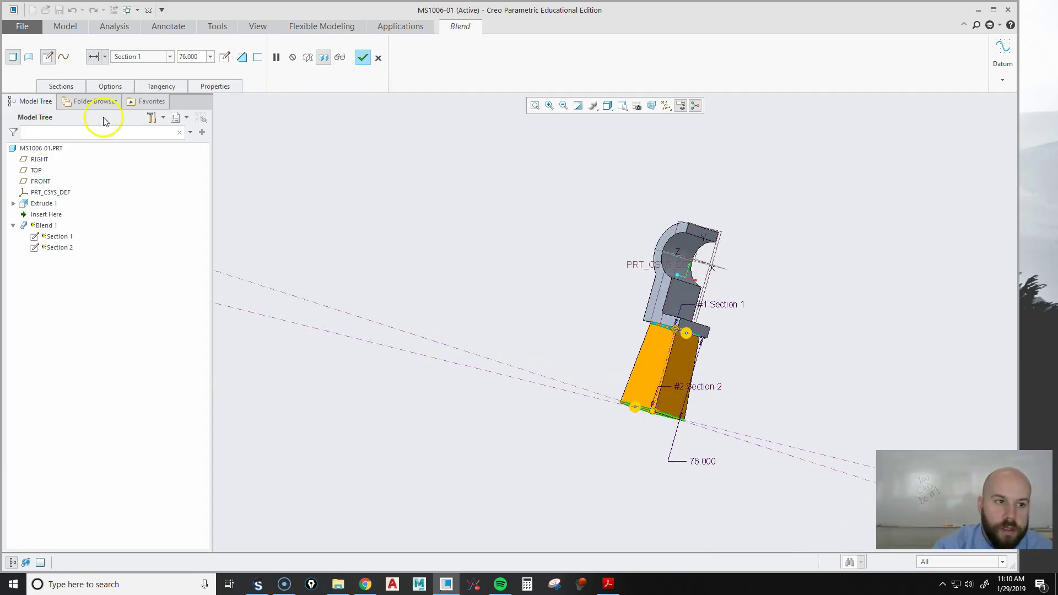
pyautogui.click(65, 87)
pyautogui.click(284, 191)
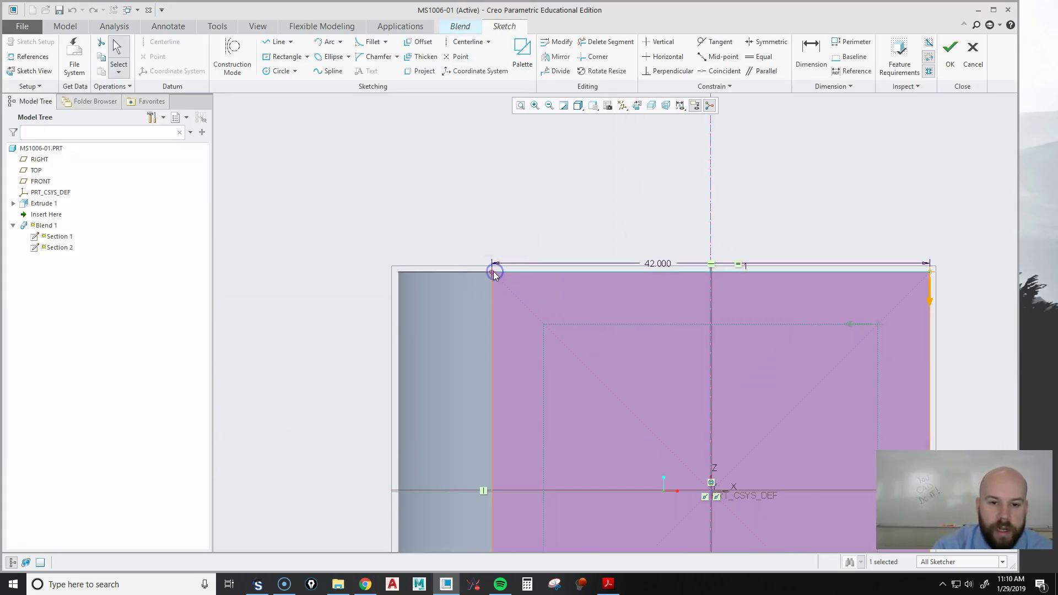
pyautogui.click(494, 272)
pyautogui.rightClick(493, 272)
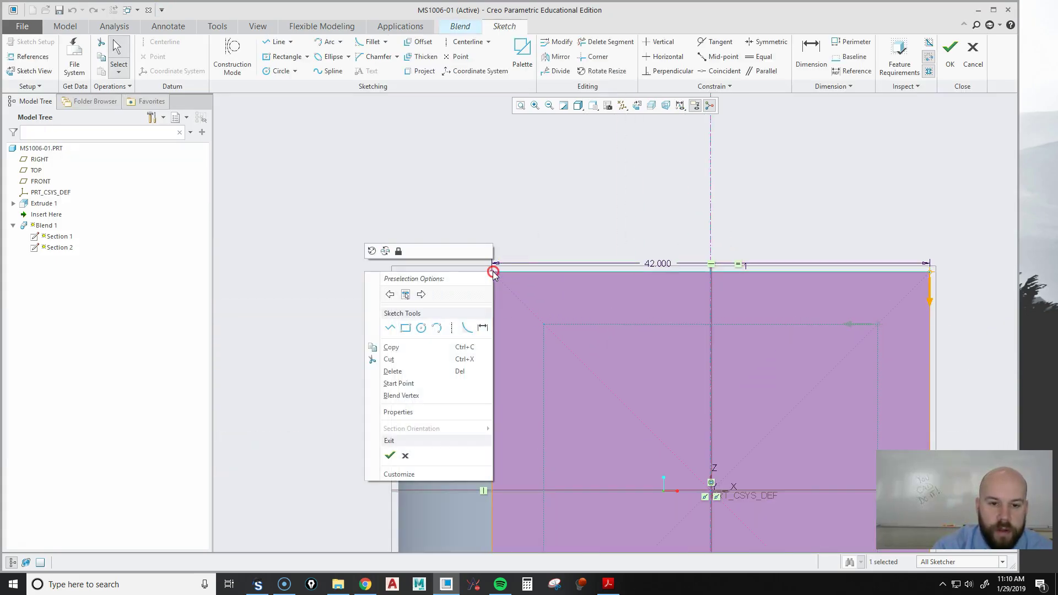
pyautogui.click(411, 384)
pyautogui.scroll(-5, 331, 246)
pyautogui.click(948, 55)
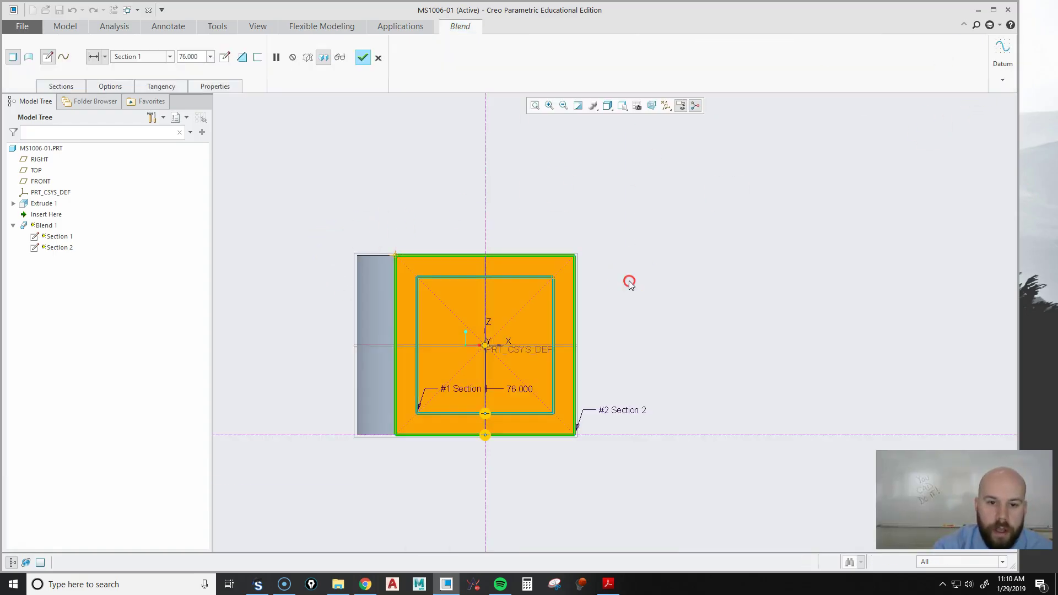
pyautogui.moveTo(628, 281)
pyautogui.mouseDown(button='middle')
pyautogui.moveTo(612, 323)
pyautogui.moveTo(626, 349)
pyautogui.moveTo(621, 395)
pyautogui.mouseUp(button='middle')
pyautogui.click(612, 372)
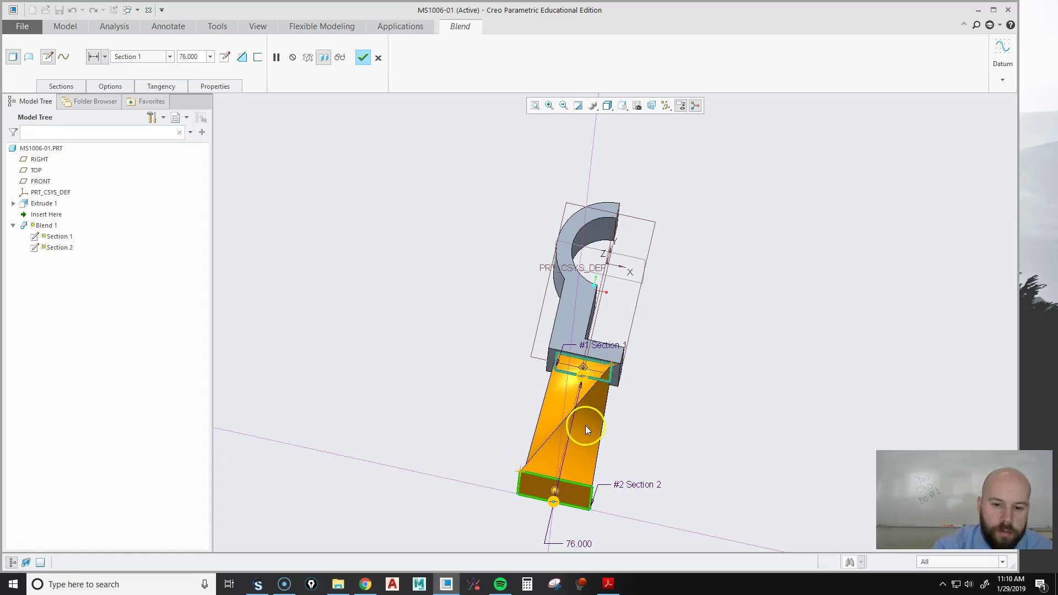
pyautogui.moveTo(567, 387); pyautogui.dragTo(601, 361, button='middle')
# Set Section 2's start point to the top-right vertex to untwist the blend, then complete it
pyautogui.click(52, 86)
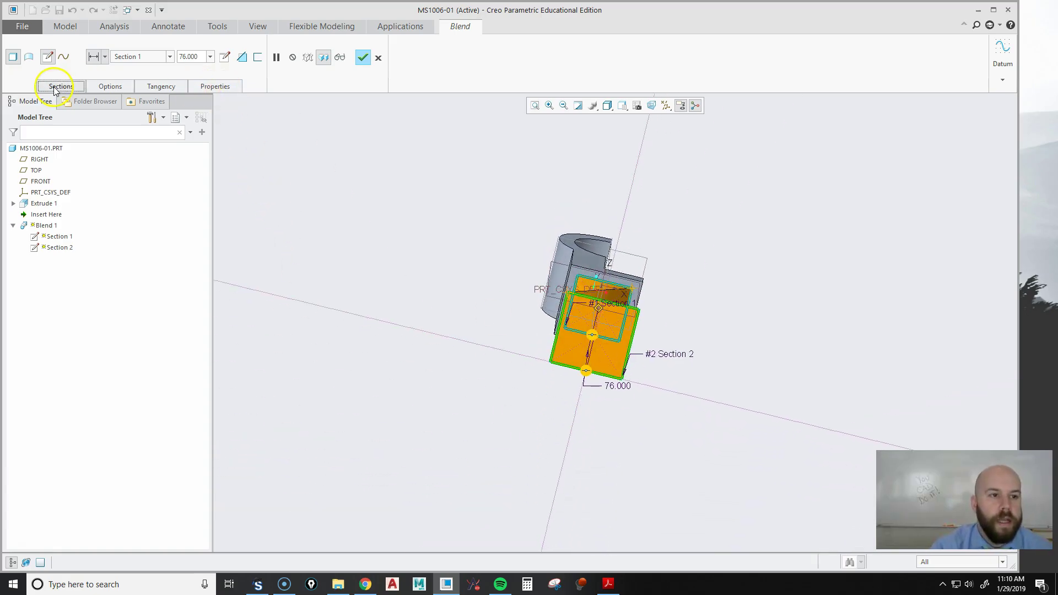
pyautogui.click(283, 192)
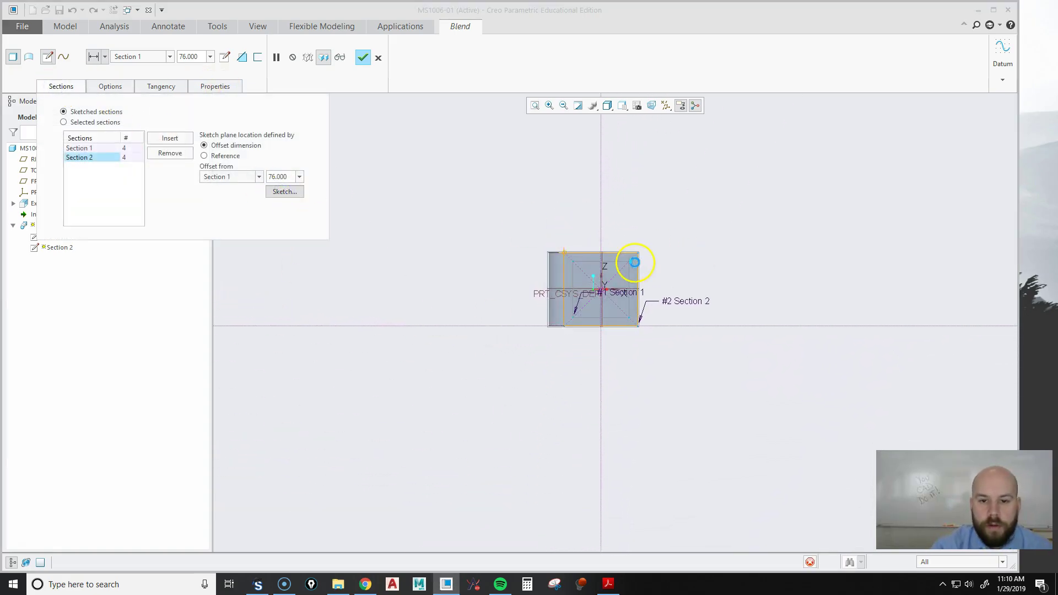
pyautogui.scroll(-2, 620, 285)
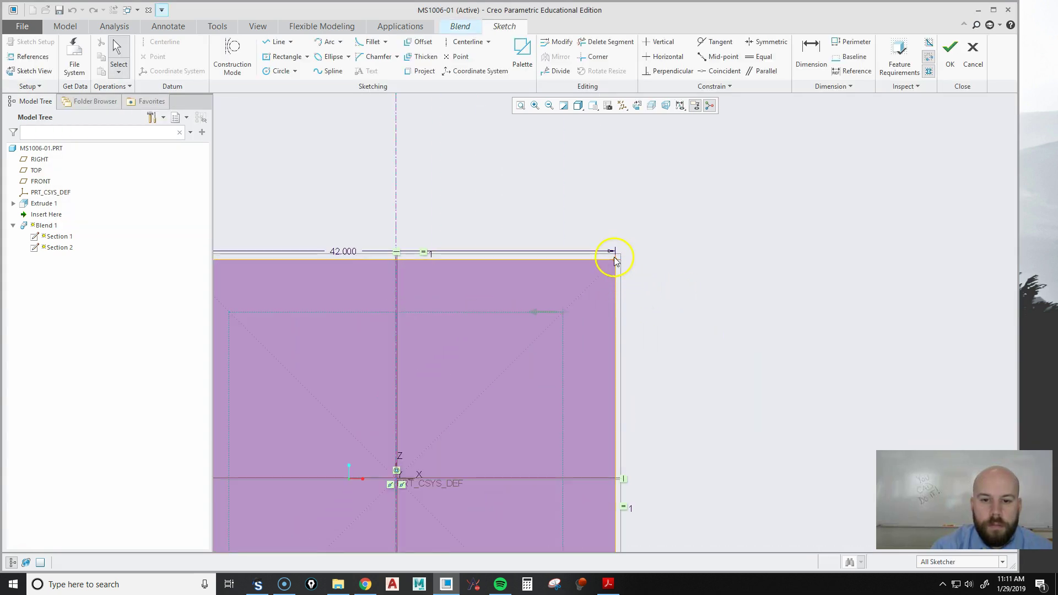
pyautogui.click(615, 260)
pyautogui.rightClick(615, 260)
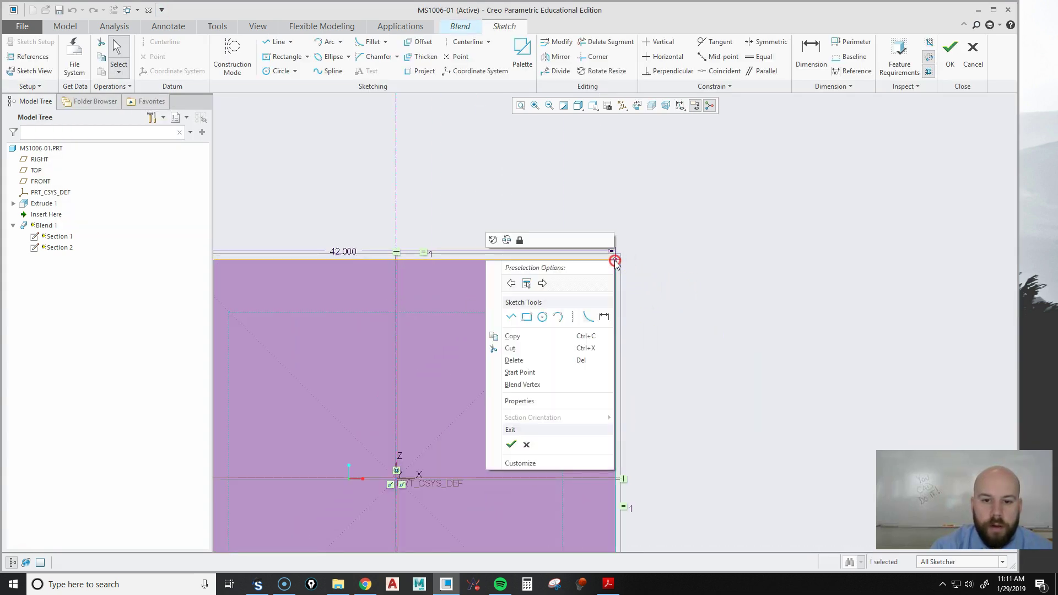
pyautogui.click(544, 376)
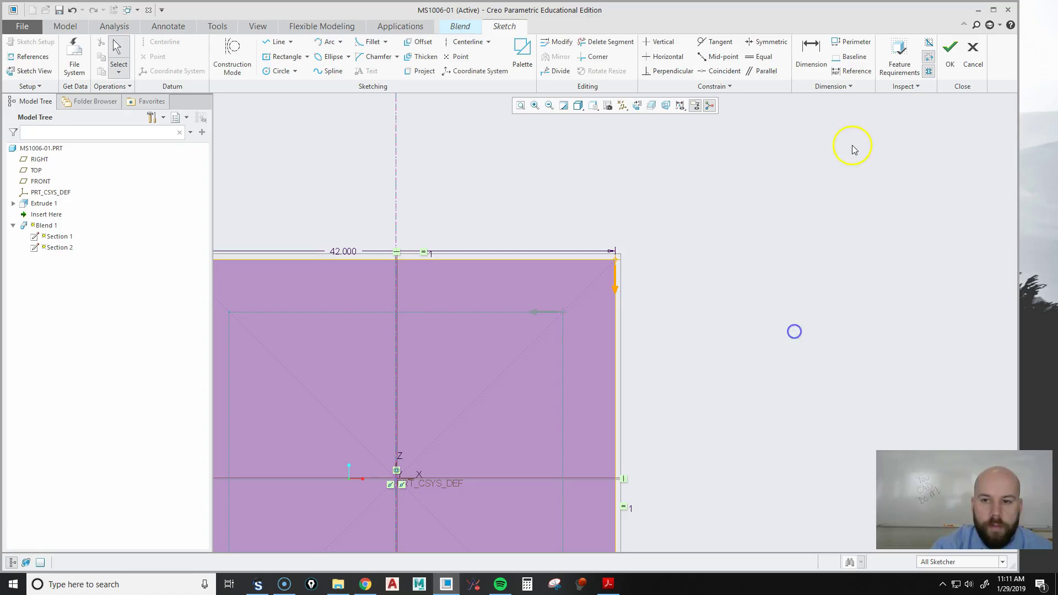
pyautogui.click(949, 55)
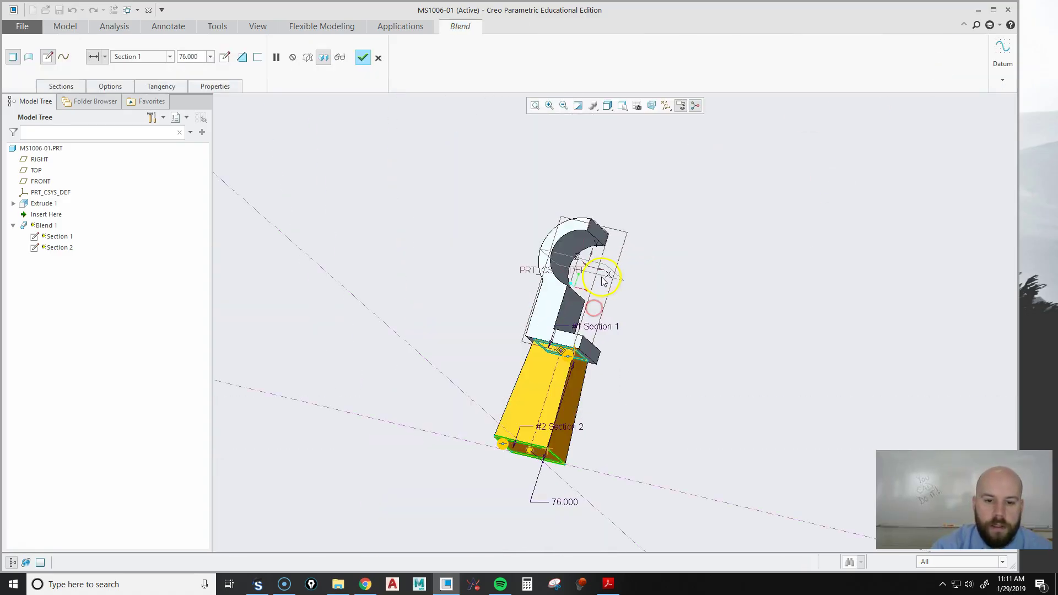
pyautogui.moveTo(603, 281); pyautogui.dragTo(598, 367, button='middle')
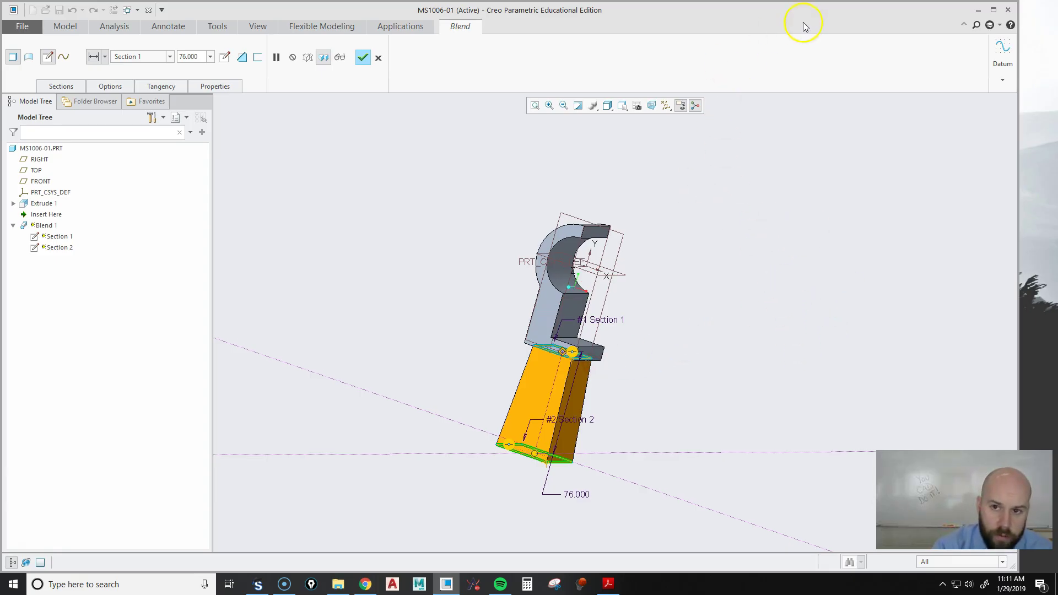
pyautogui.click(363, 57)
# Start a Revolve feature and open its internal sketch on a datum plane facing the column profile
pyautogui.scroll(-5, 755, 330)
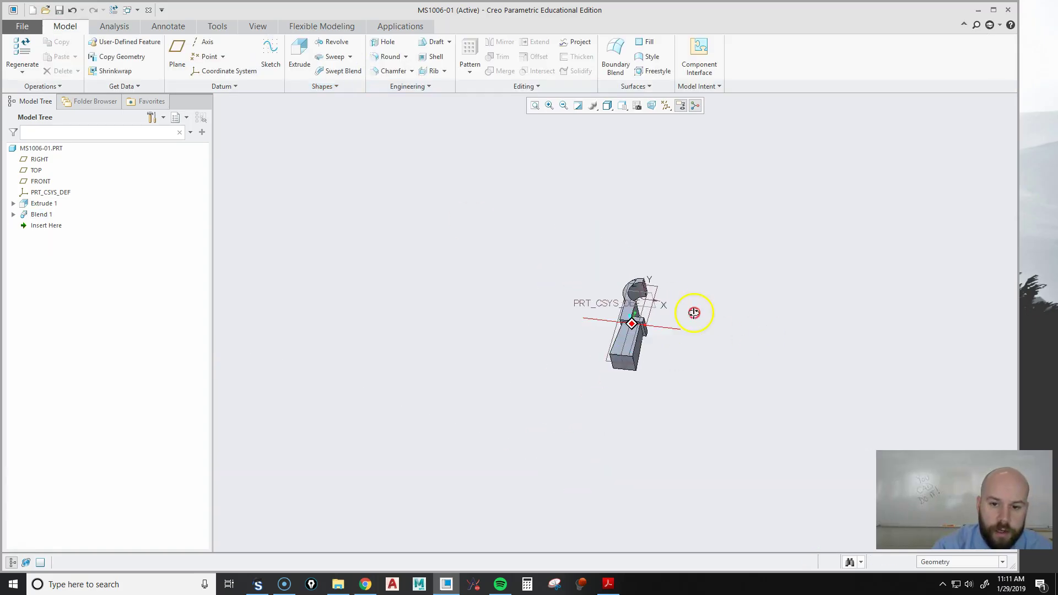
pyautogui.moveTo(698, 285); pyautogui.dragTo(692, 309, button='middle')
pyautogui.scroll(-3, 692, 309)
pyautogui.scroll(3, 682, 406)
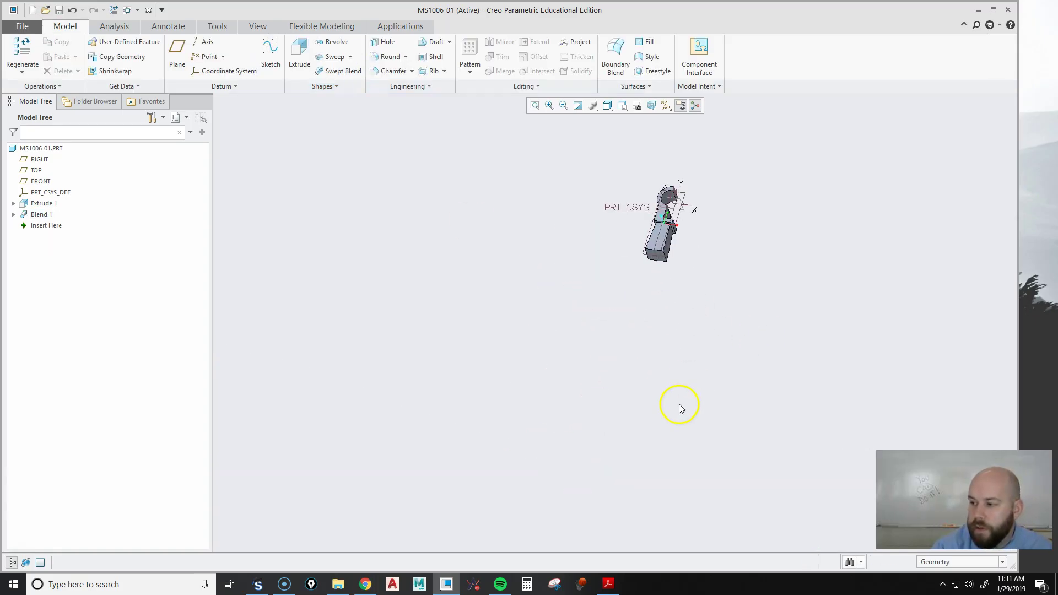
pyautogui.scroll(3, 648, 274)
pyautogui.moveTo(656, 232); pyautogui.dragTo(672, 315, button='middle')
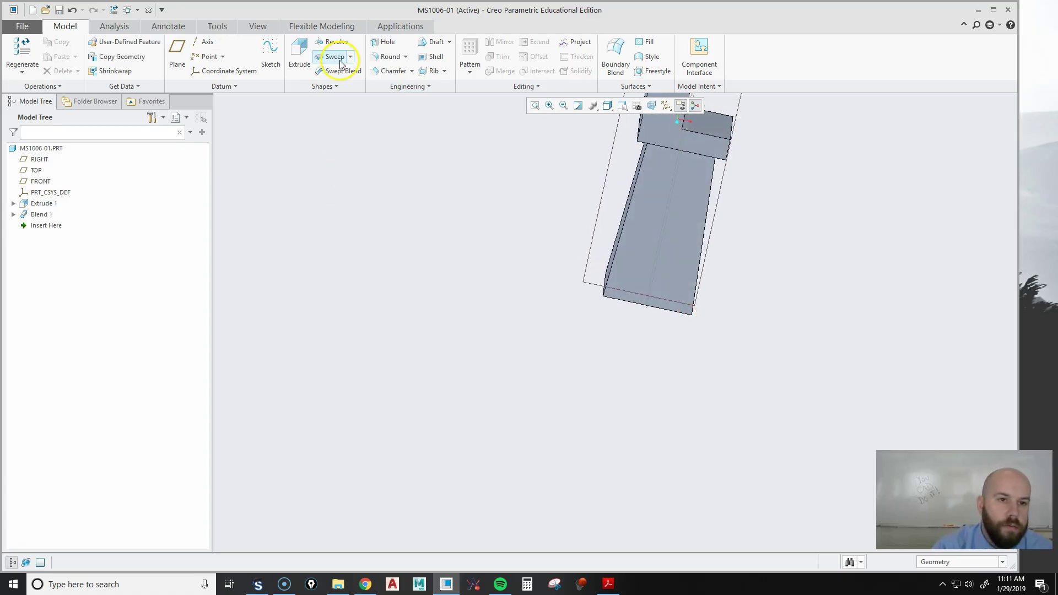
pyautogui.click(337, 42)
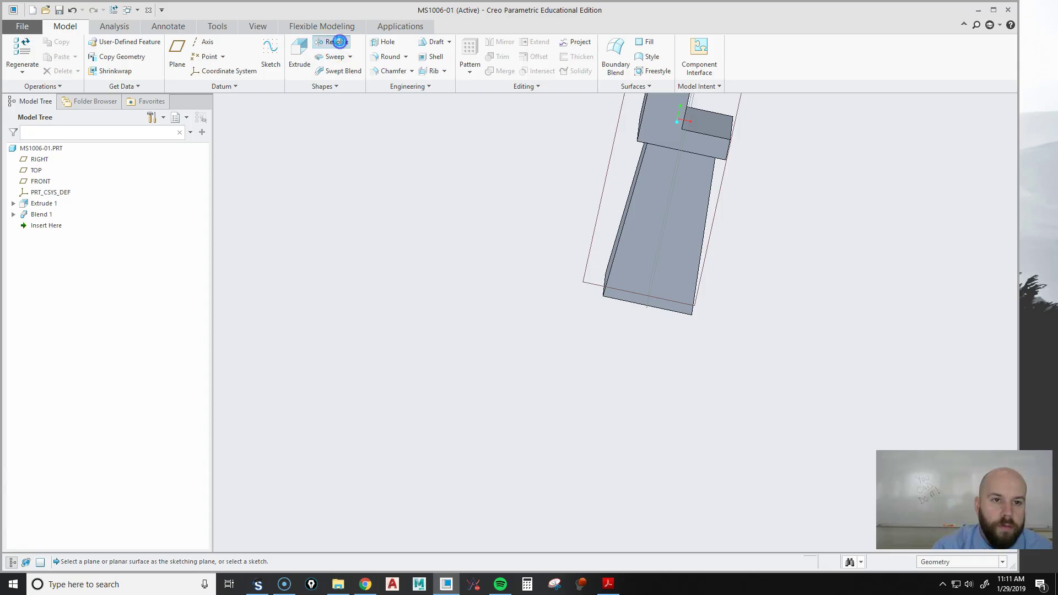
pyautogui.rightClick(616, 385)
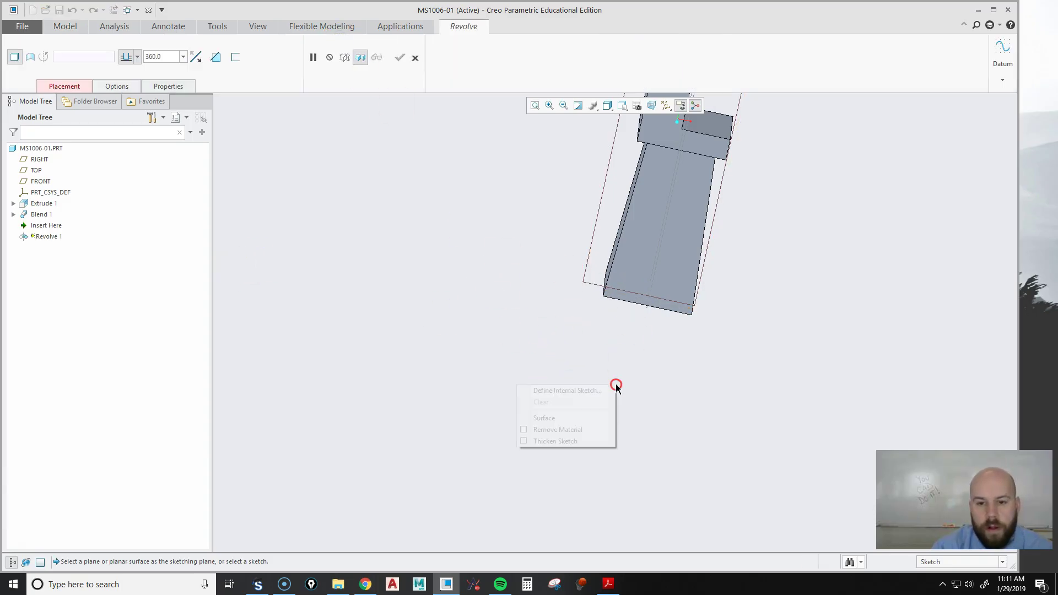
pyautogui.click(591, 390)
pyautogui.moveTo(790, 374); pyautogui.dragTo(732, 359, button='middle')
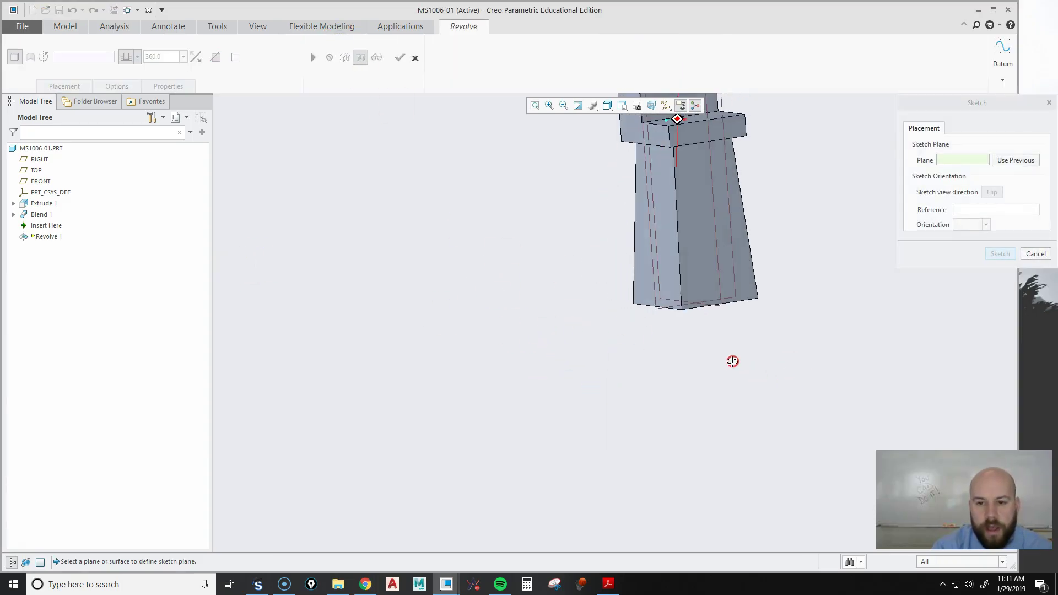
pyautogui.click(718, 285)
pyautogui.click(998, 254)
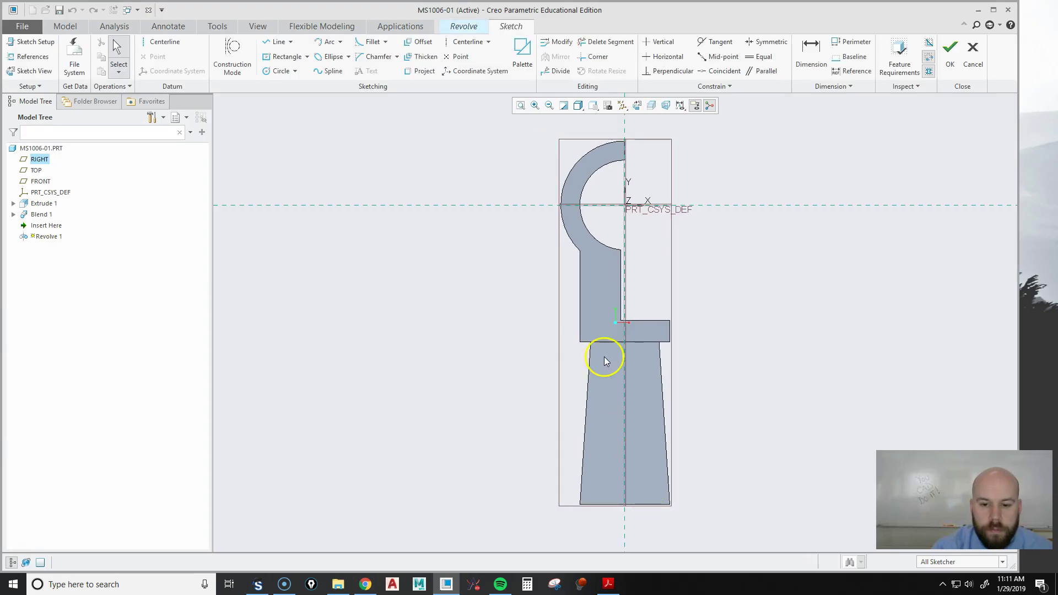
# Add the column's bottom face as a reference and draw a vertical centerline as the revolve axis
pyautogui.scroll(-5, 661, 496)
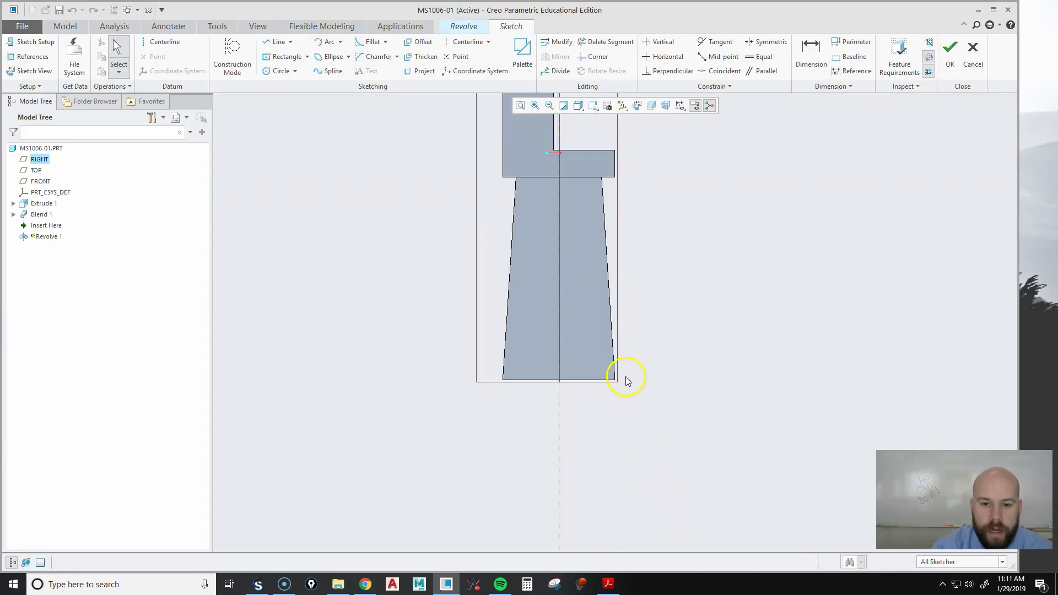
pyautogui.rightClick(690, 304)
pyautogui.click(621, 344)
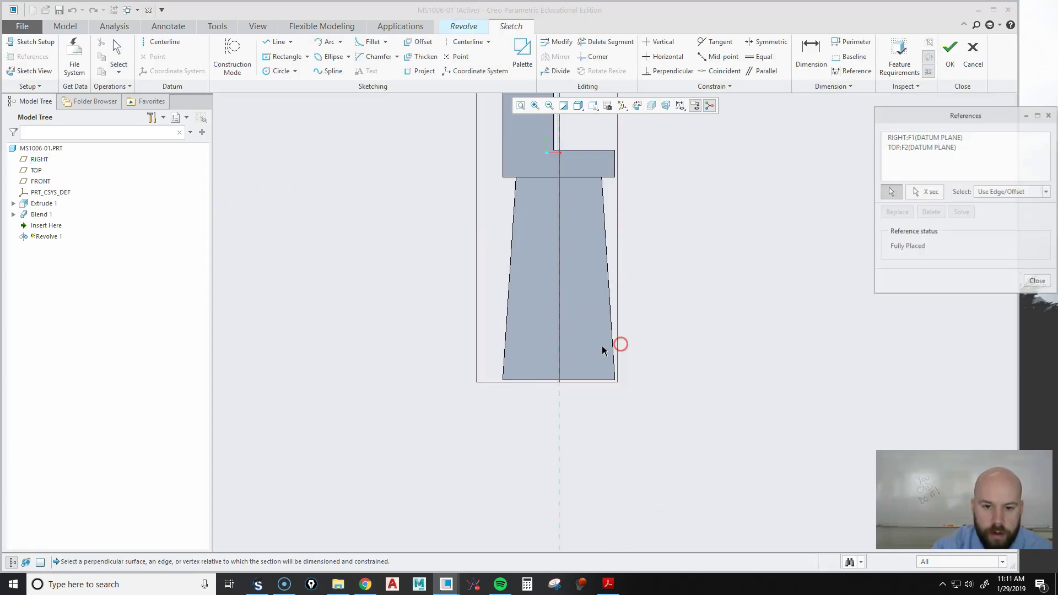
pyautogui.click(517, 380)
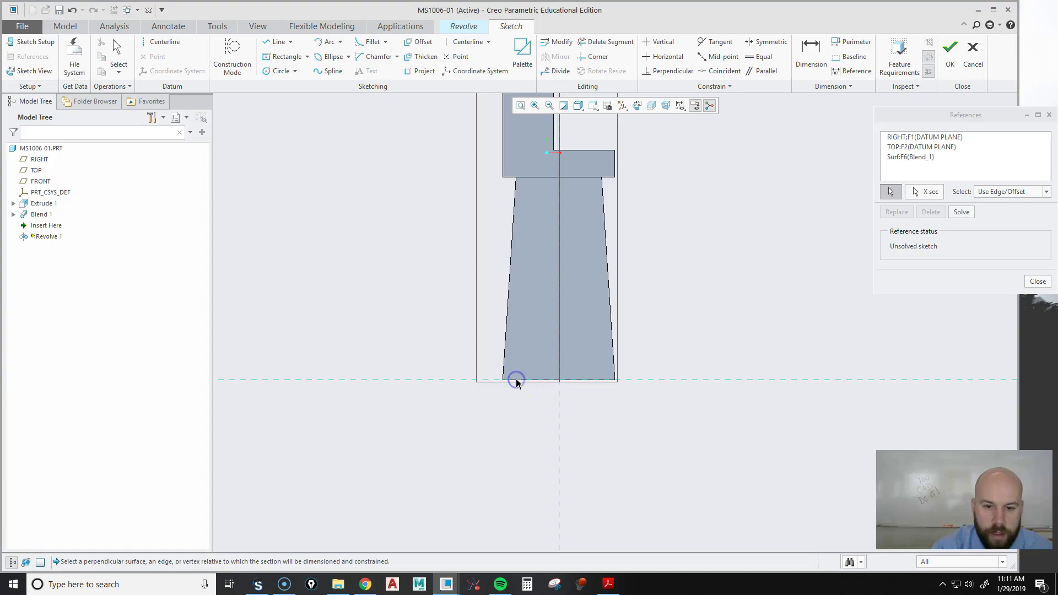
pyautogui.middleClick(763, 295)
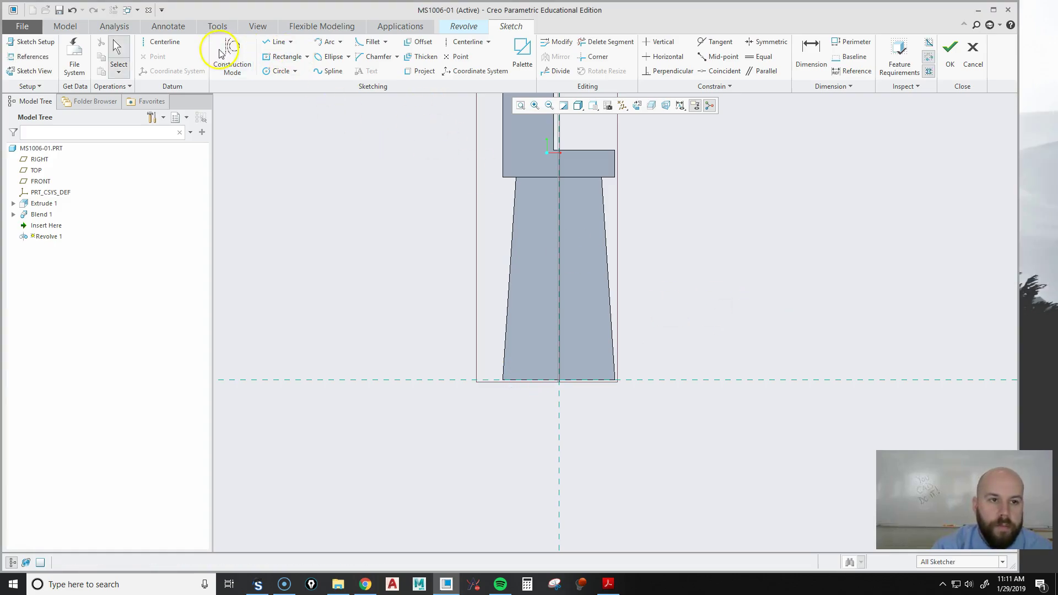
pyautogui.click(162, 42)
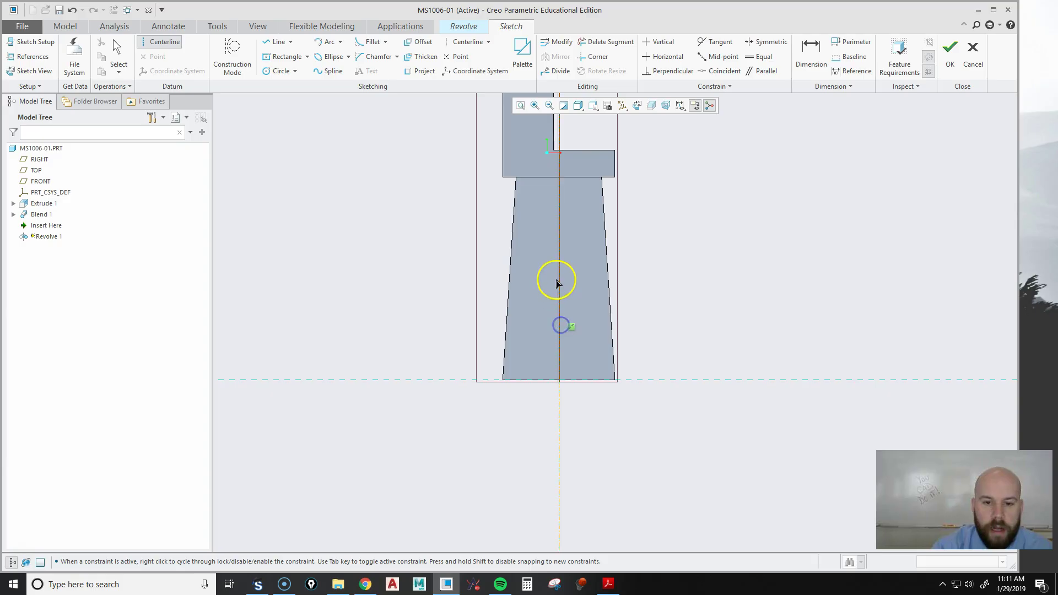
pyautogui.middleClick(737, 200)
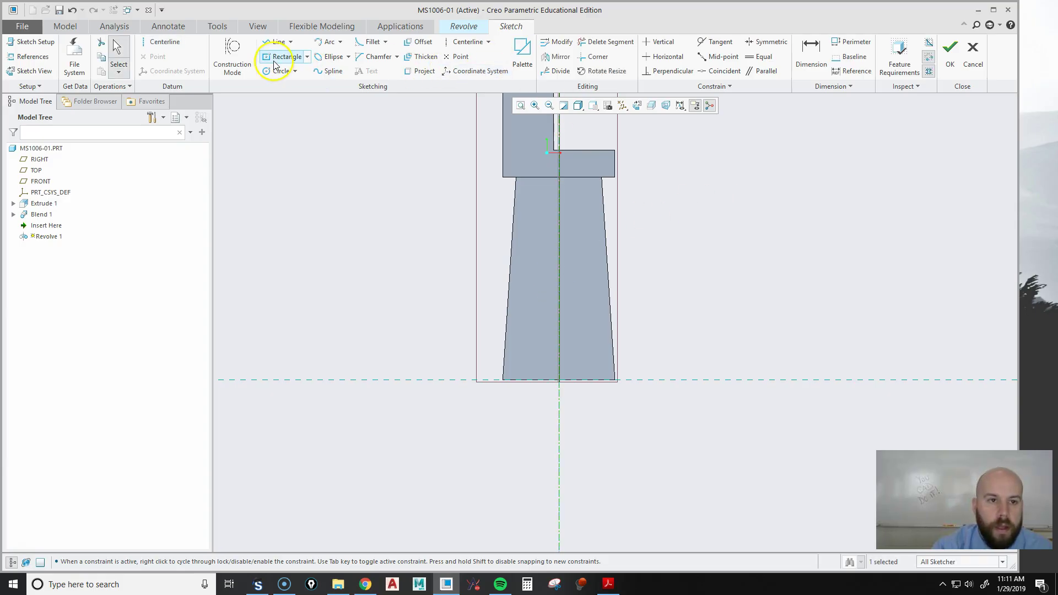
# Draw a corner rectangle from the origin and dimension it 66 wide by 12 high
pyautogui.click(307, 57)
pyautogui.click(272, 71)
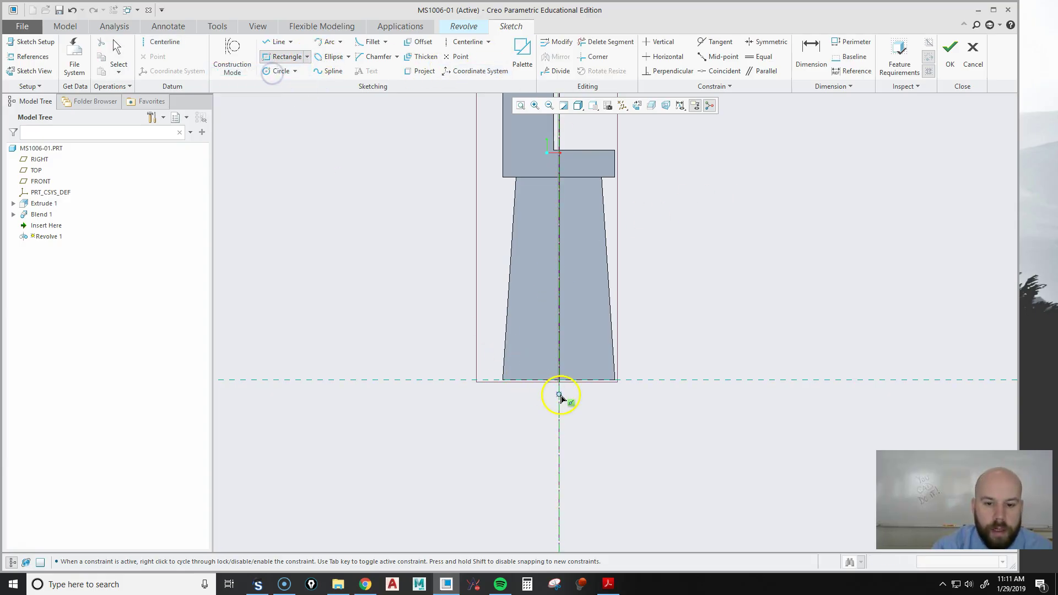
pyautogui.moveTo(558, 380); pyautogui.dragTo(428, 422)
pyautogui.middleClick(369, 296)
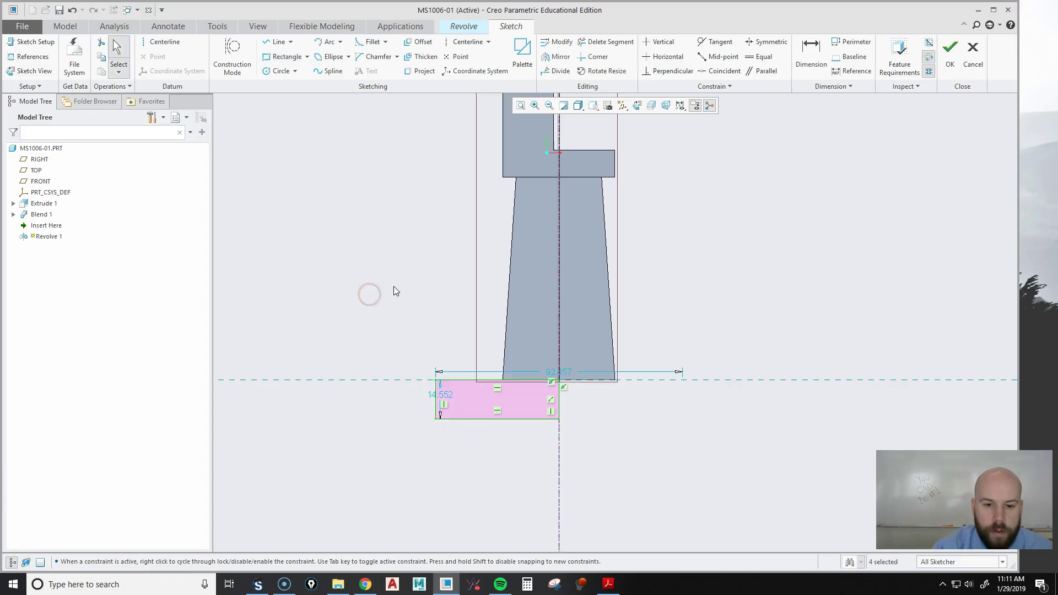
pyautogui.moveTo(553, 375); pyautogui.dragTo(554, 449)
pyautogui.doubleClick(554, 449)
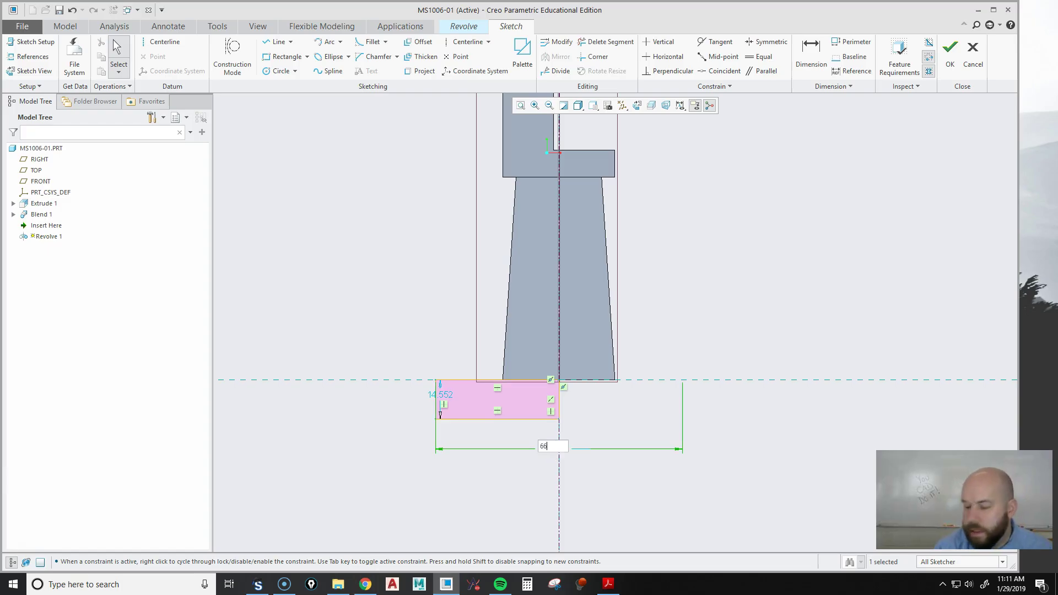
pyautogui.press('Return')
pyautogui.doubleClick(473, 396)
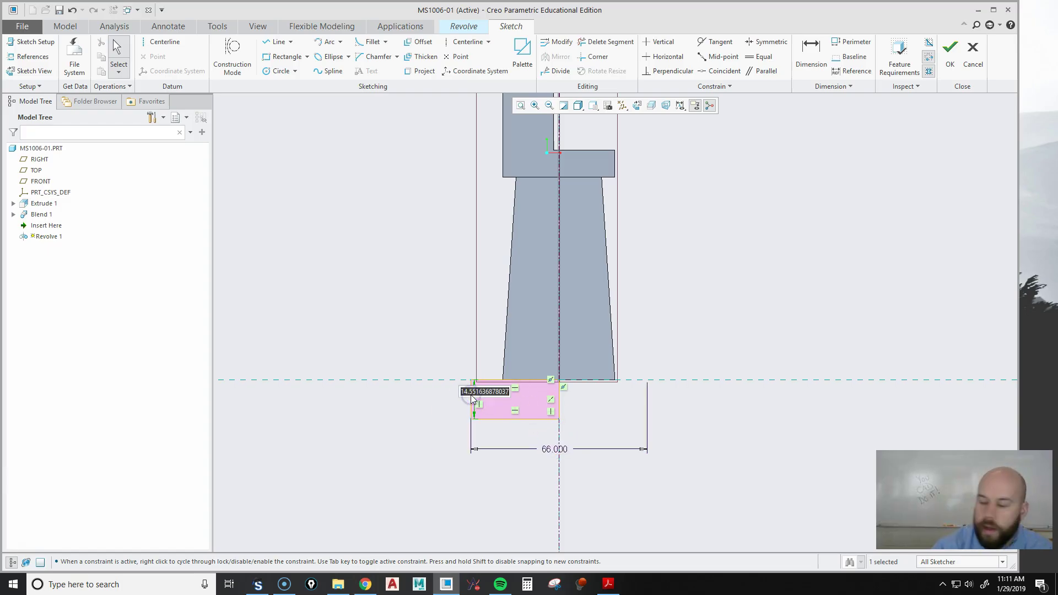
pyautogui.press('Return')
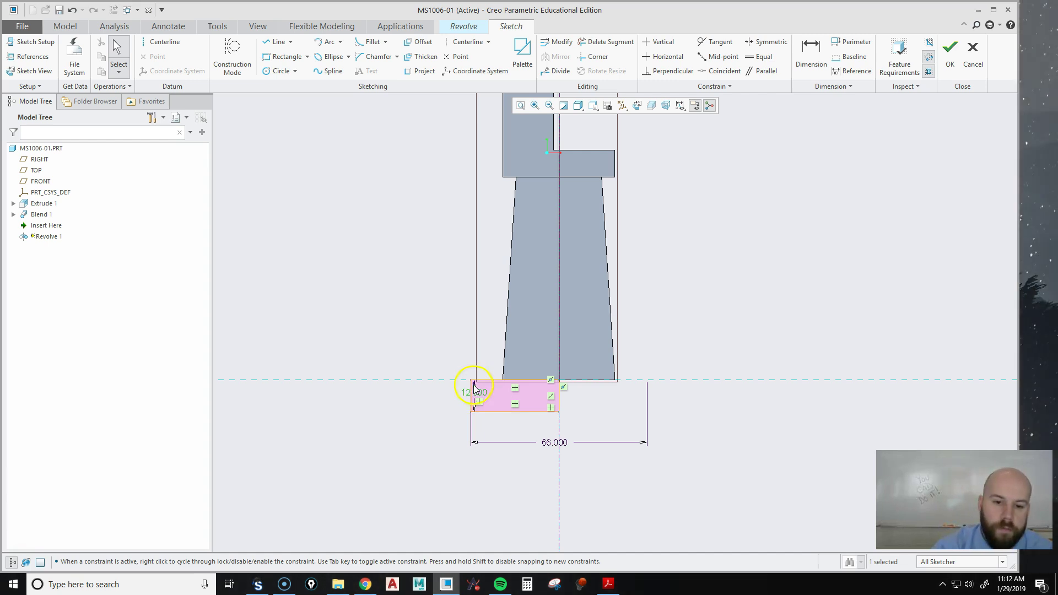
pyautogui.scroll(3, 453, 401)
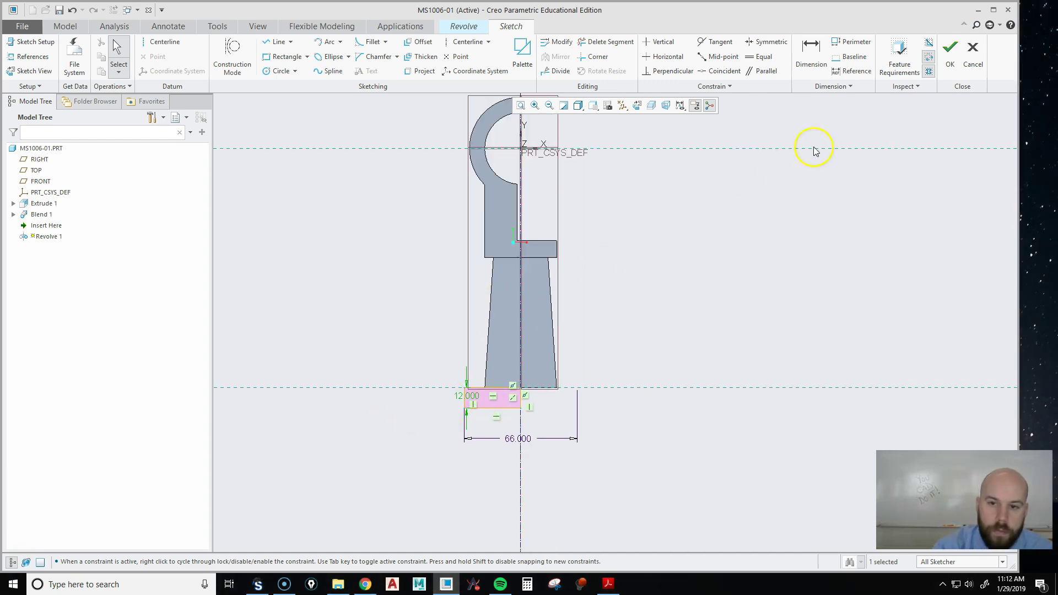
# Finish Revolve 1 to form the base disc and switch the display to shading with edges
pyautogui.click(952, 54)
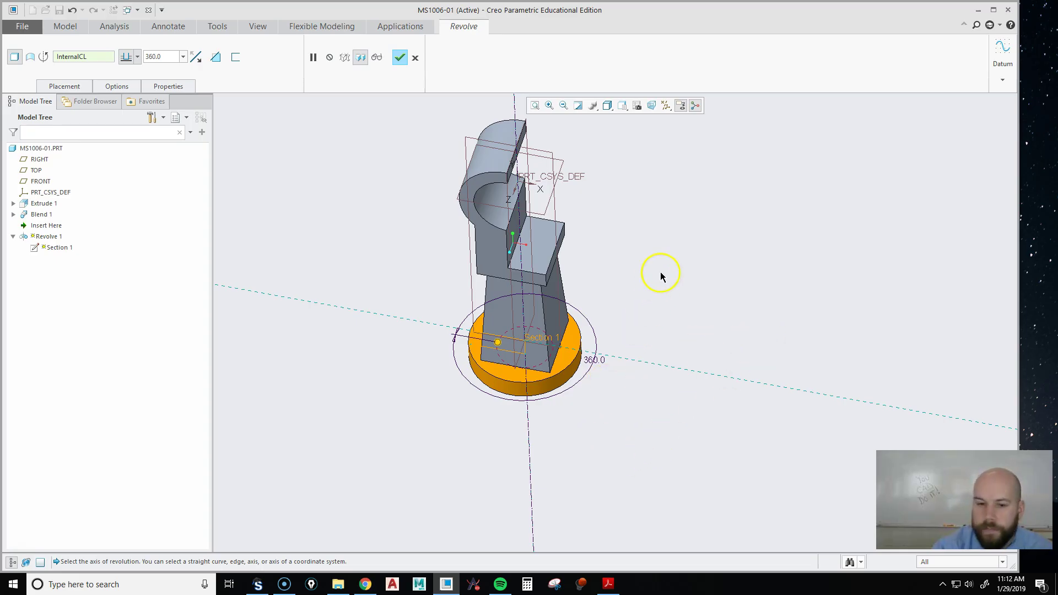
pyautogui.middleClick(691, 266)
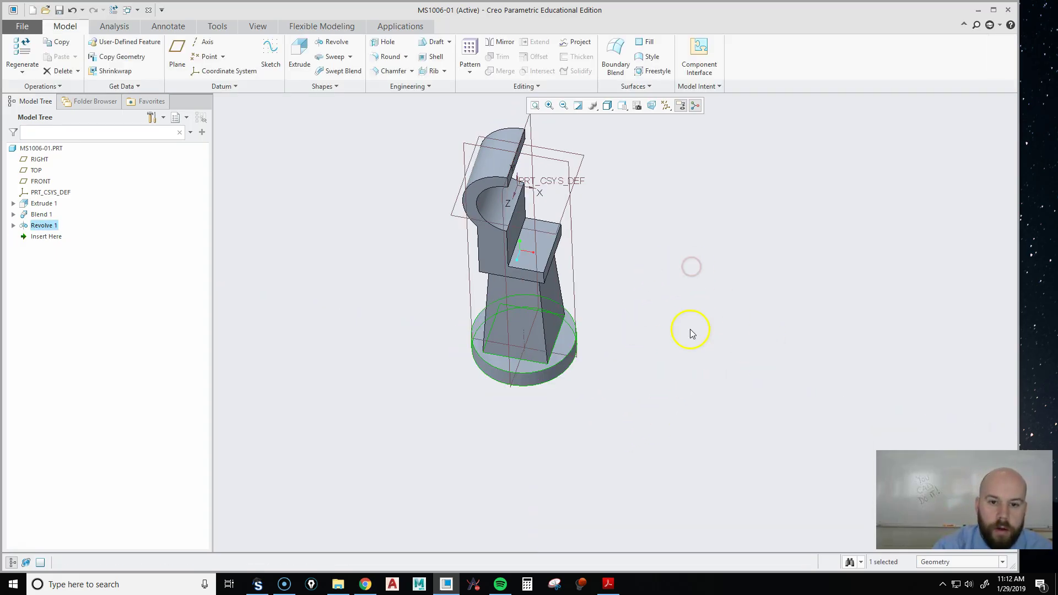
pyautogui.click(608, 105)
pyautogui.click(583, 119)
pyautogui.click(609, 106)
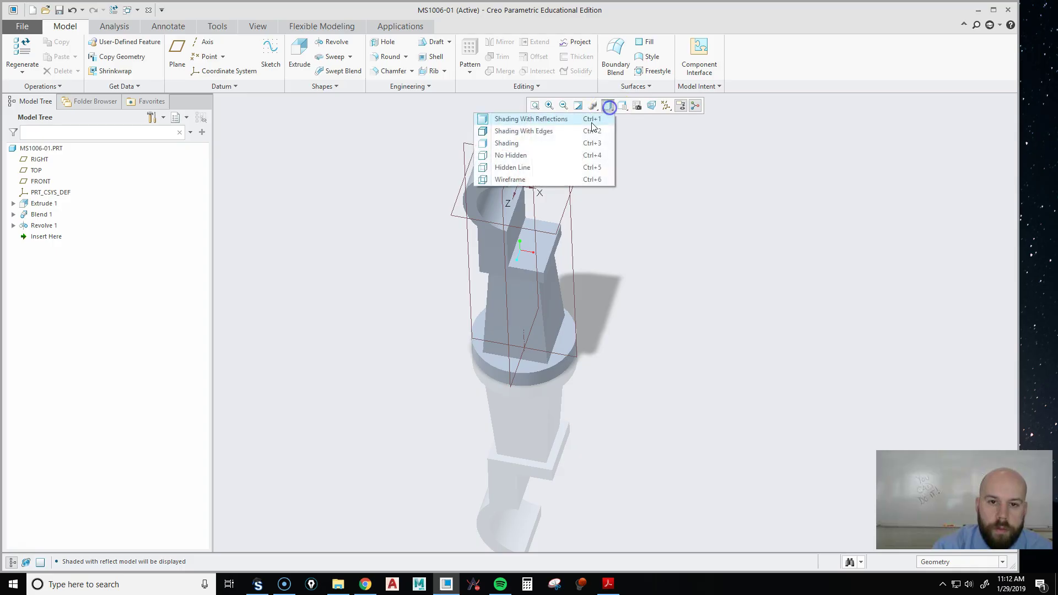
pyautogui.click(561, 131)
# Return the model to the default orientation and check the reference drawing before going back to Creo
pyautogui.click(622, 106)
pyautogui.click(607, 119)
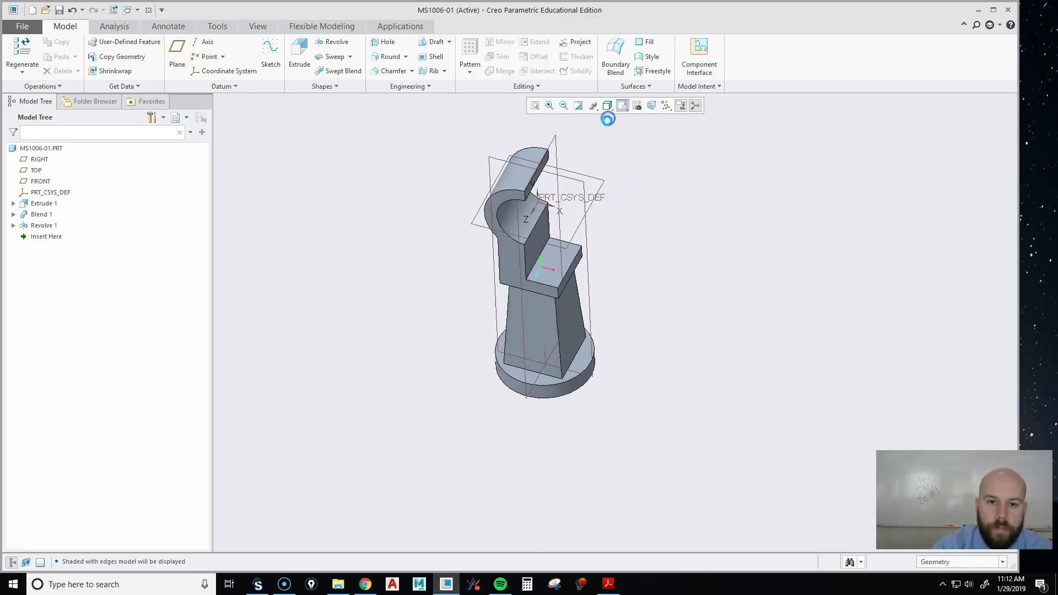
pyautogui.click(756, 264)
pyautogui.scroll(-4, 641, 254)
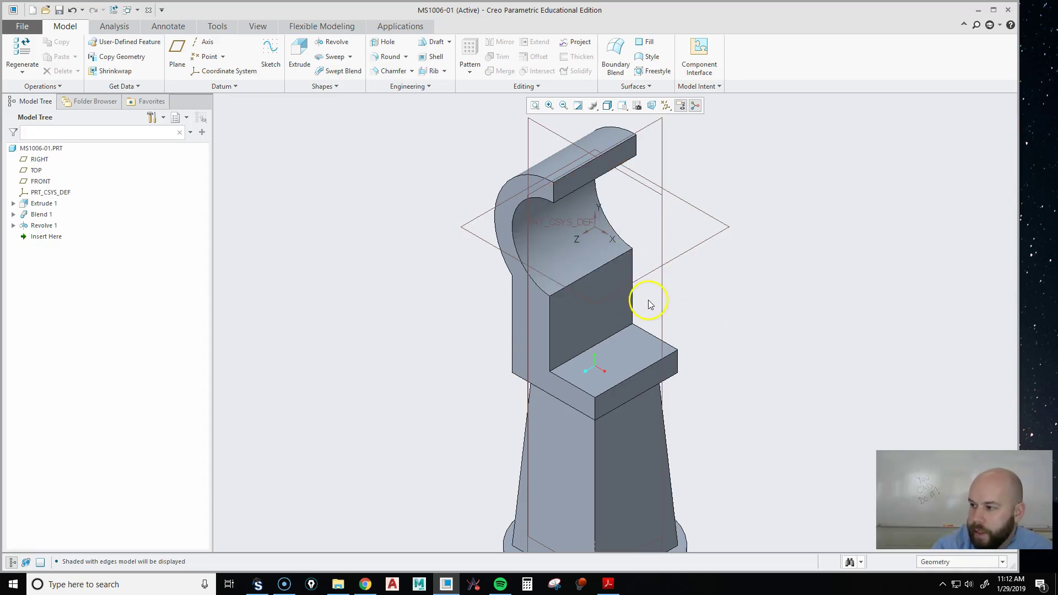
pyautogui.scroll(3, 558, 237)
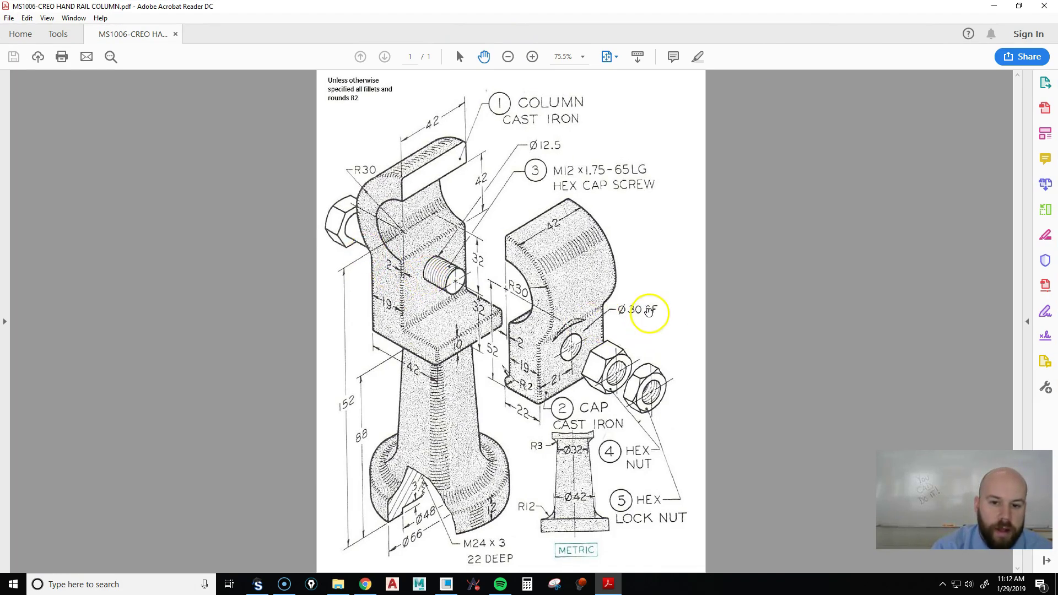
pyautogui.click(339, 212)
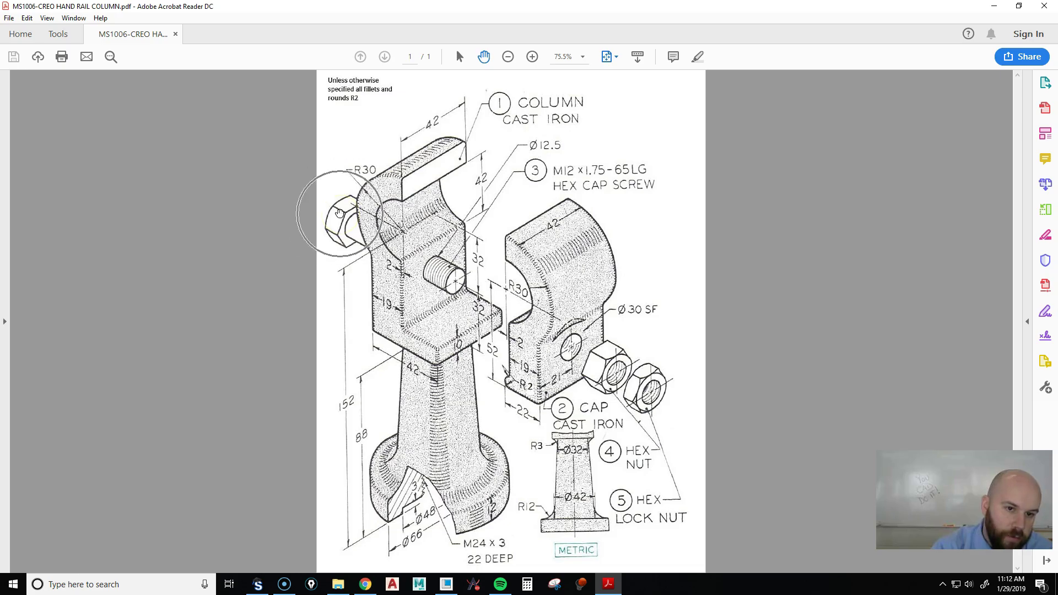
pyautogui.click(994, 5)
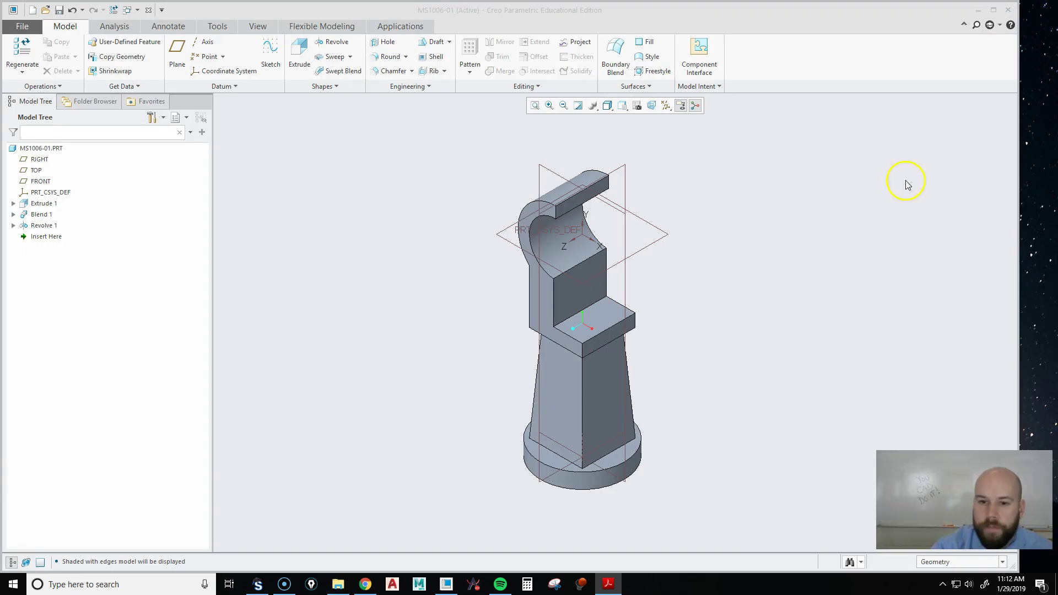
# Place a hole on the clamp block's front face, referenced to the block edge and horizontal datum plane
pyautogui.click(383, 44)
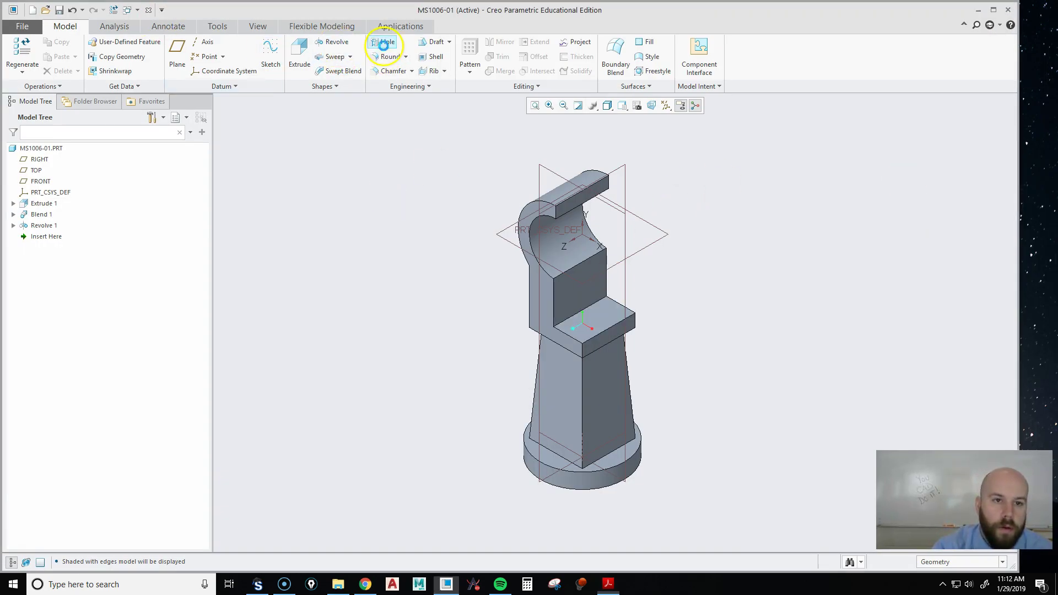
pyautogui.moveTo(507, 326); pyautogui.dragTo(653, 343, button='middle')
pyautogui.scroll(5, 594, 287)
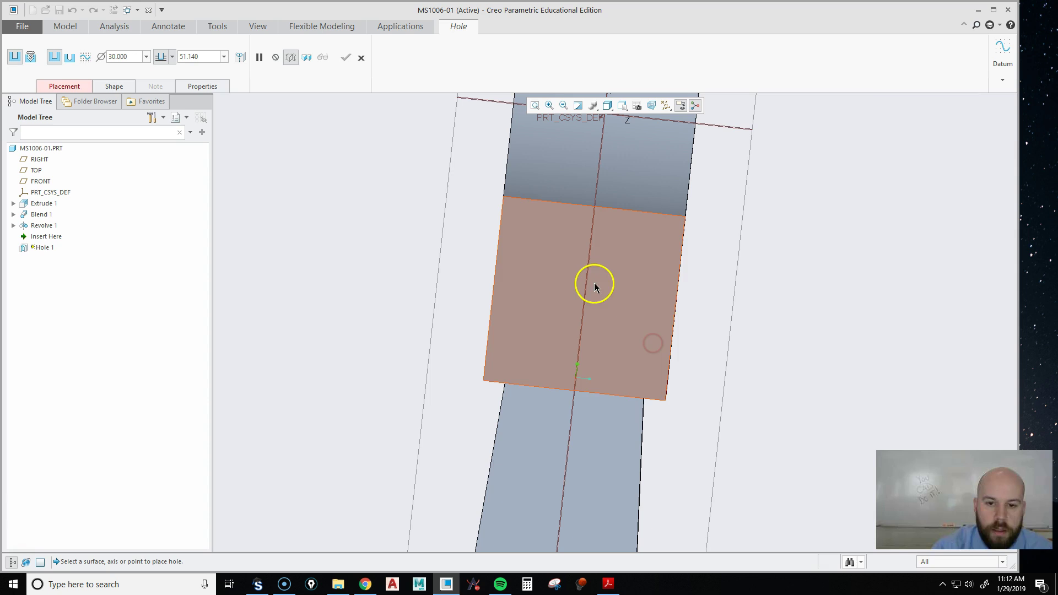
pyautogui.click(570, 286)
pyautogui.moveTo(626, 274); pyautogui.dragTo(631, 299, button='middle')
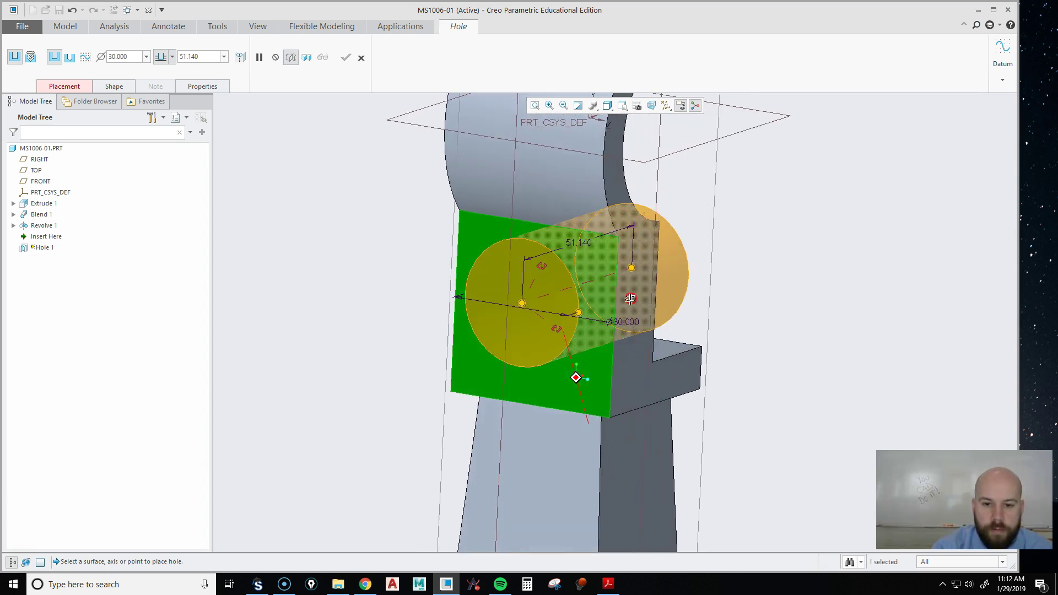
pyautogui.moveTo(574, 323); pyautogui.dragTo(558, 333)
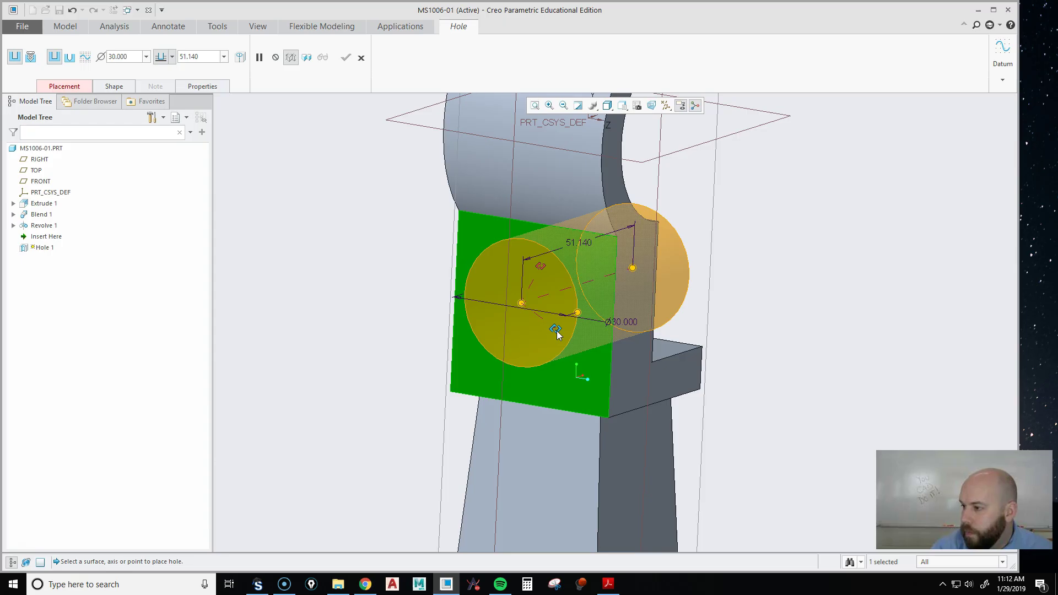
pyautogui.moveTo(573, 338); pyautogui.dragTo(633, 363)
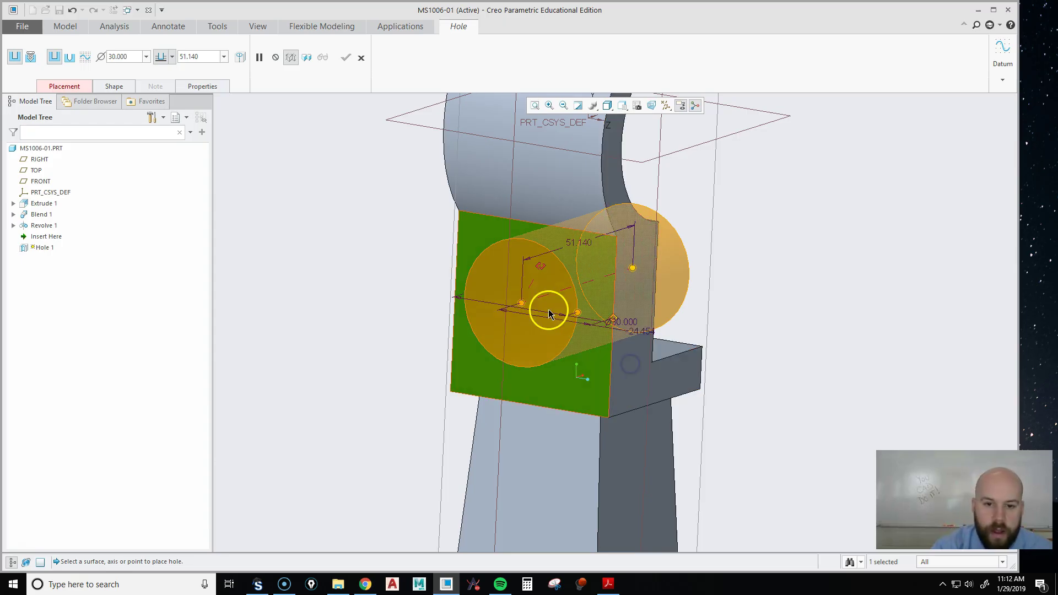
pyautogui.moveTo(546, 309)
pyautogui.mouseDown()
pyautogui.moveTo(540, 268)
pyautogui.moveTo(607, 246)
pyautogui.moveTo(638, 147)
pyautogui.moveTo(641, 168)
pyautogui.mouseUp()
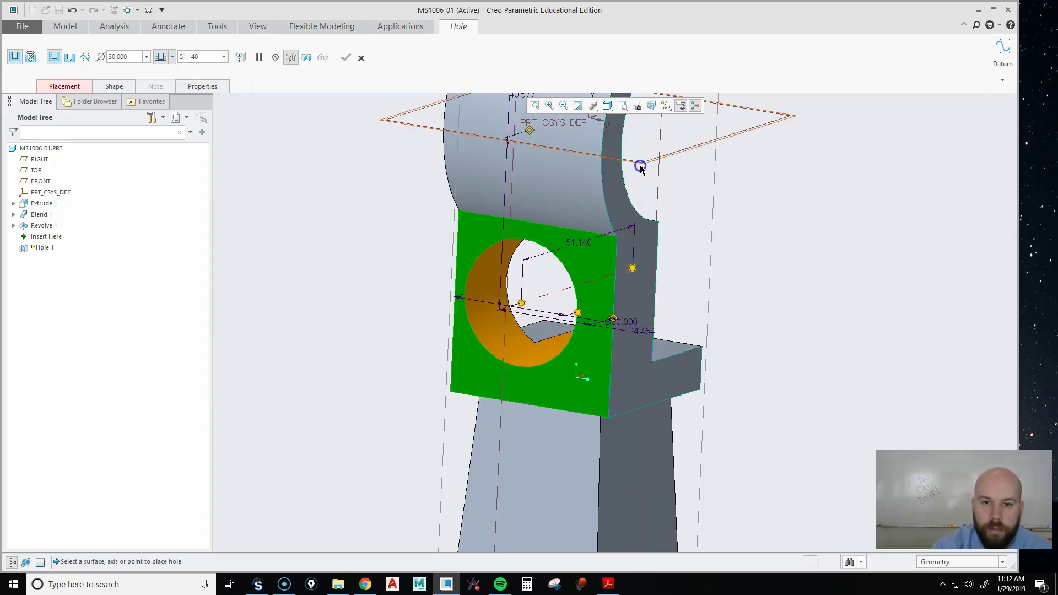
pyautogui.scroll(-2, 503, 168)
pyautogui.click(521, 152)
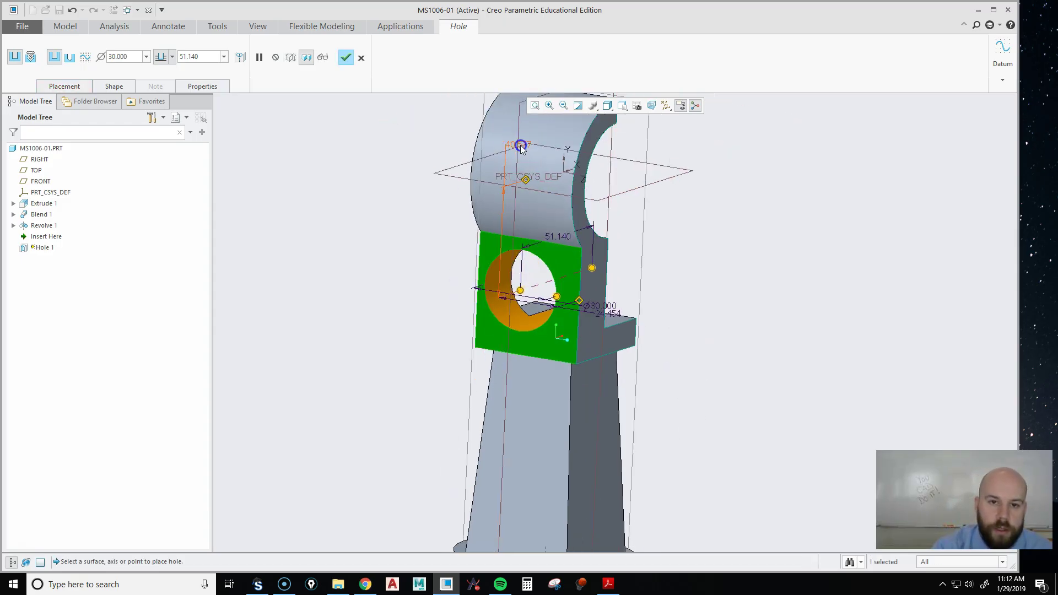
# Set the hole offsets to 32 and 21, diameter 12.5, Through All, and finish it
pyautogui.doubleClick(522, 147)
pyautogui.write('32')
pyautogui.press('Return')
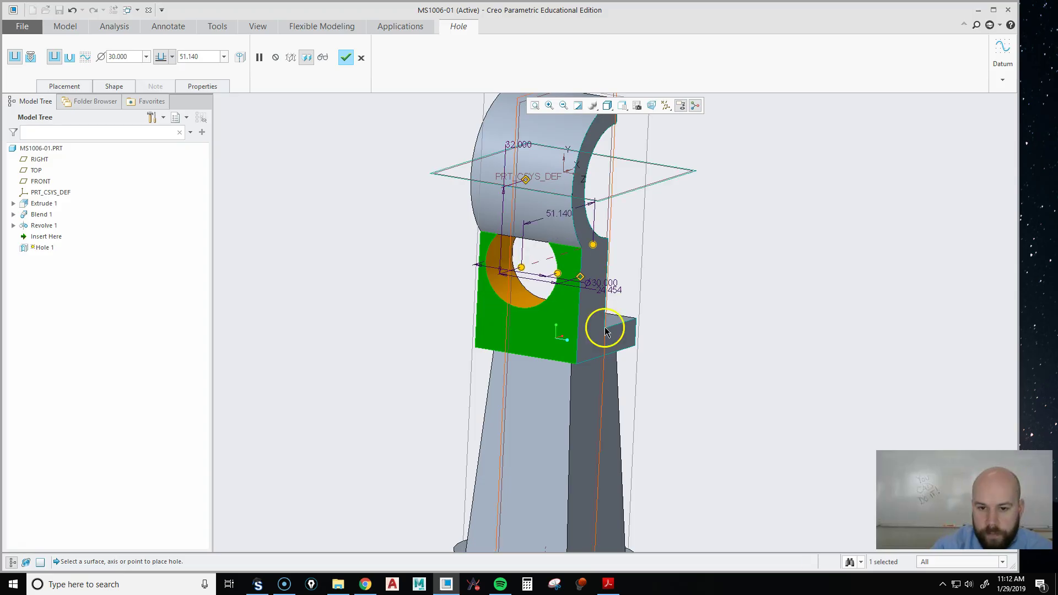
pyautogui.doubleClick(606, 288)
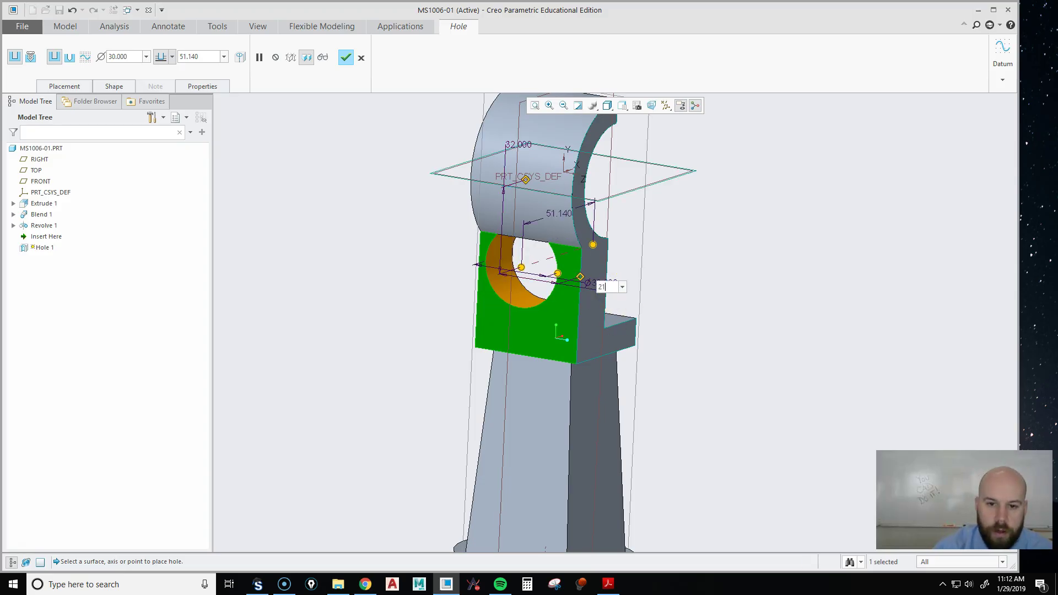
pyautogui.write('21')
pyautogui.press('Return')
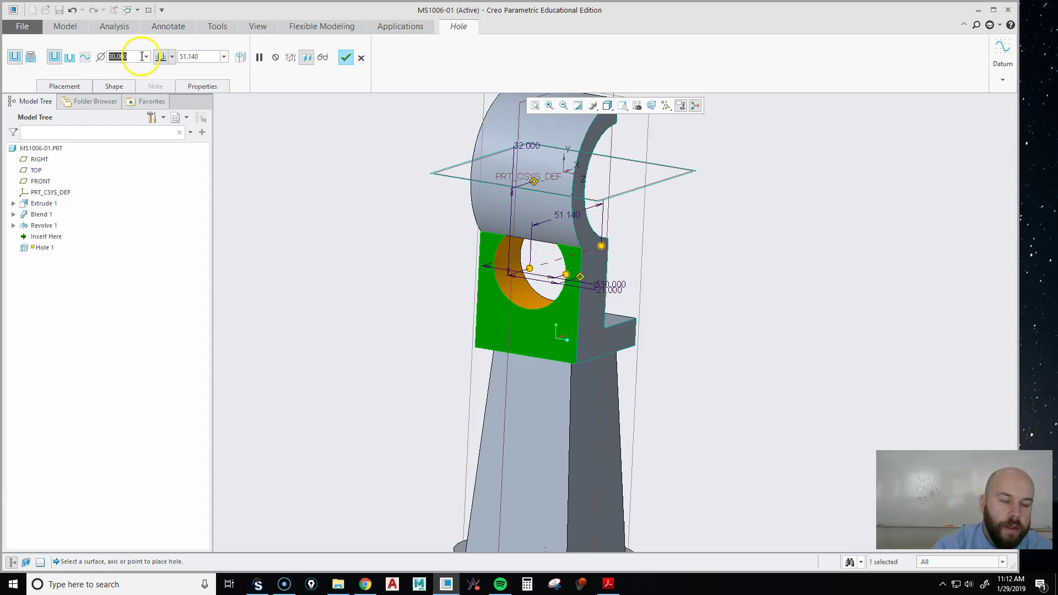
pyautogui.write('12.5')
pyautogui.press('Return')
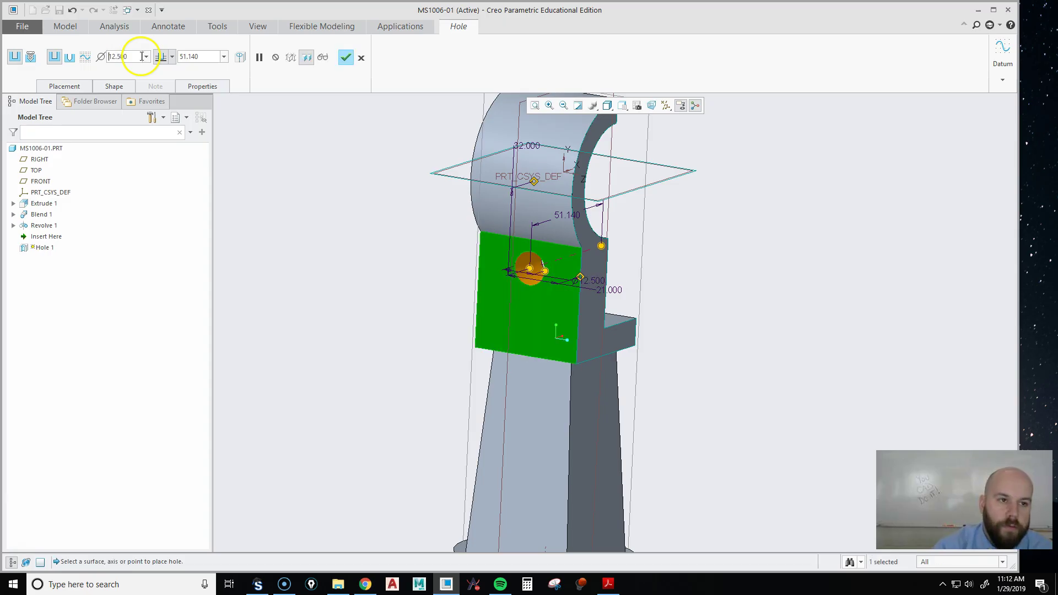
pyautogui.click(172, 57)
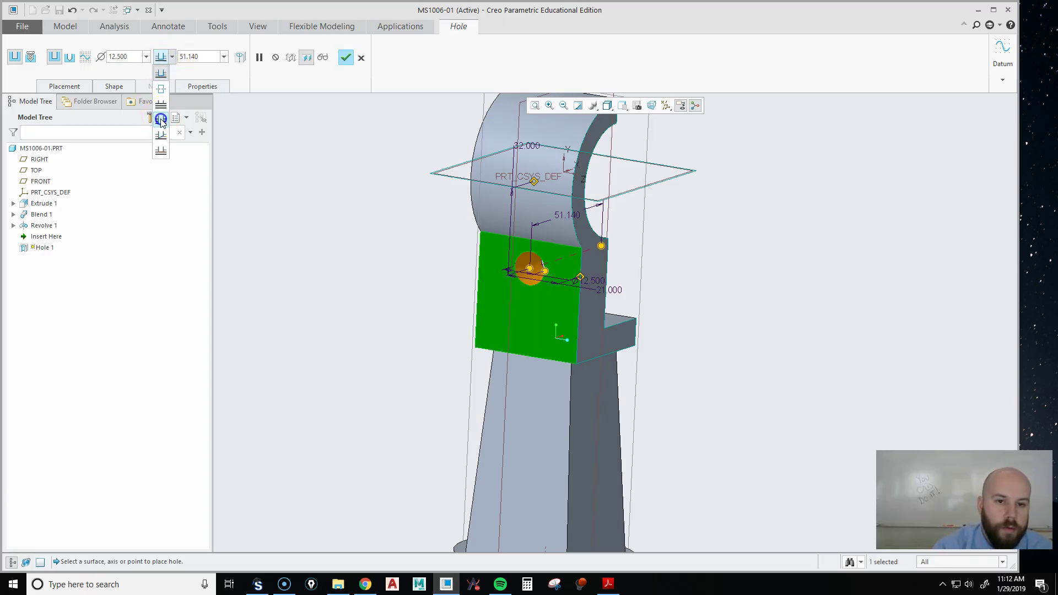
pyautogui.click(160, 120)
pyautogui.middleClick(775, 264)
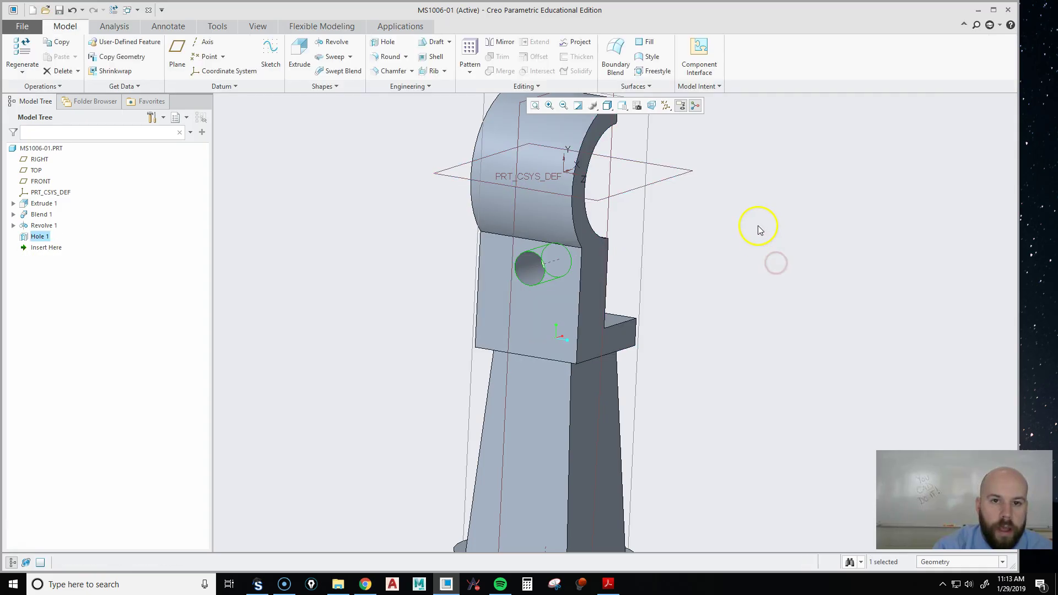
# Start a 30 mm hole coaxial with Hole 1's axis, placed on the front face
pyautogui.click(388, 42)
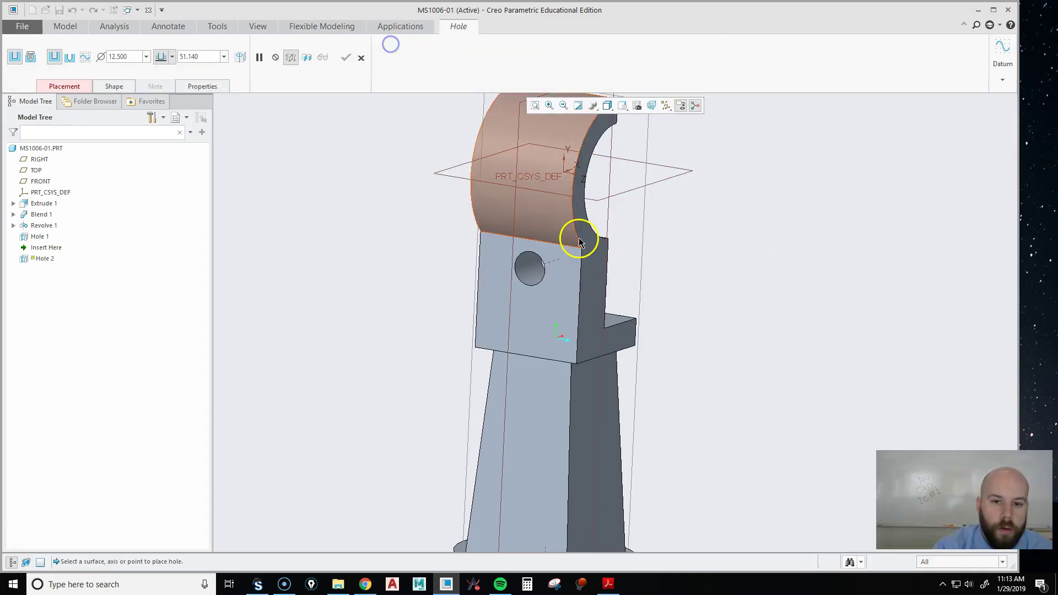
pyautogui.scroll(-4, 490, 283)
pyautogui.click(498, 299)
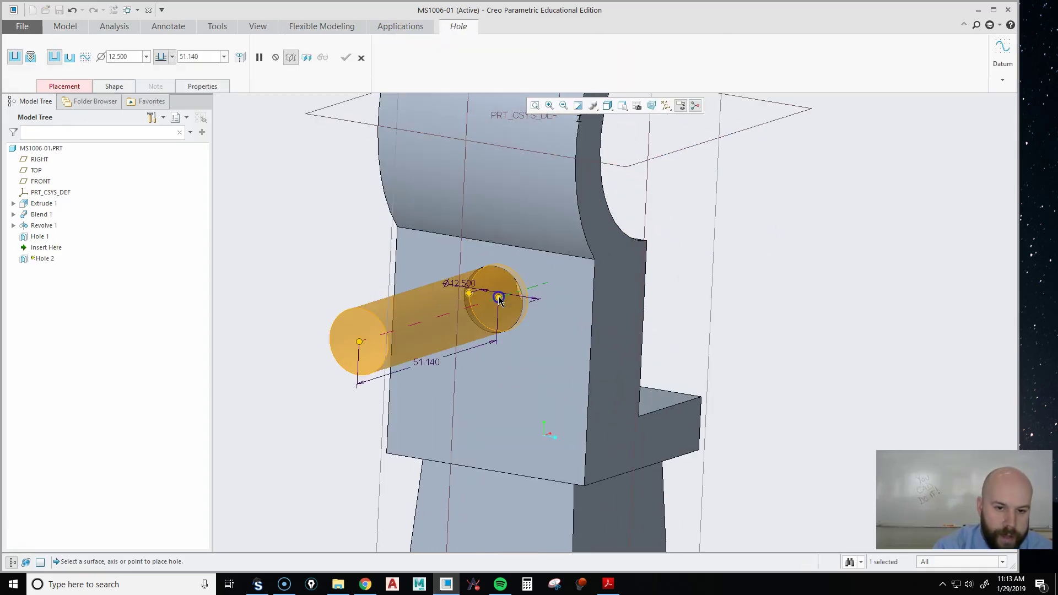
pyautogui.keyDown('ctrl'); pyautogui.click(421, 258); pyautogui.keyUp('ctrl')
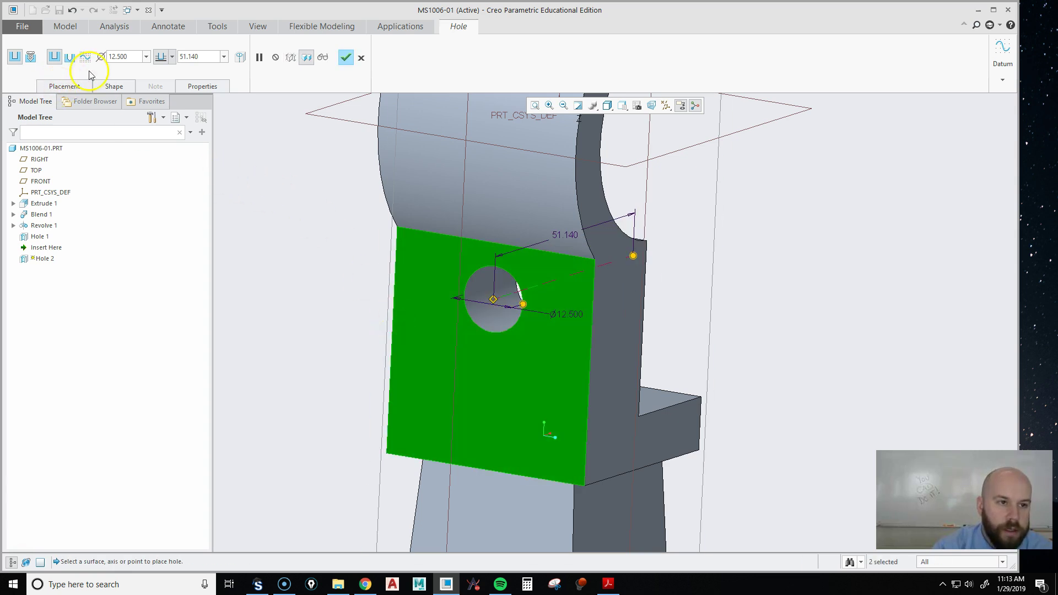
pyautogui.write('30')
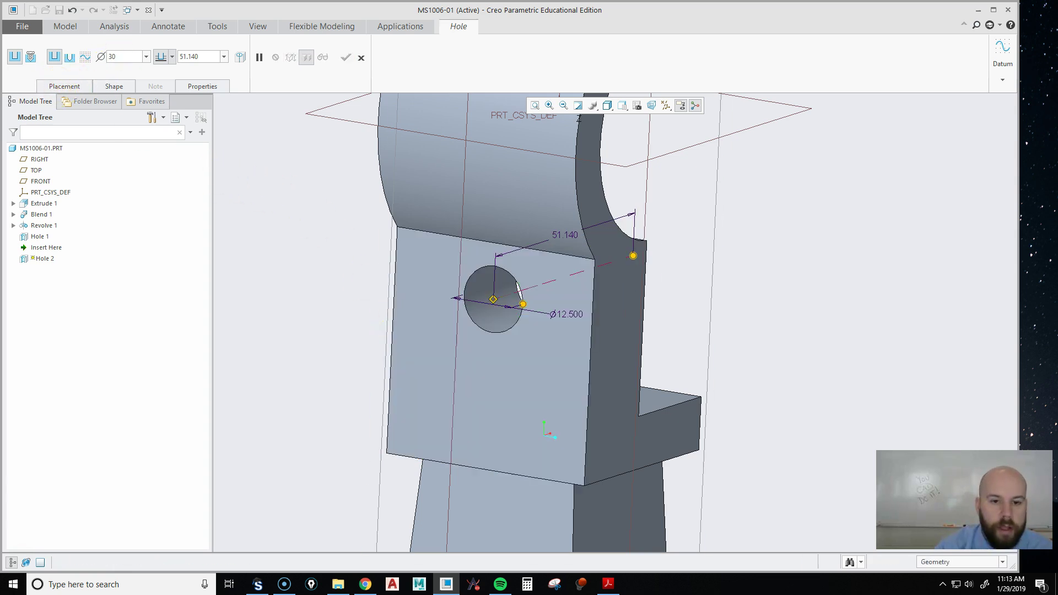
pyautogui.press('Return')
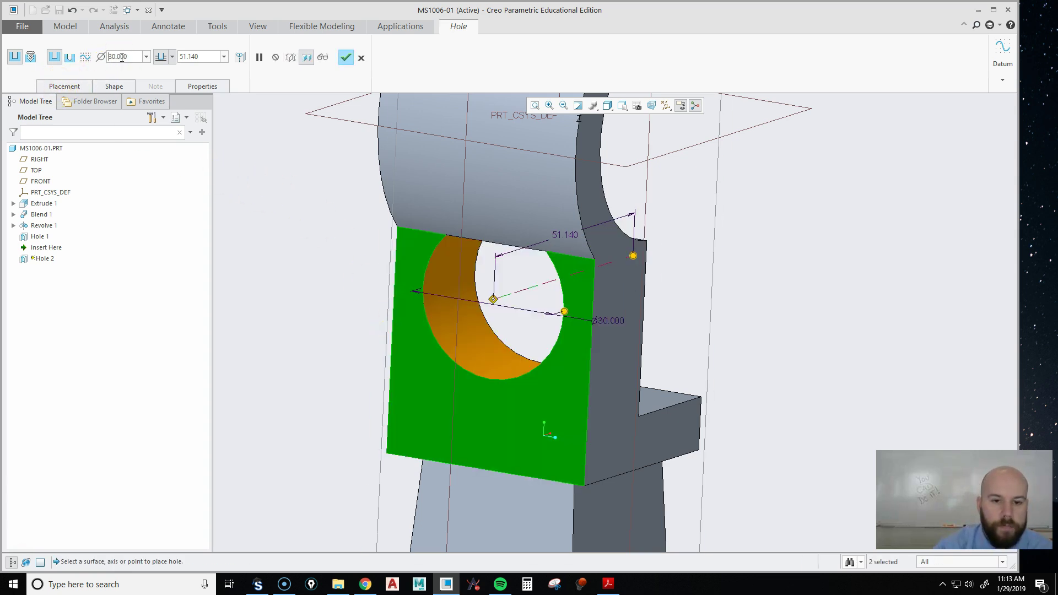
# Flip the hole direction and set its depth to Through All
pyautogui.click(65, 87)
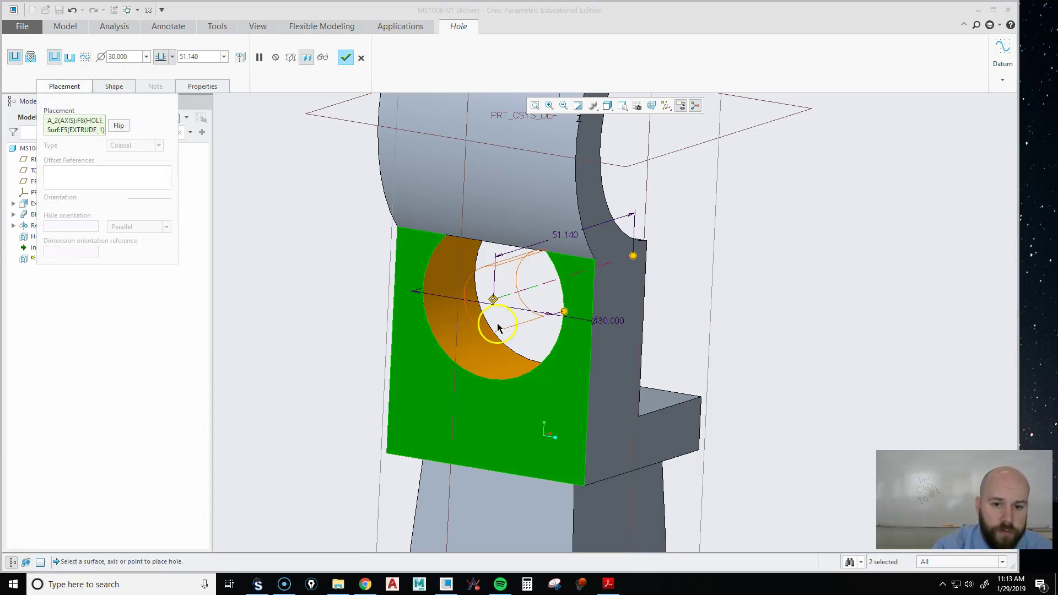
pyautogui.click(759, 281)
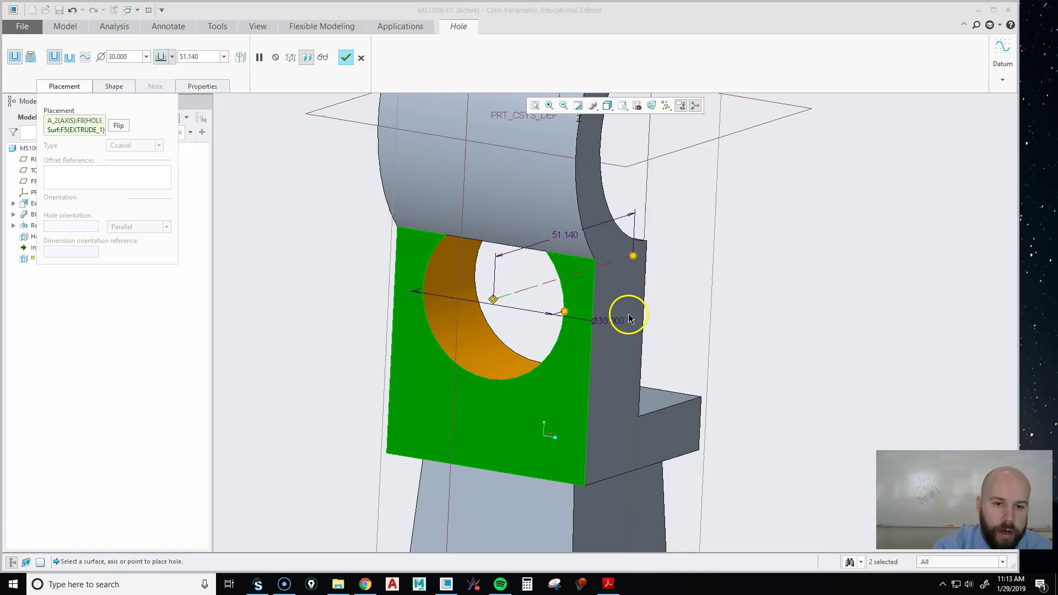
pyautogui.click(261, 367)
pyautogui.click(119, 126)
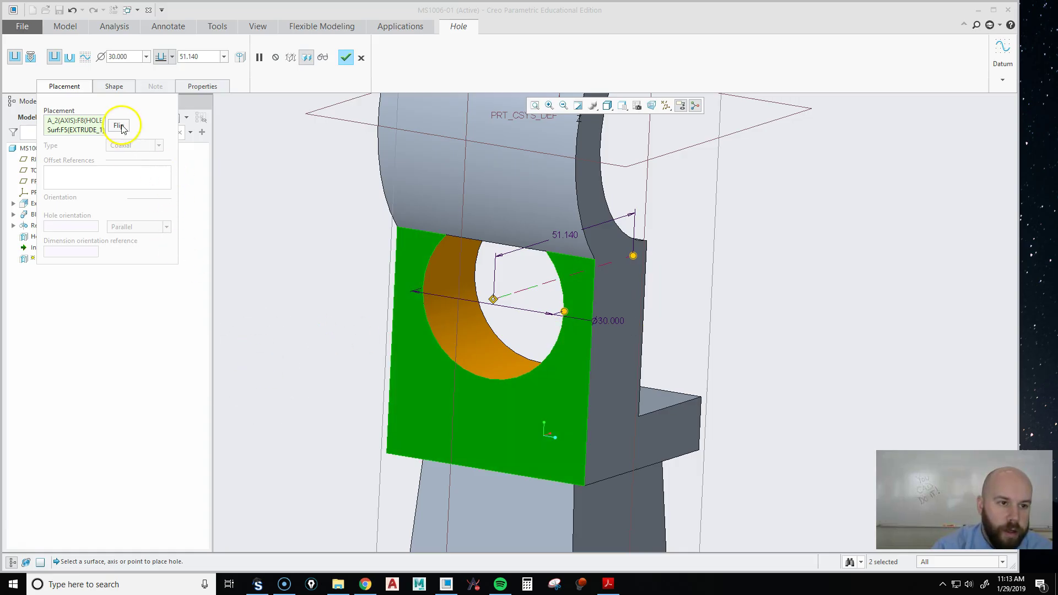
pyautogui.moveTo(495, 299); pyautogui.dragTo(484, 184, button='middle')
pyautogui.moveTo(569, 200); pyautogui.dragTo(529, 408, button='middle')
pyautogui.click(172, 57)
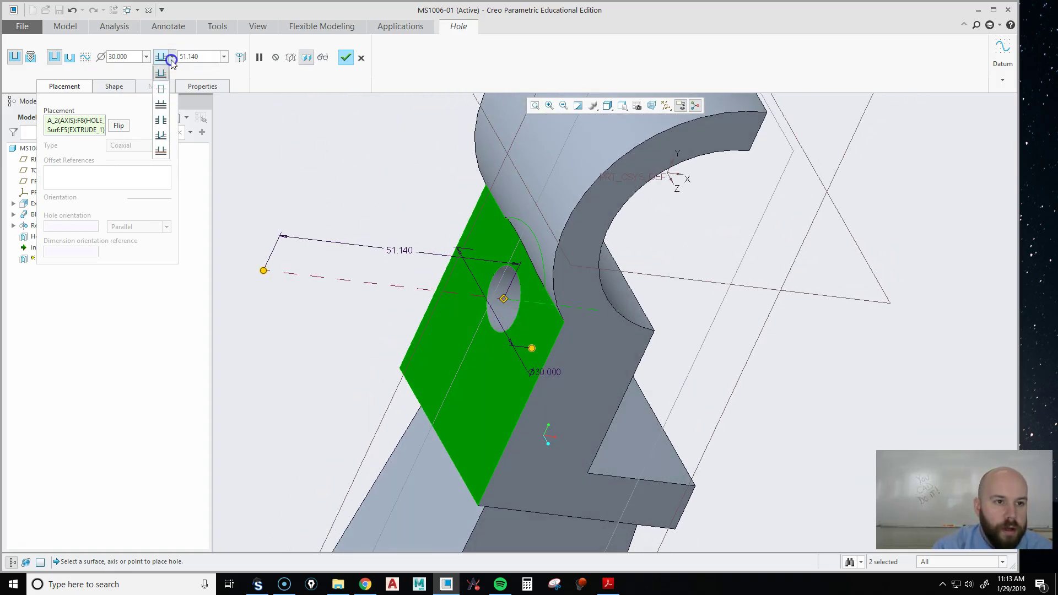
pyautogui.click(162, 120)
# Finish Hole 2, inspect it in standard orientation, and bring the hand-rail column PDF up full screen
pyautogui.middleClick(847, 316)
pyautogui.hotkey('ctrl', 'd')
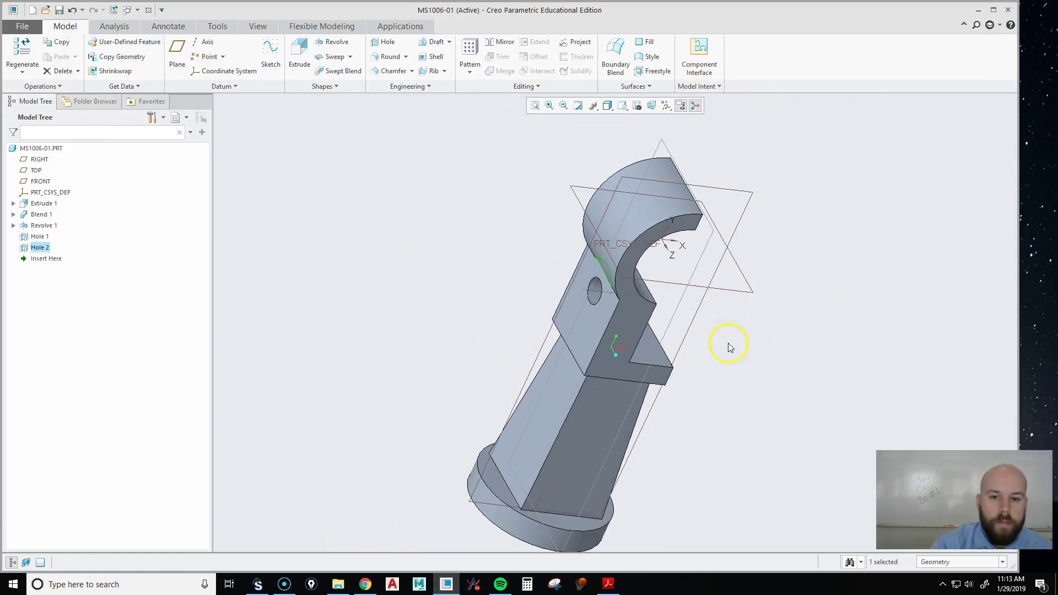
pyautogui.moveTo(763, 401); pyautogui.dragTo(757, 331, button='middle')
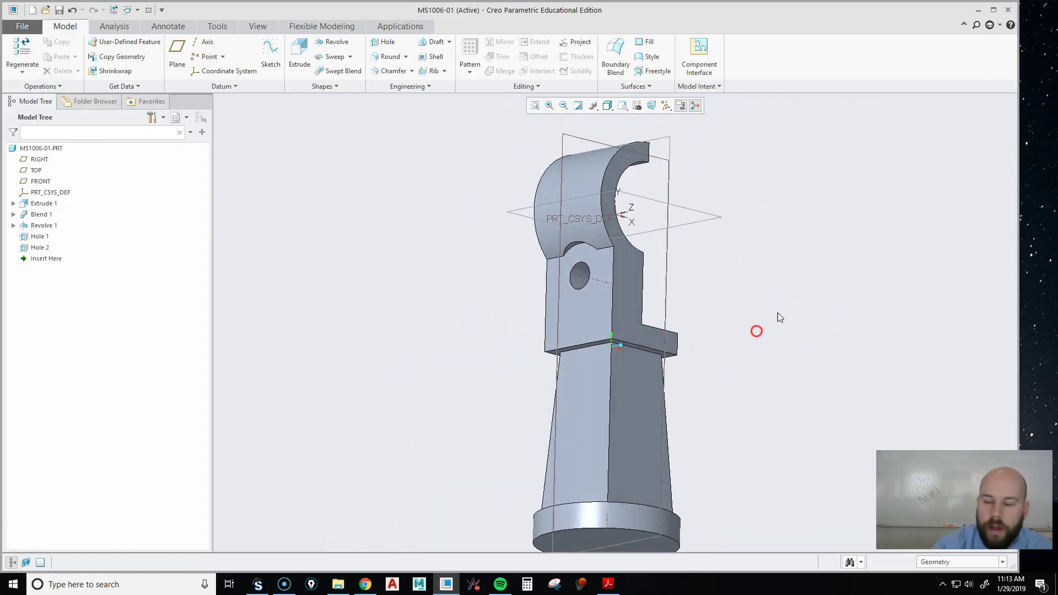
pyautogui.hotkey('alt', 'Tab')
pyautogui.moveTo(758, 292); pyautogui.dragTo(461, 17)
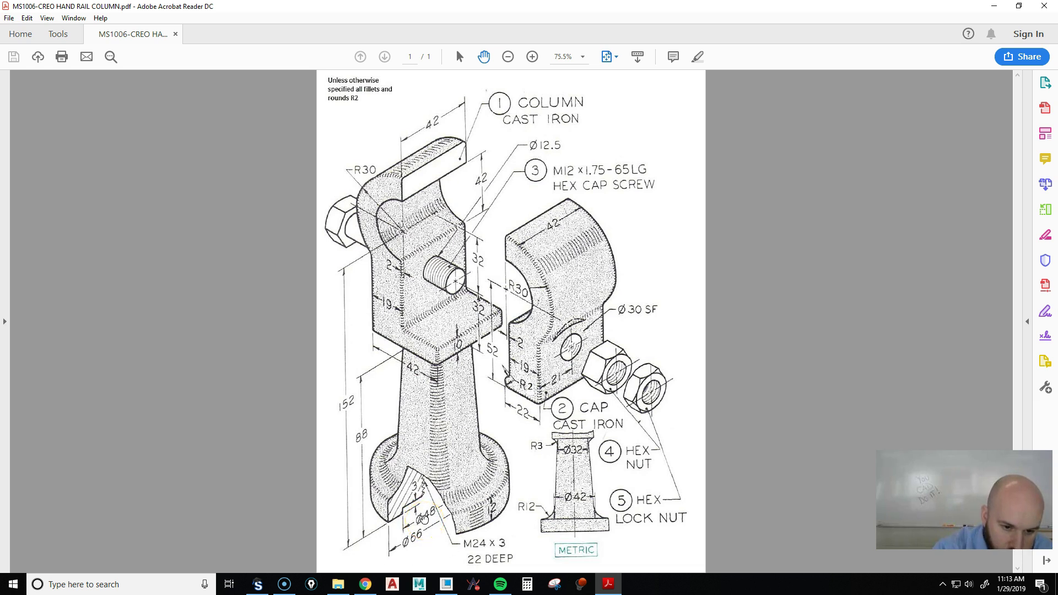
# Minimize the drawing and open Revolve 1's section sketch via Edit Definition
pyautogui.click(994, 6)
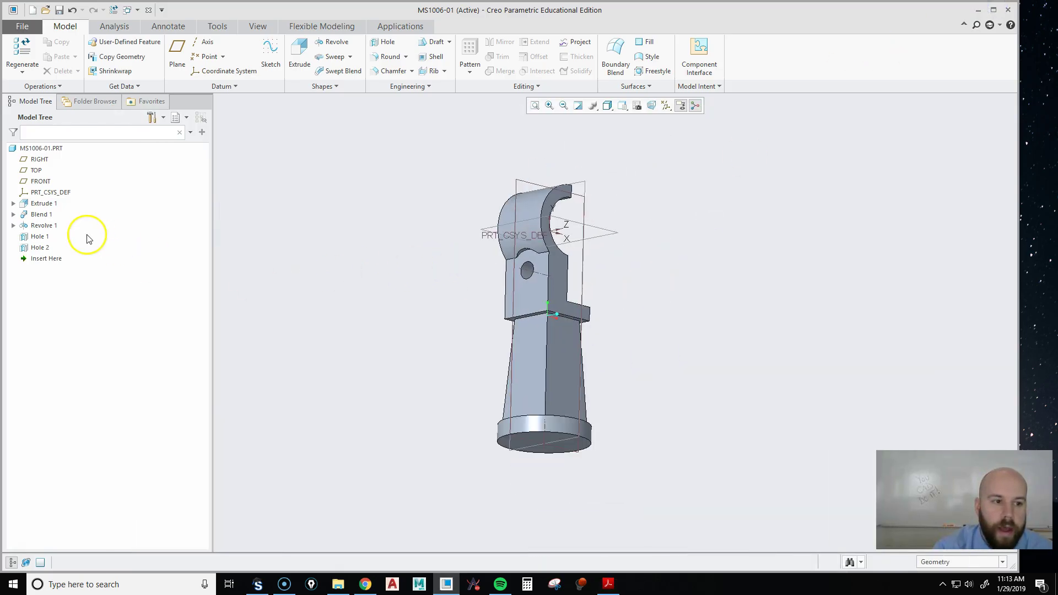
pyautogui.click(42, 226)
pyautogui.rightClick(41, 227)
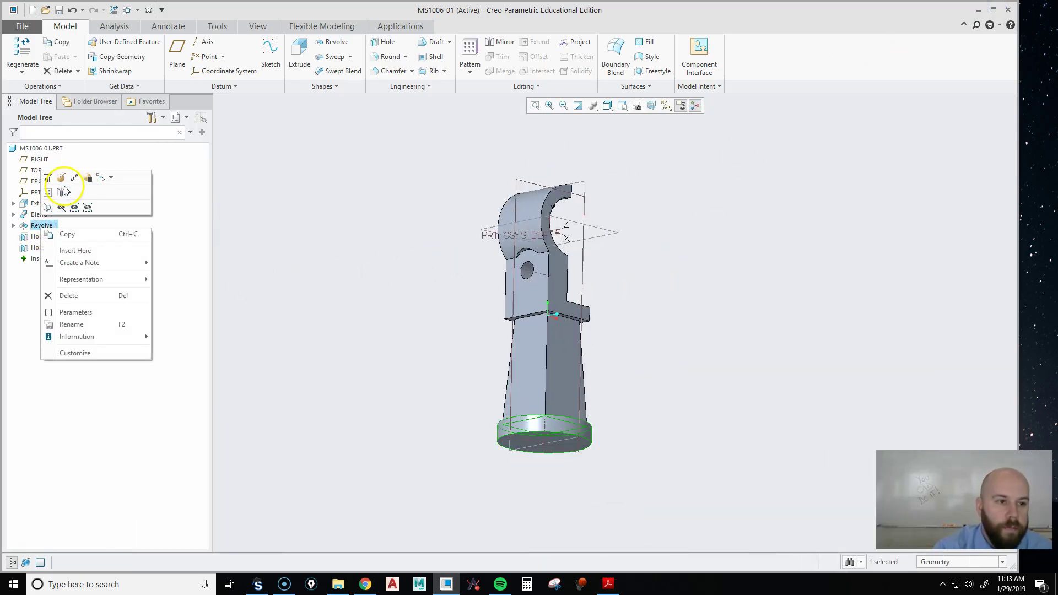
pyautogui.click(71, 178)
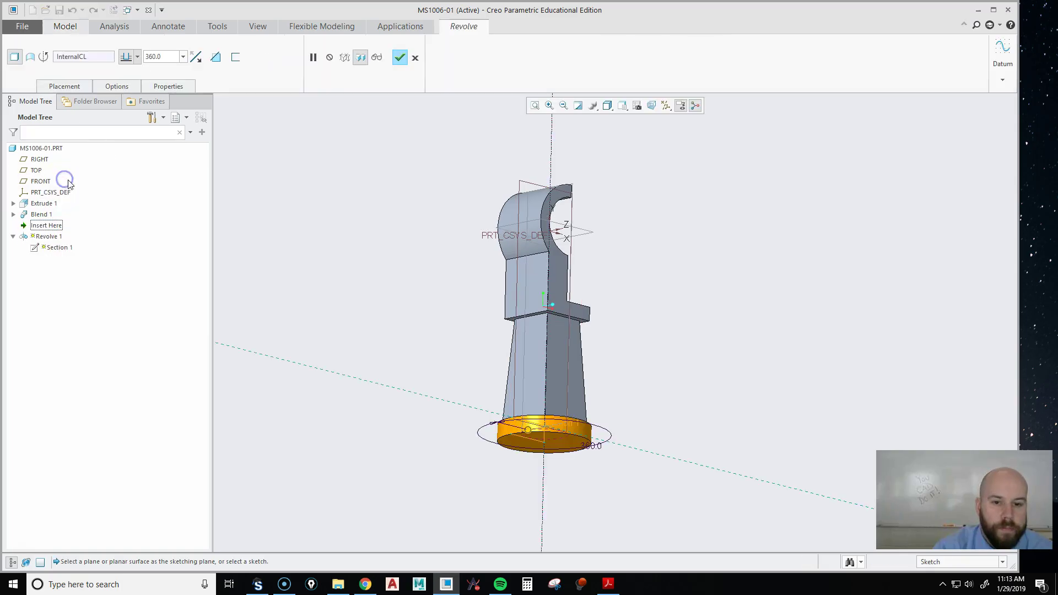
pyautogui.click(65, 87)
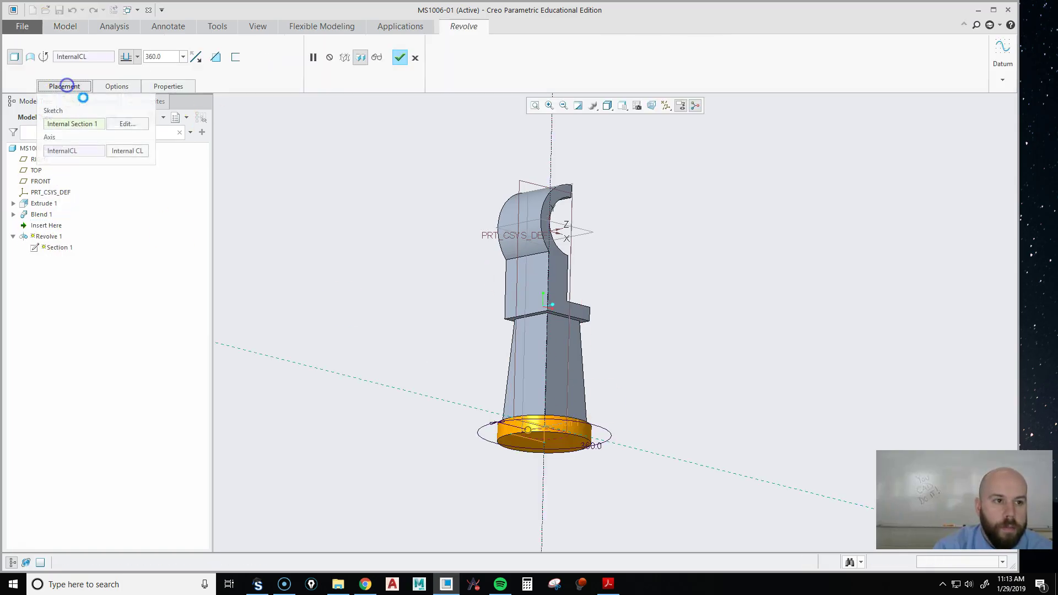
pyautogui.click(132, 125)
# Draw a step line along the base's underside and trim away the leftover segments
pyautogui.scroll(-5, 625, 358)
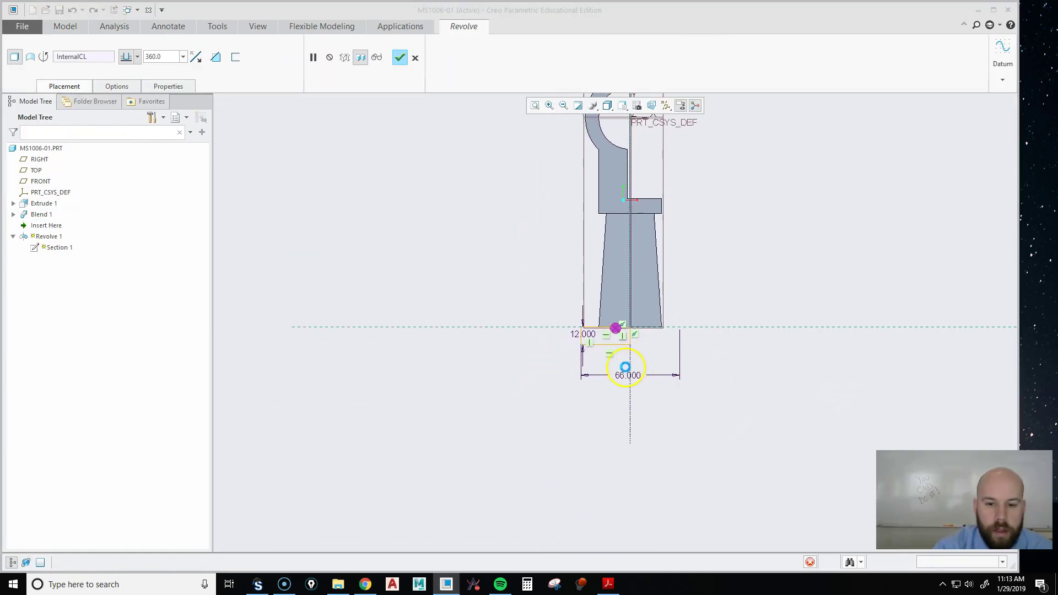
pyautogui.scroll(-3, 638, 318)
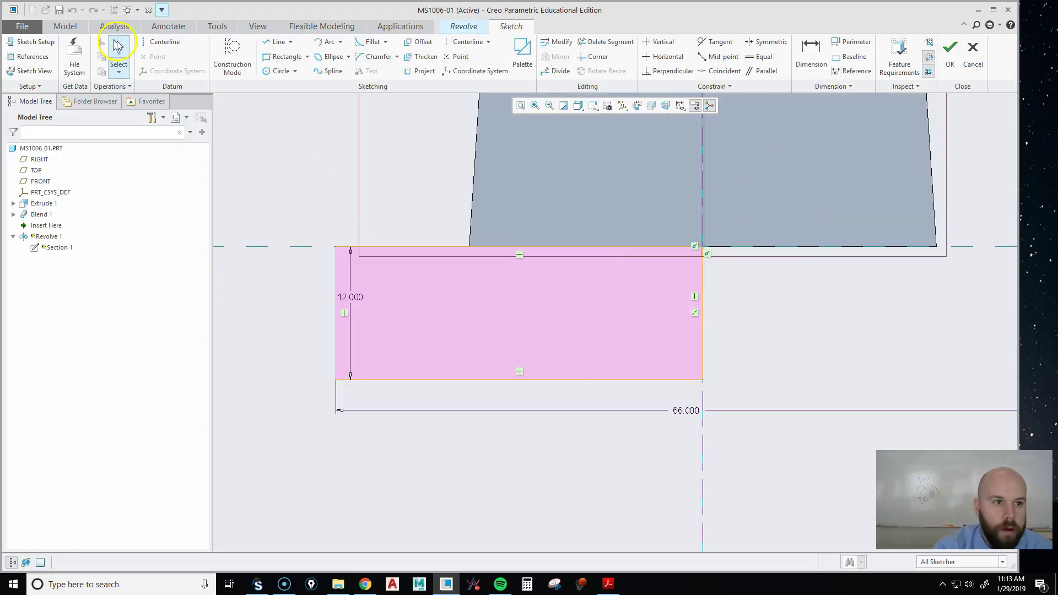
pyautogui.click(275, 42)
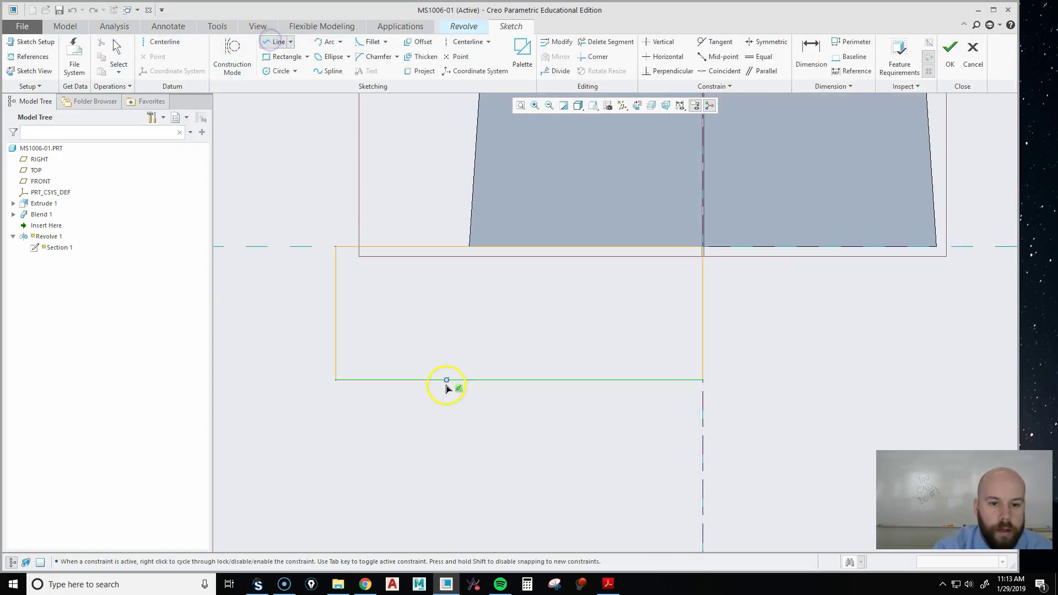
pyautogui.click(446, 385)
pyautogui.click(446, 351)
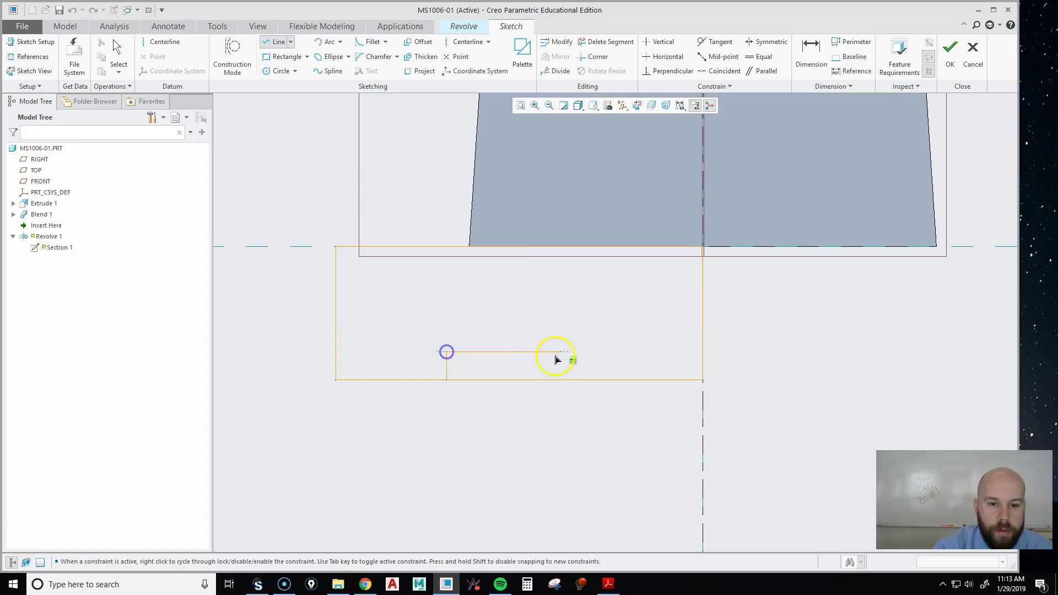
pyautogui.click(703, 351)
pyautogui.middleClick(817, 344)
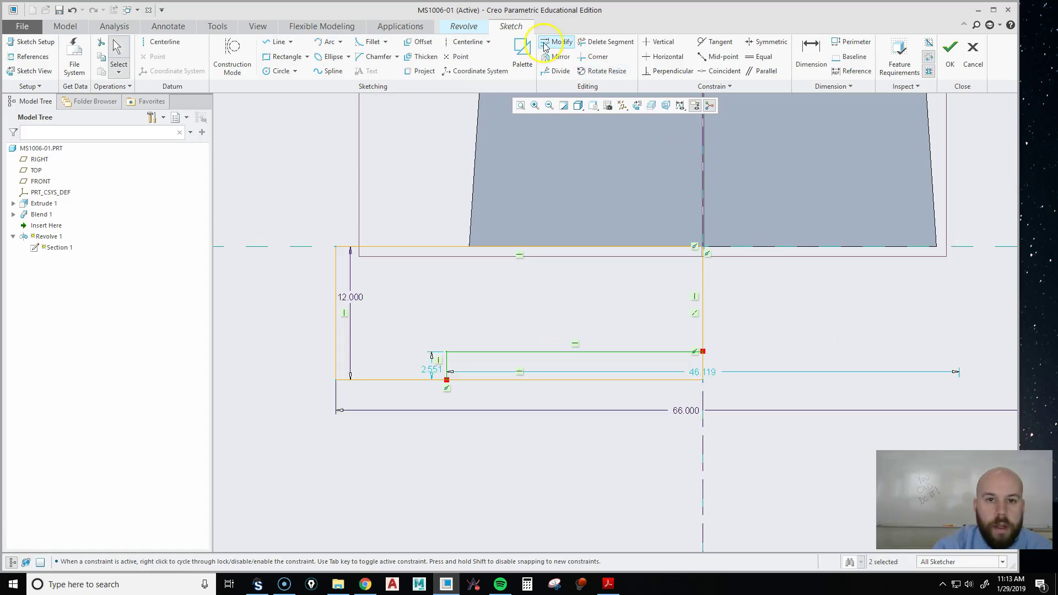
pyautogui.click(608, 42)
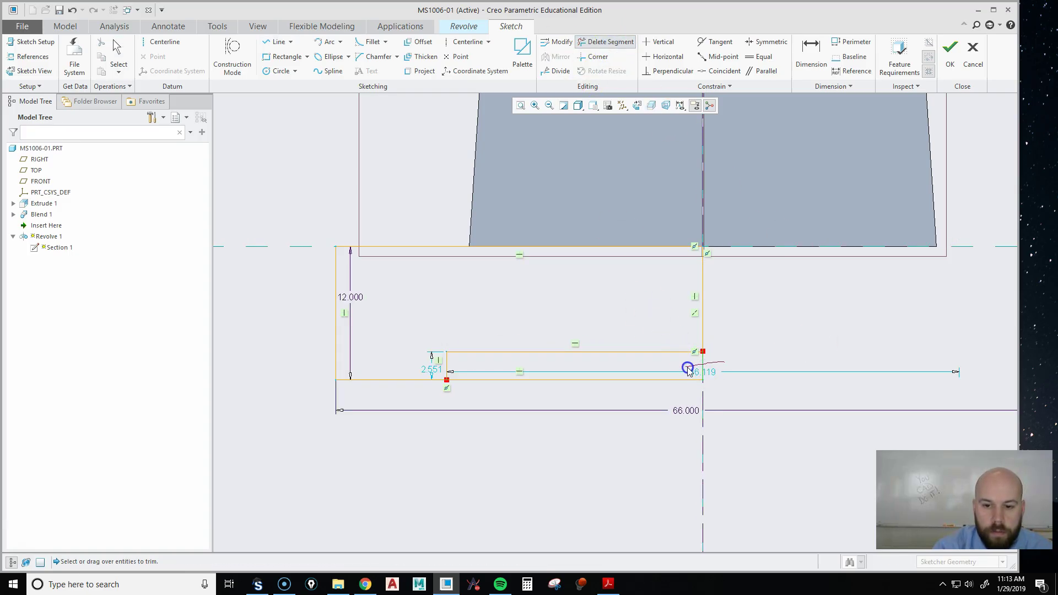
pyautogui.moveTo(688, 370); pyautogui.dragTo(638, 394)
pyautogui.middleClick(772, 337)
# Dimension the recess 48 wide and 3 deep, then accept the sketch
pyautogui.scroll(1, 435, 384)
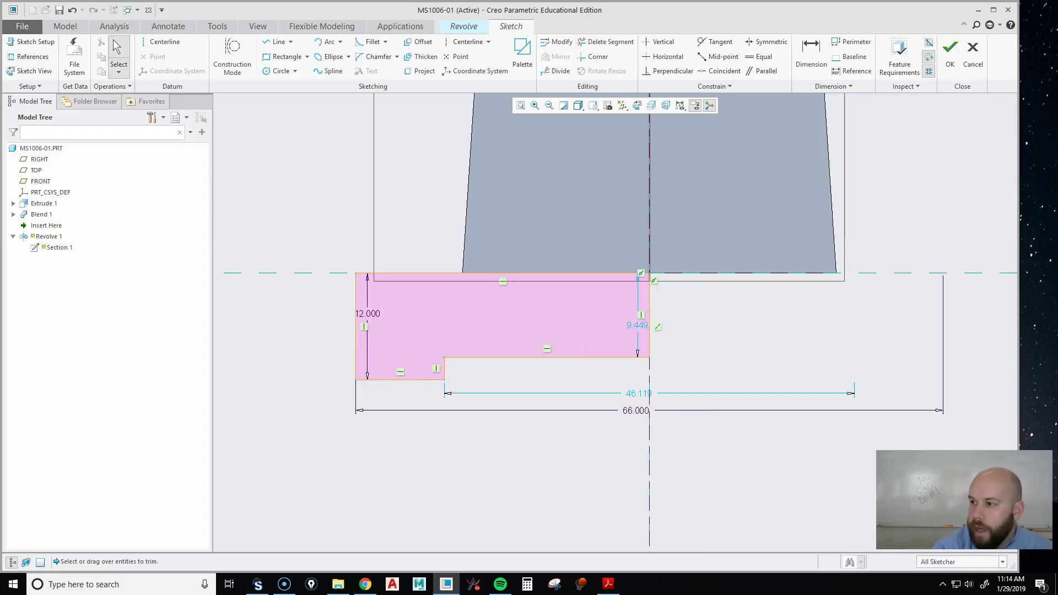
pyautogui.click(608, 584)
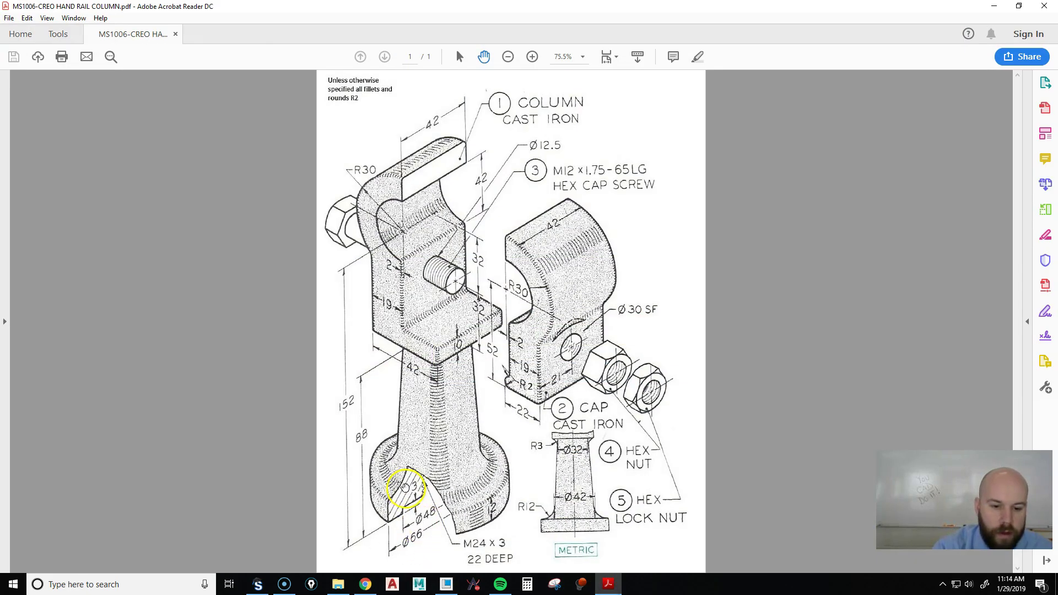
pyautogui.press('super+Down')
pyautogui.press('super+Down')
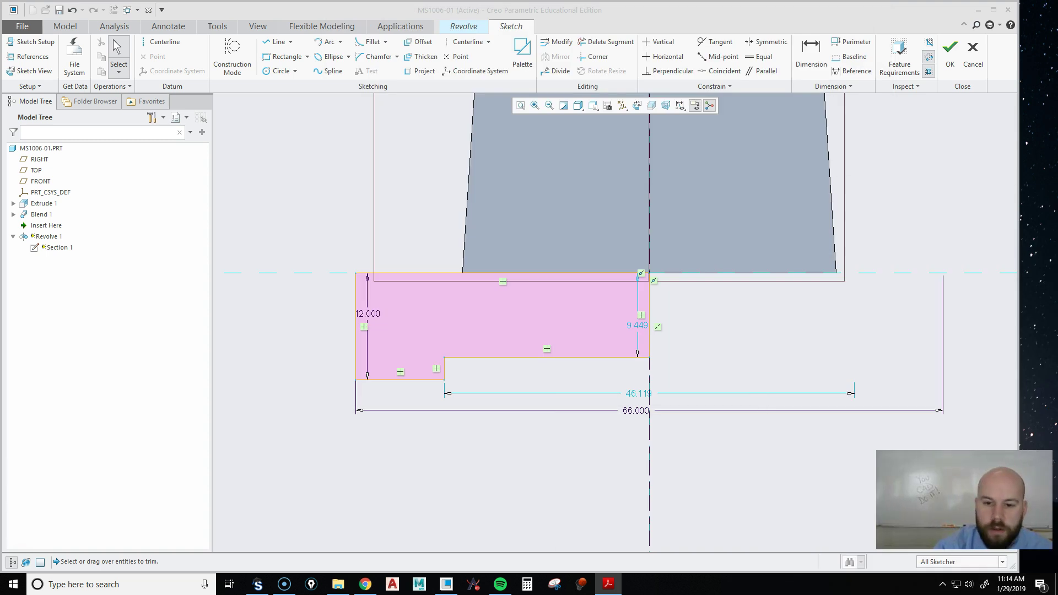
pyautogui.doubleClick(638, 394)
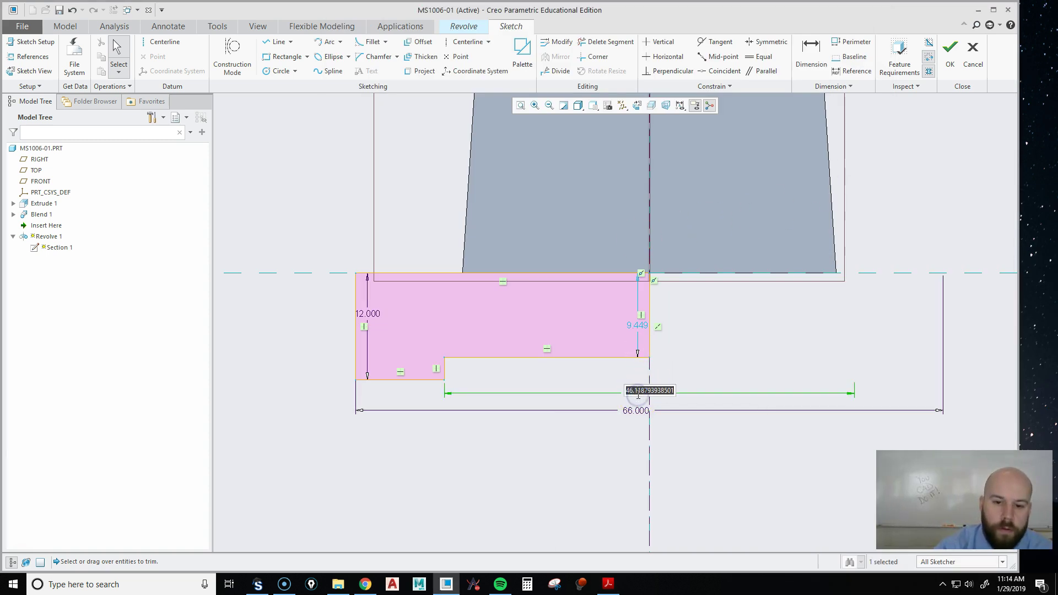
pyautogui.write('48')
pyautogui.press('Return')
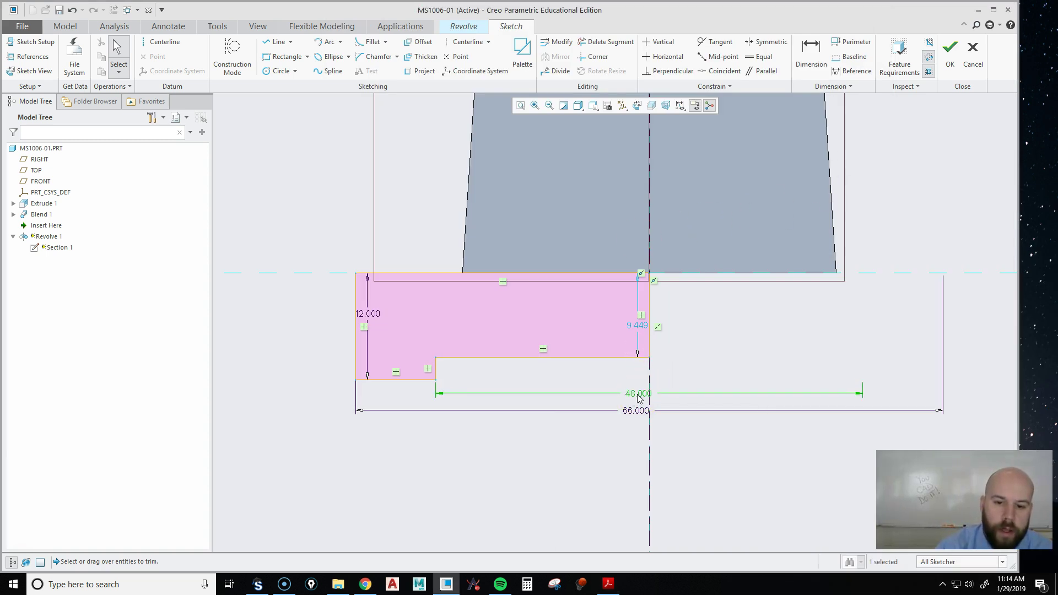
pyautogui.click(806, 55)
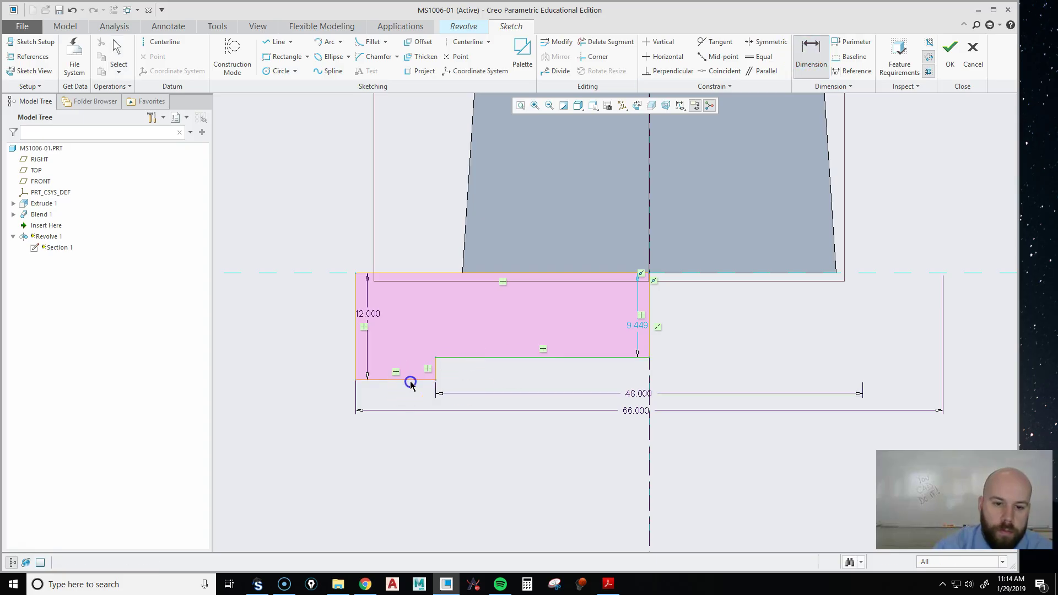
pyautogui.middleClick(697, 369)
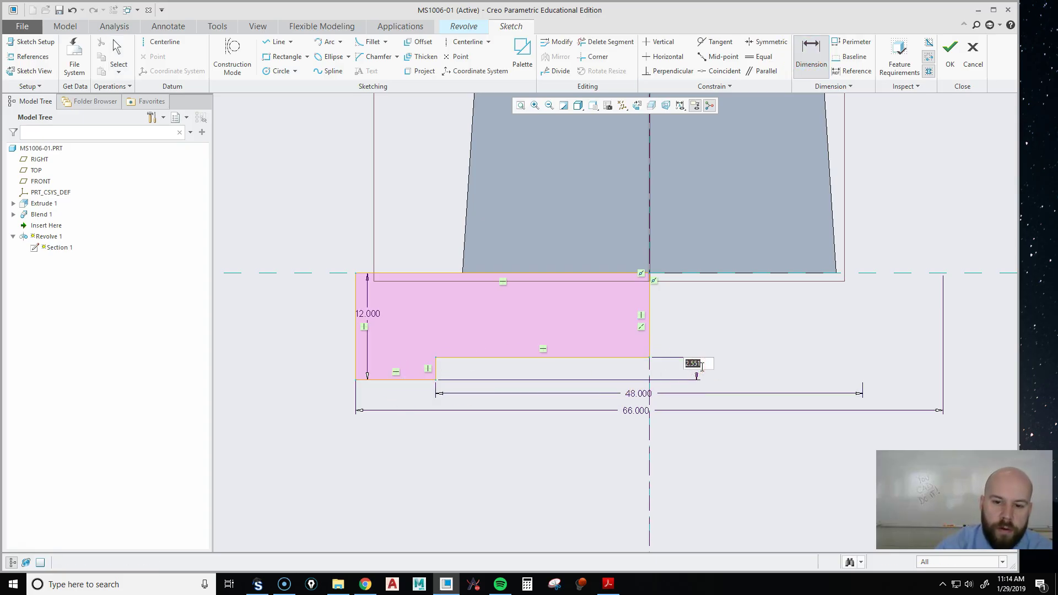
pyautogui.write('3')
pyautogui.press('Return')
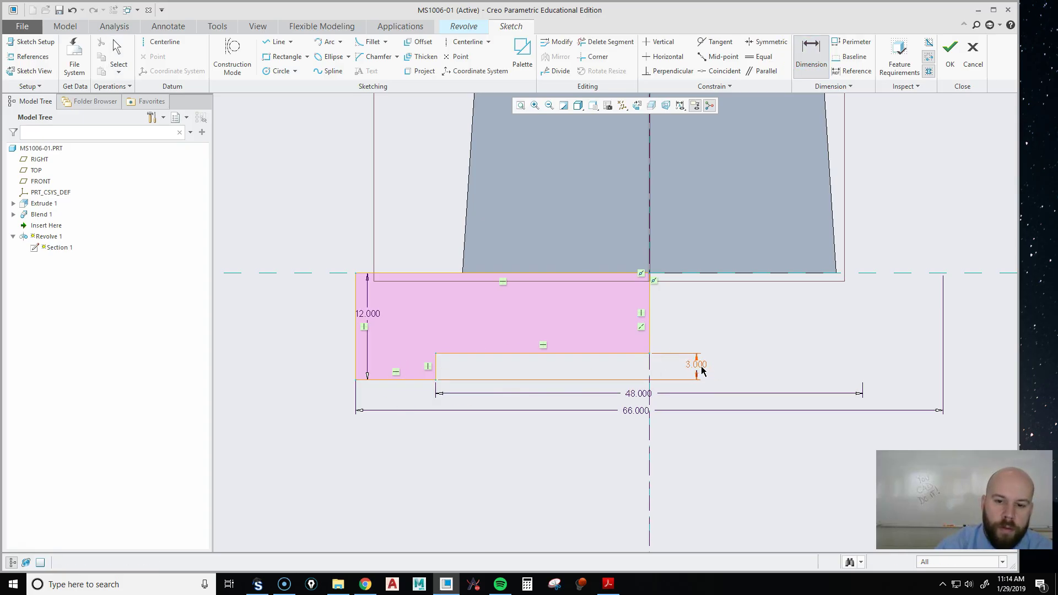
pyautogui.click(948, 60)
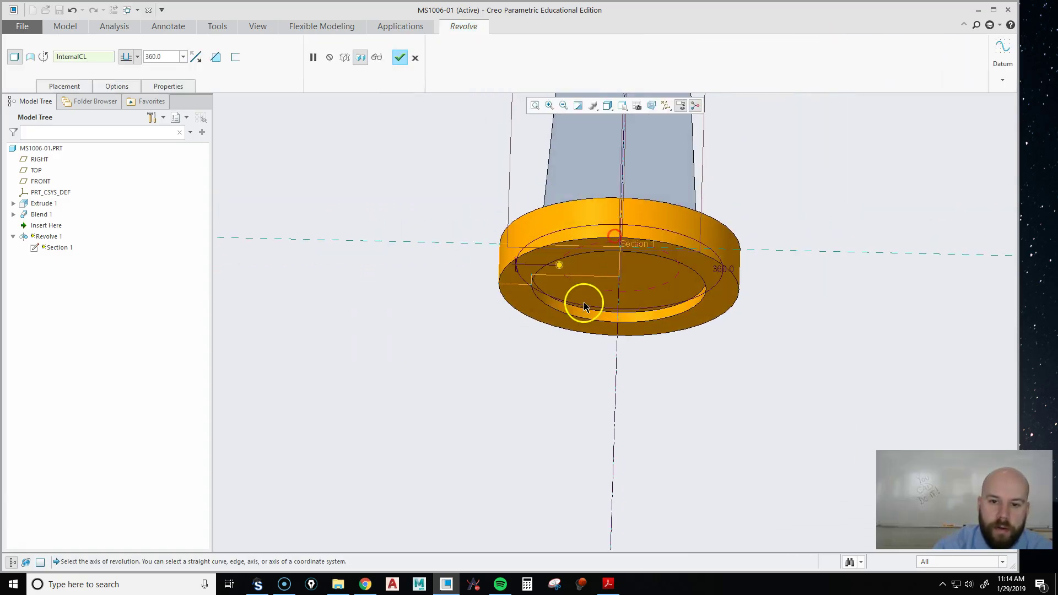
# Finish redefining Revolve 1, check the drawing, then deselect and zoom onto the base
pyautogui.middleClick(584, 307)
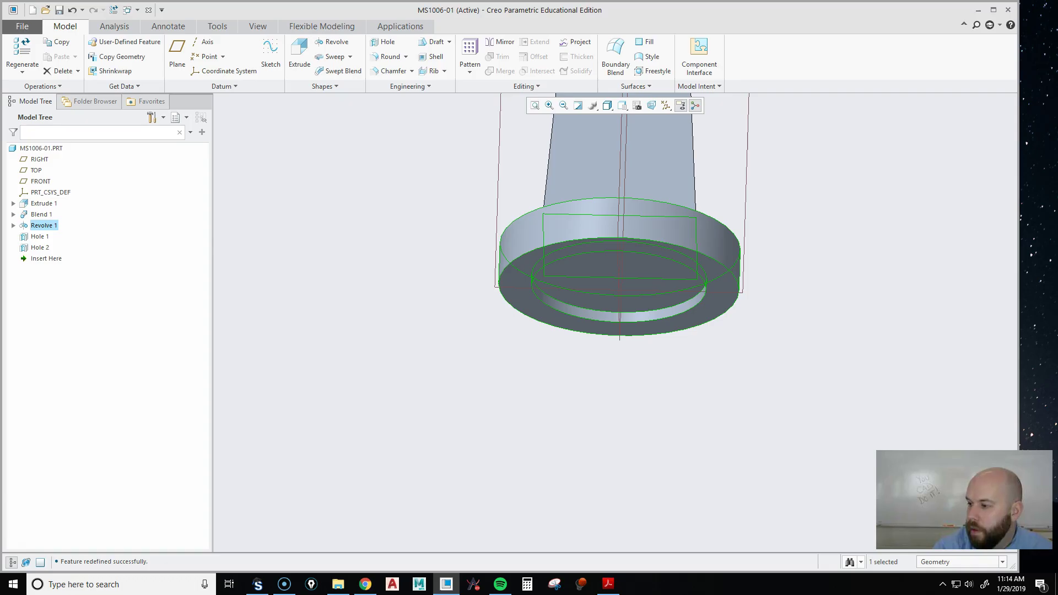
pyautogui.hotkey('alt', 'Tab')
pyautogui.press('super+Up')
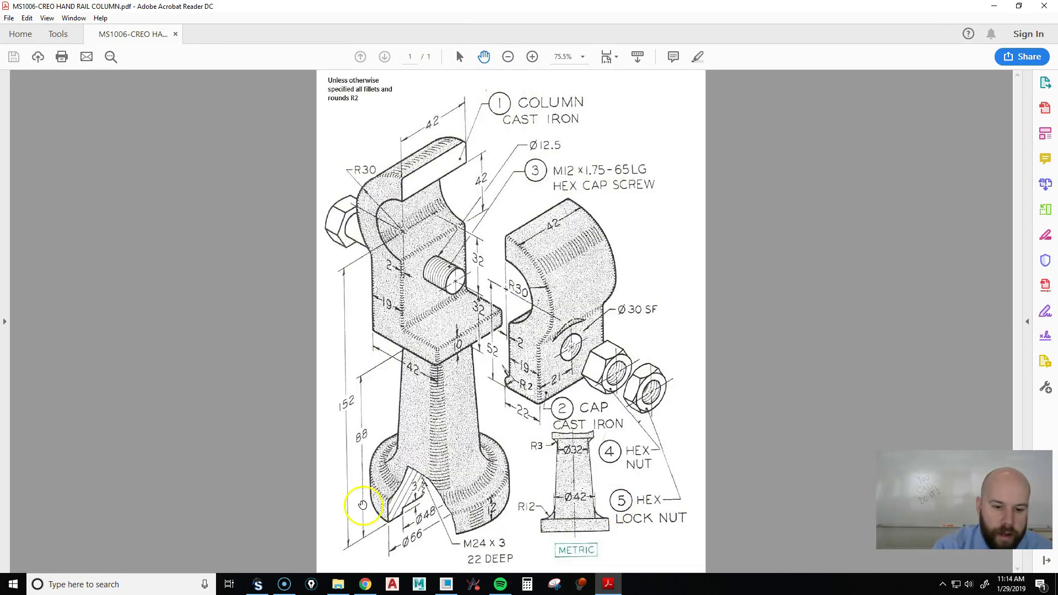
pyautogui.click(487, 550)
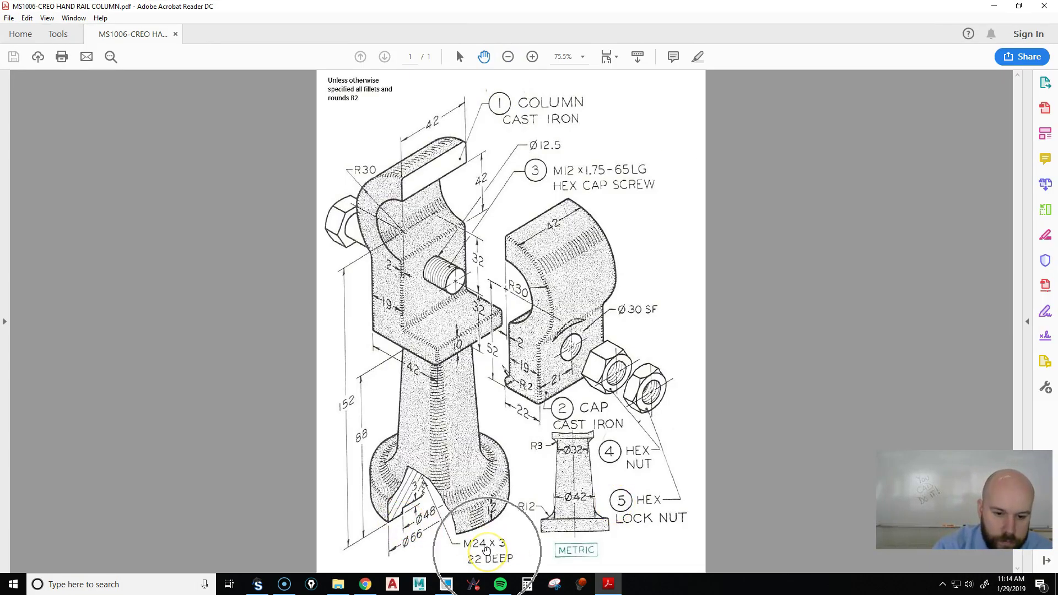
pyautogui.click(488, 510)
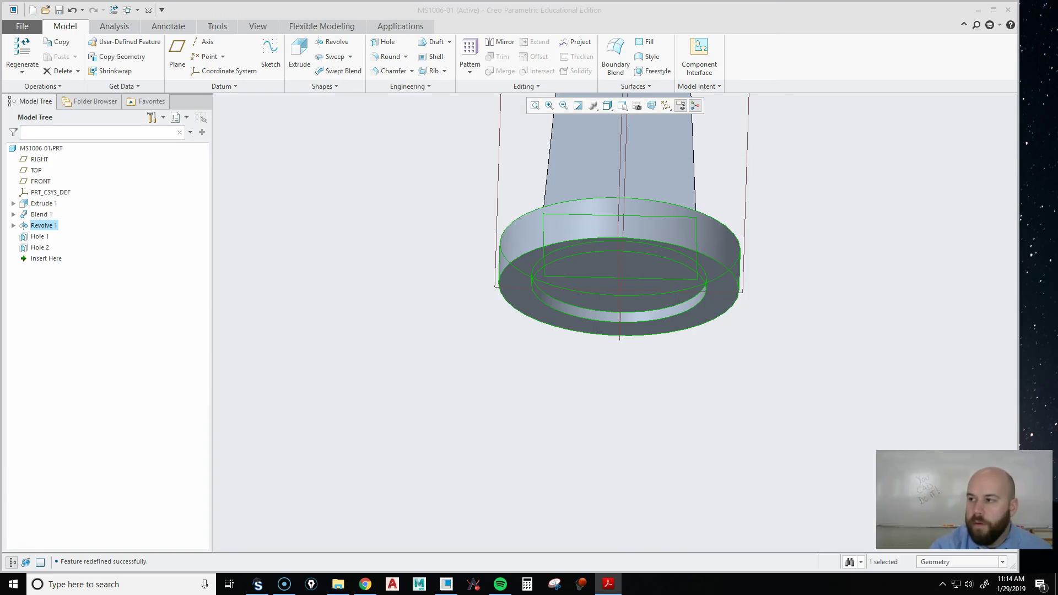
pyautogui.click(360, 394)
pyautogui.scroll(3, 617, 358)
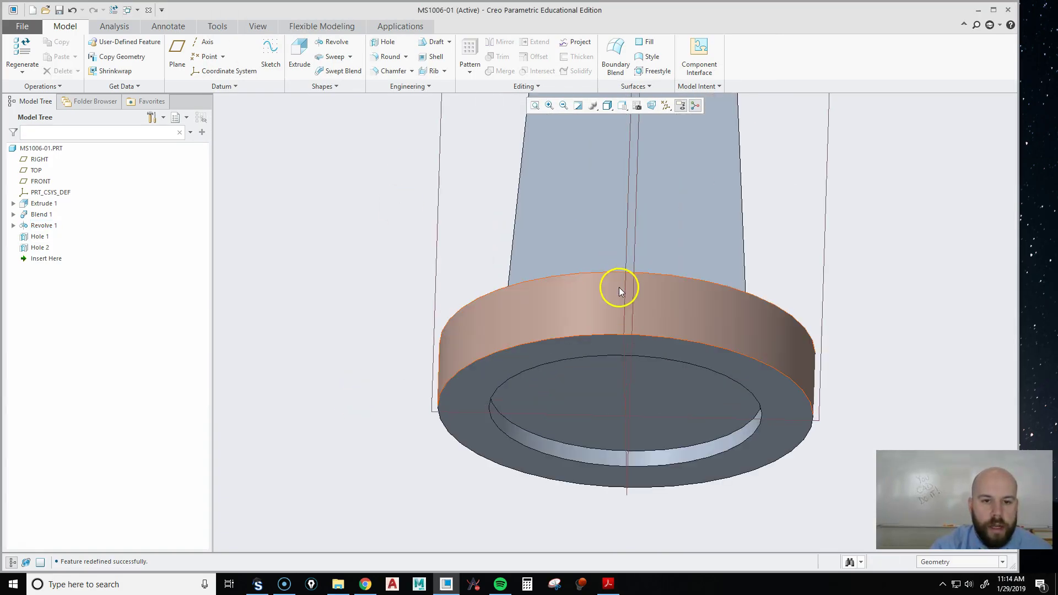
# Start a hole on the central axis with the base's bottom face as placement
pyautogui.click(385, 42)
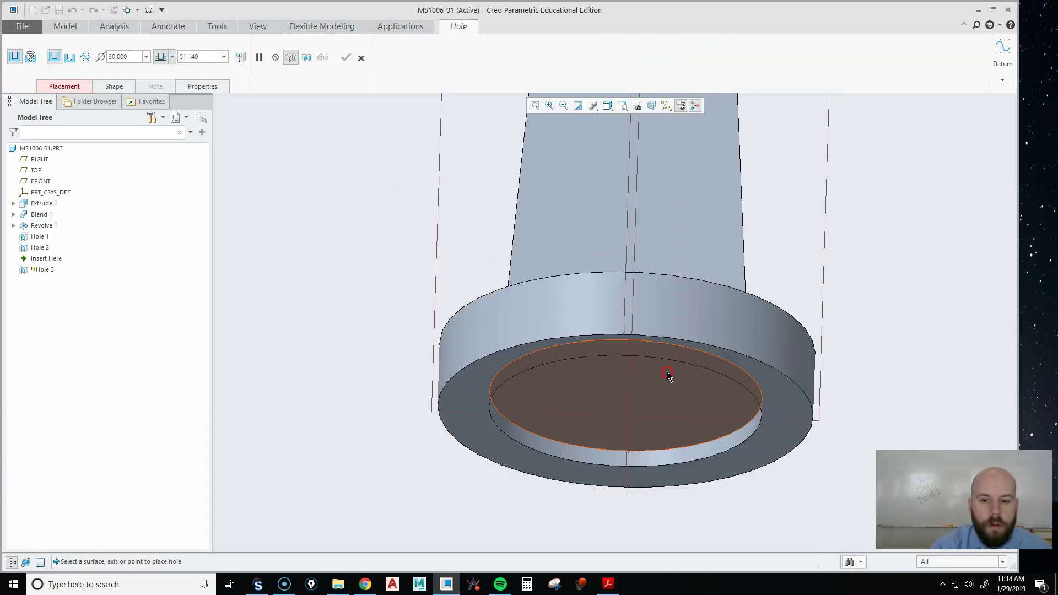
pyautogui.moveTo(668, 371); pyautogui.dragTo(571, 271, button='middle')
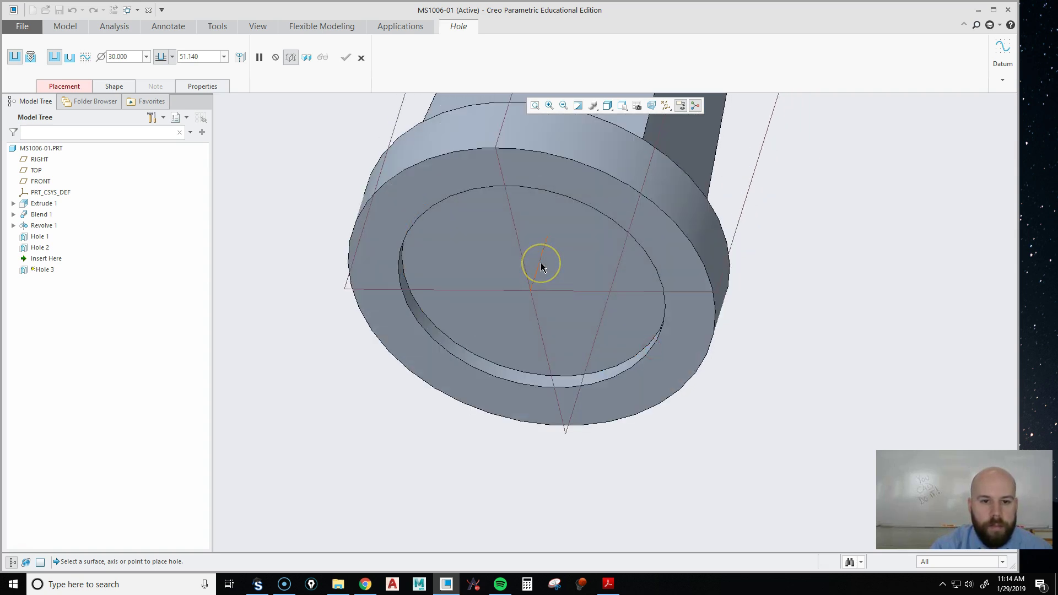
pyautogui.click(540, 266)
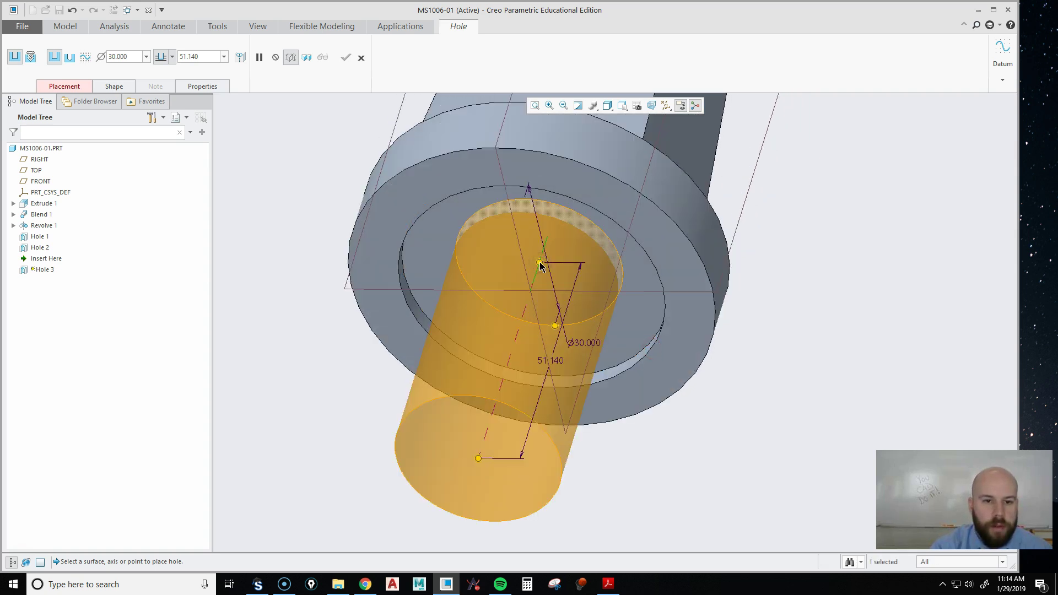
pyautogui.keyDown('ctrl'); pyautogui.click(431, 264); pyautogui.keyUp('ctrl')
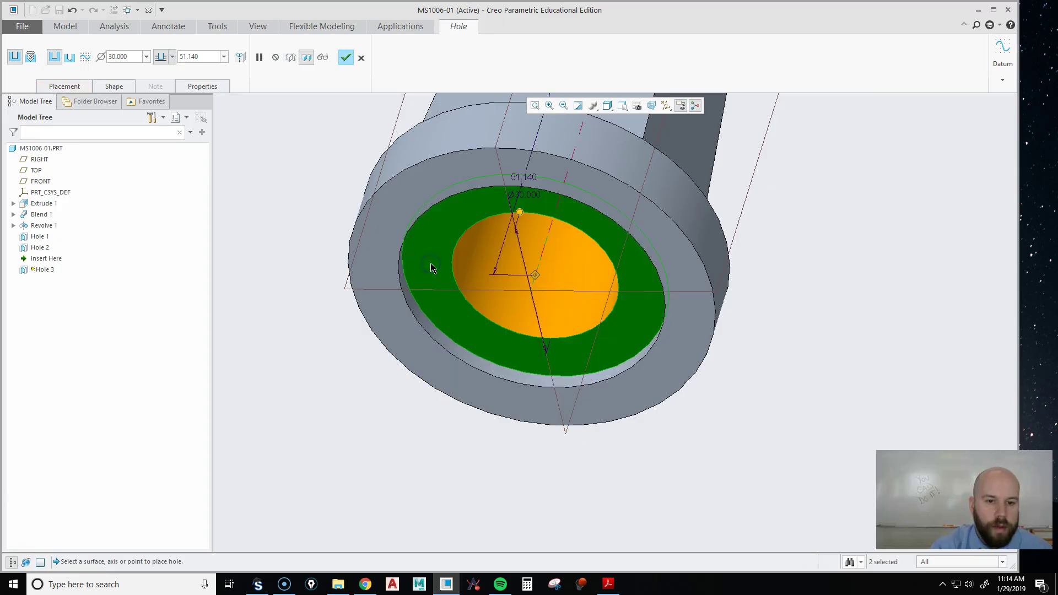
# Make it a standard M24x3 tapped hole with 22.000 thread depth
pyautogui.click(32, 57)
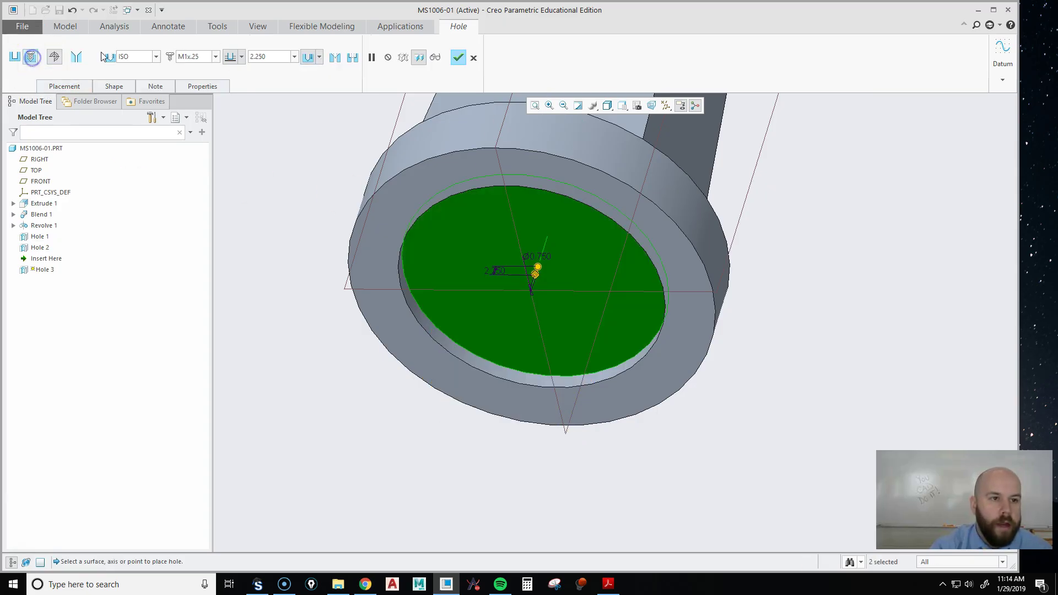
pyautogui.click(215, 56)
pyautogui.scroll(-8, 190, 238)
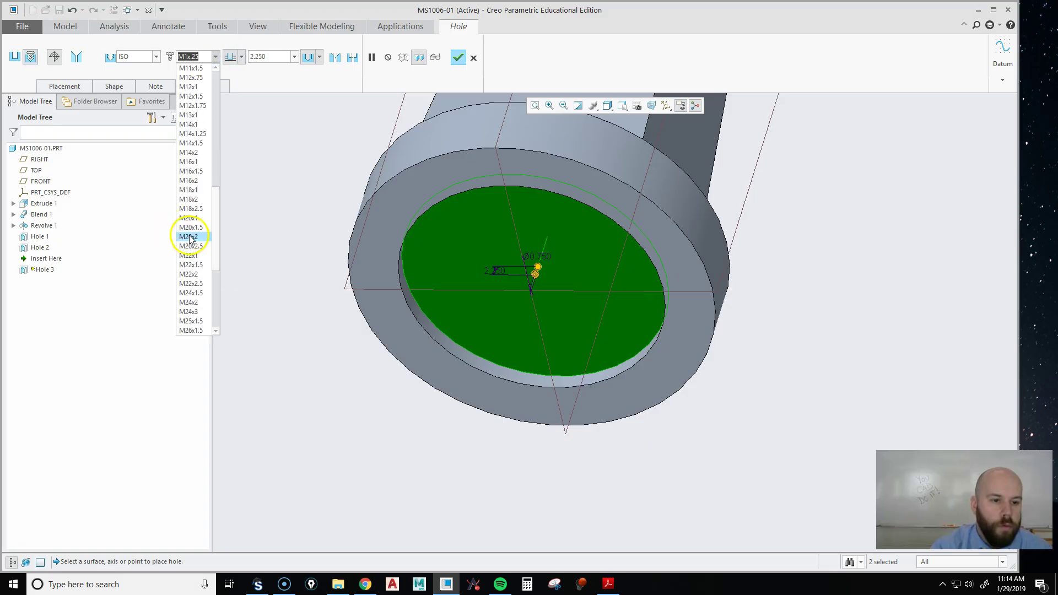
pyautogui.click(190, 311)
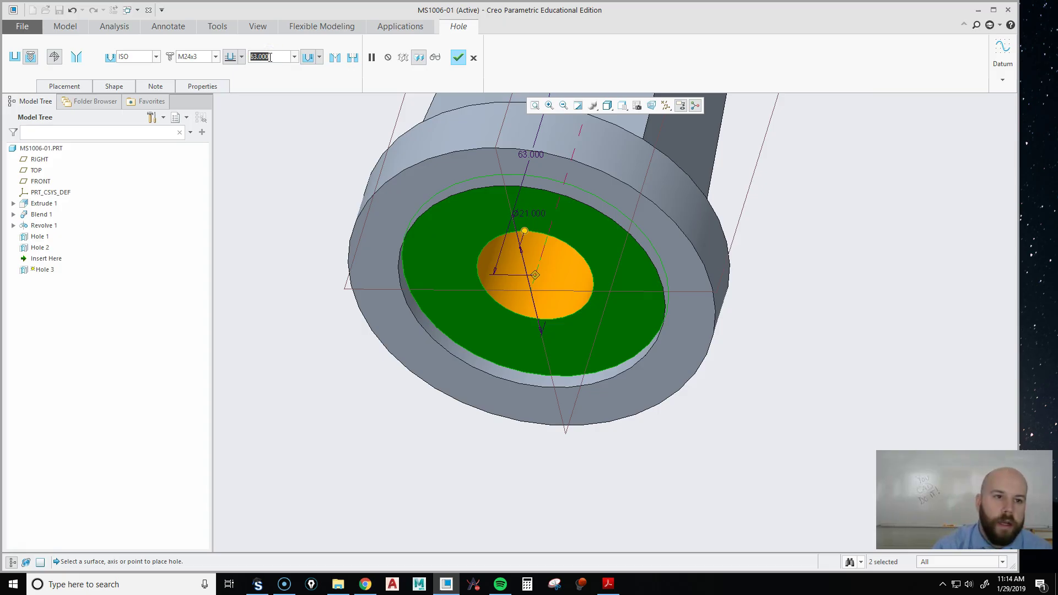
pyautogui.write('22')
pyautogui.press('Return')
pyautogui.moveTo(638, 382); pyautogui.dragTo(673, 286, button='middle')
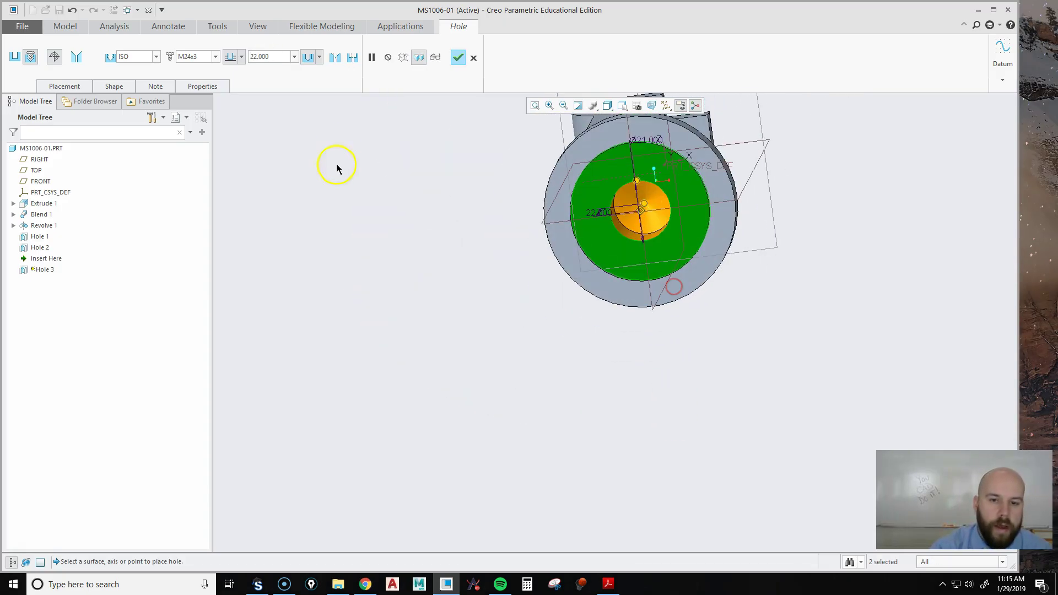
pyautogui.click(114, 87)
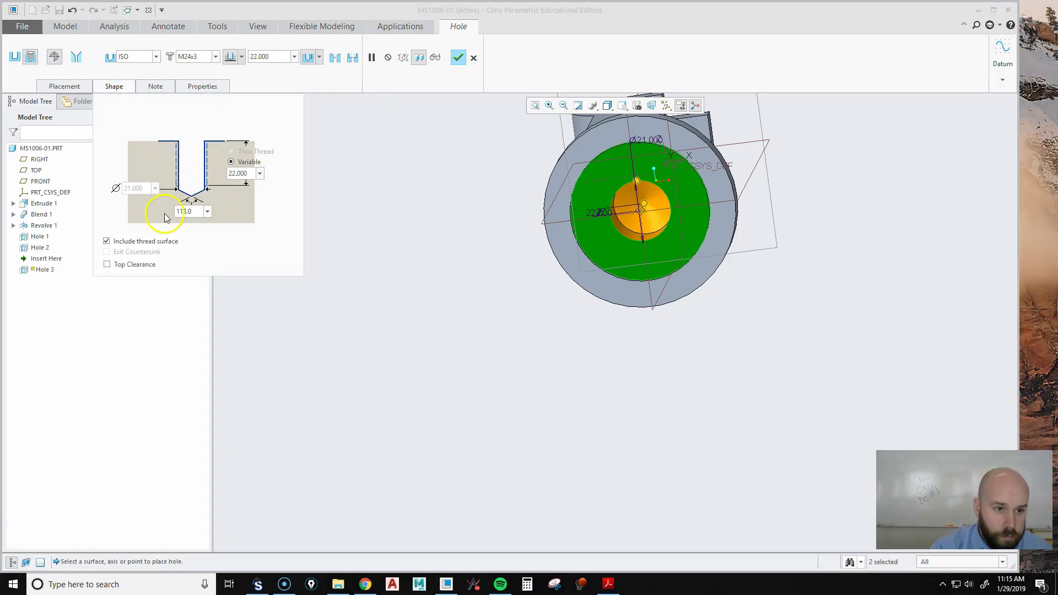
pyautogui.click(237, 173)
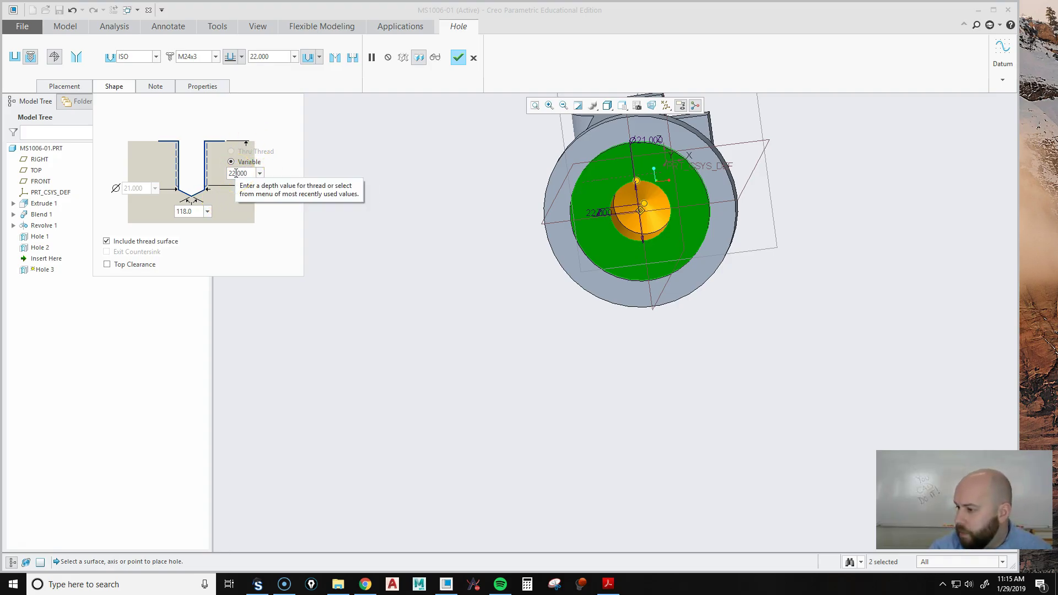
pyautogui.click(184, 153)
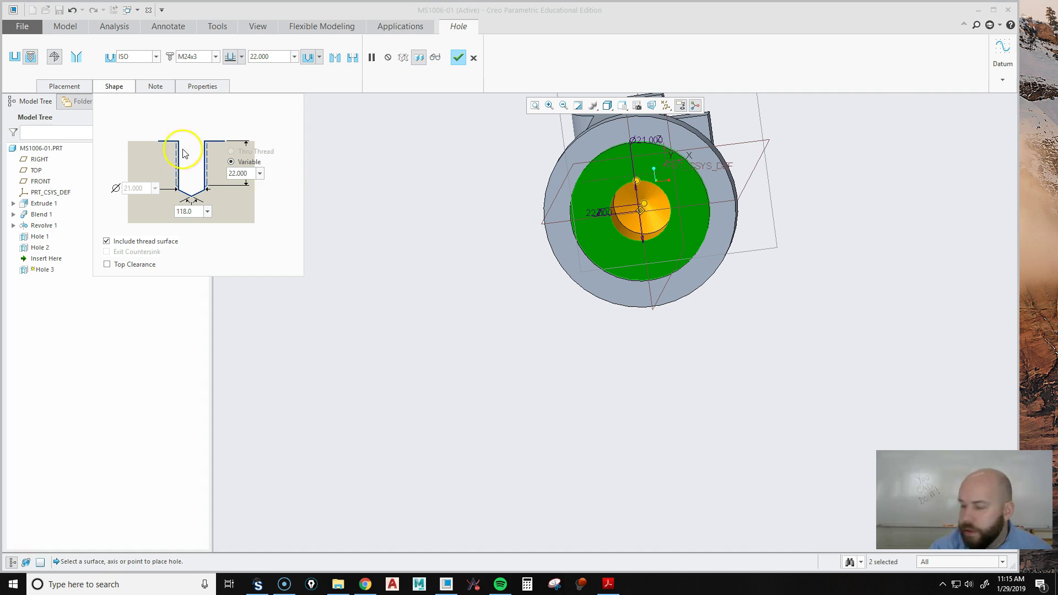
# Set the drill depth to 26, checking it in wireframe, and finish Hole 3
pyautogui.doubleClick(267, 56)
pyautogui.write('24')
pyautogui.press('Return')
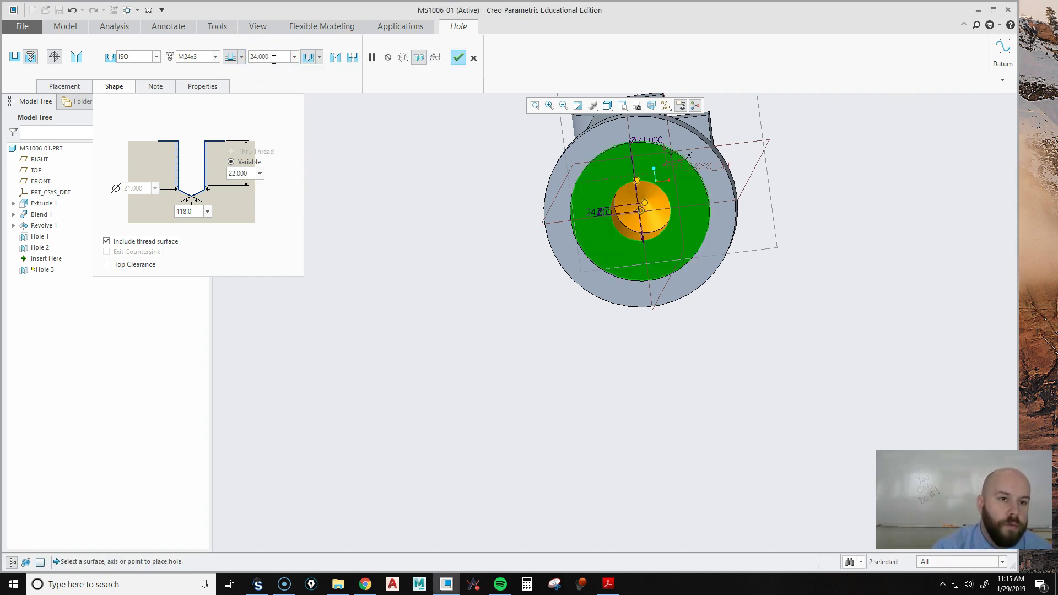
pyautogui.moveTo(492, 264); pyautogui.dragTo(600, 435, button='middle')
pyautogui.scroll(5, 607, 347)
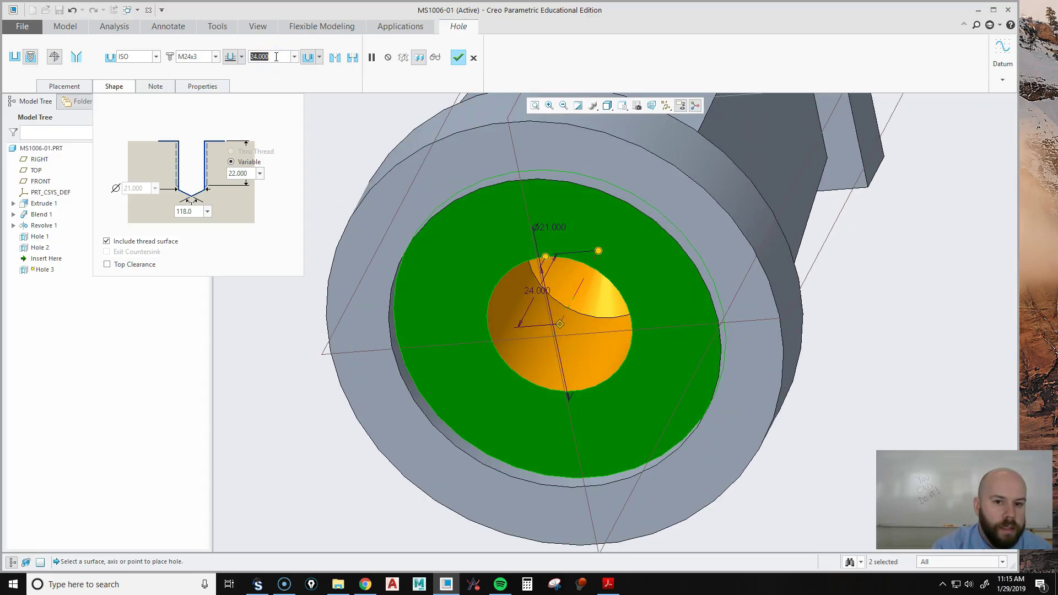
pyautogui.moveTo(517, 296); pyautogui.dragTo(590, 355, button='middle')
pyautogui.scroll(-3, 531, 288)
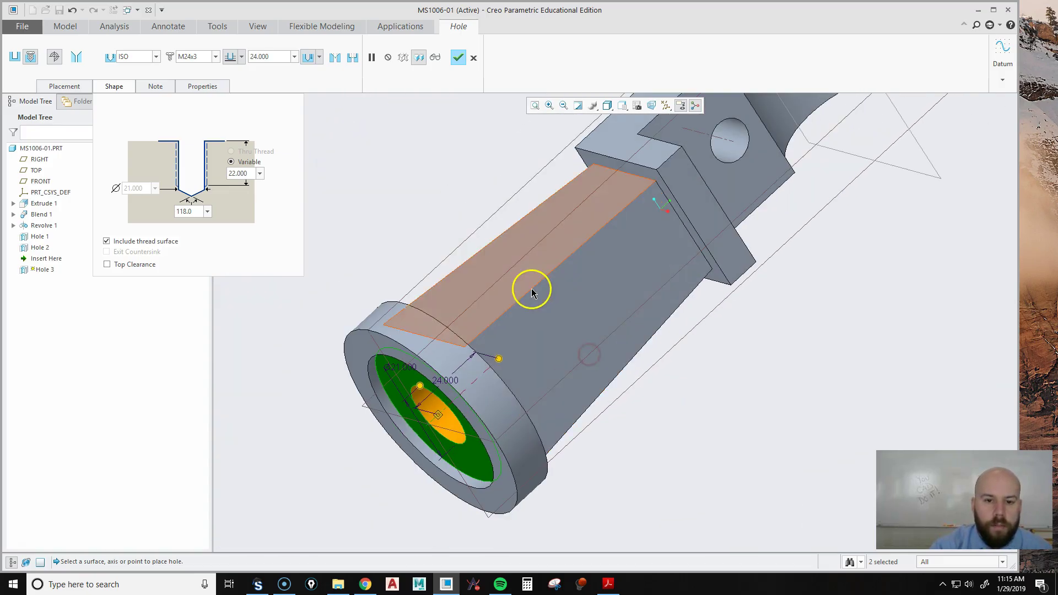
pyautogui.click(607, 105)
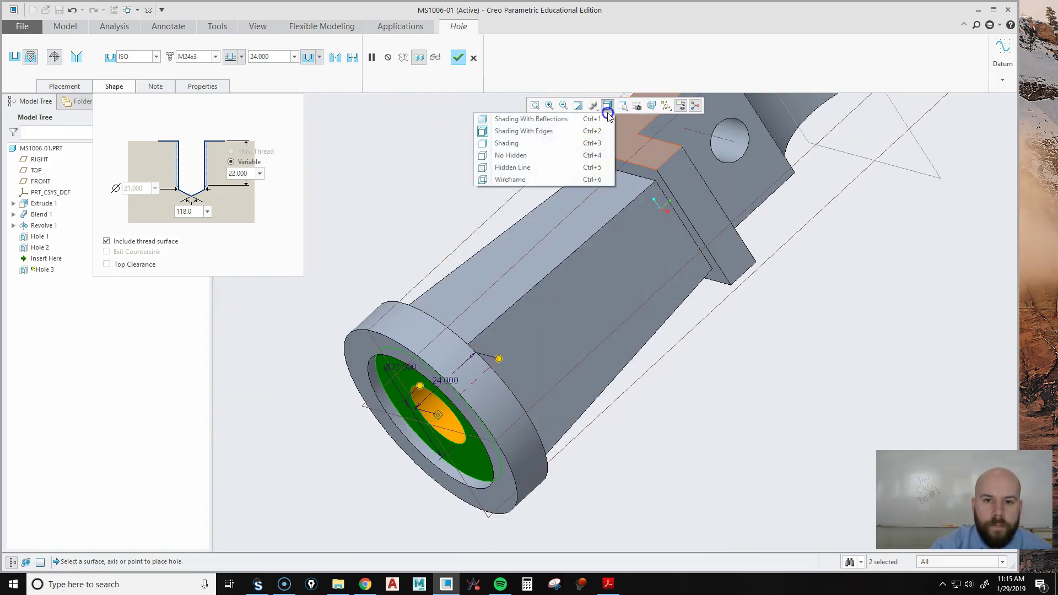
pyautogui.click(515, 181)
pyautogui.moveTo(515, 182); pyautogui.dragTo(503, 366, button='middle')
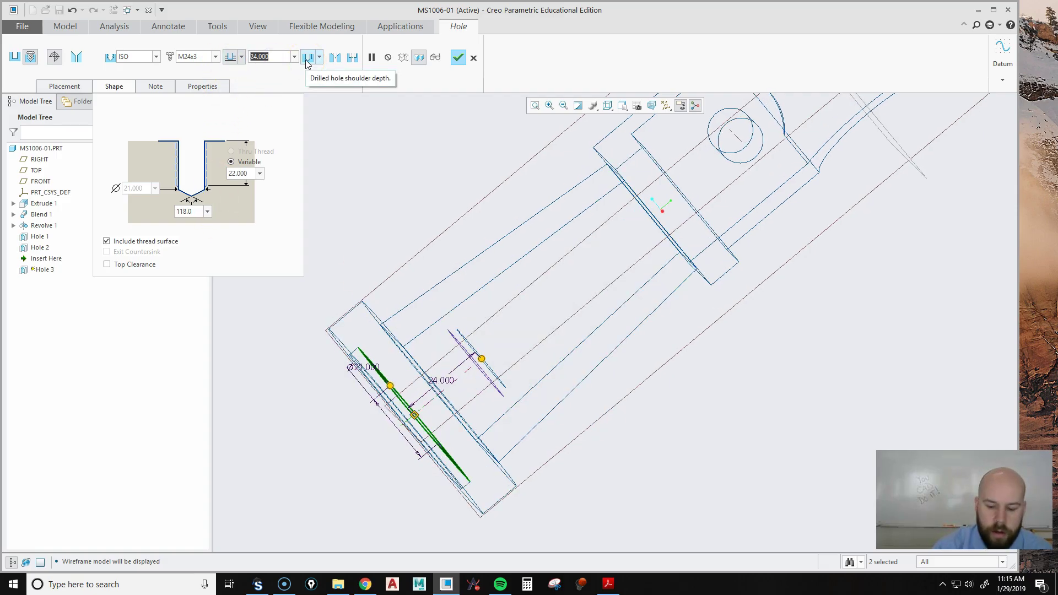
pyautogui.write('26')
pyautogui.press('Return')
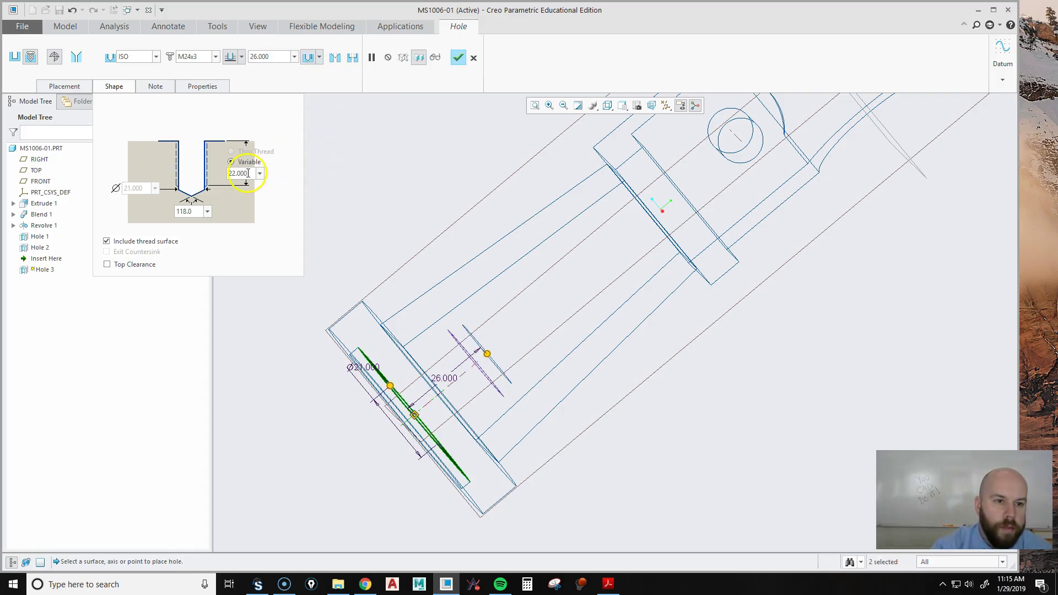
pyautogui.click(459, 58)
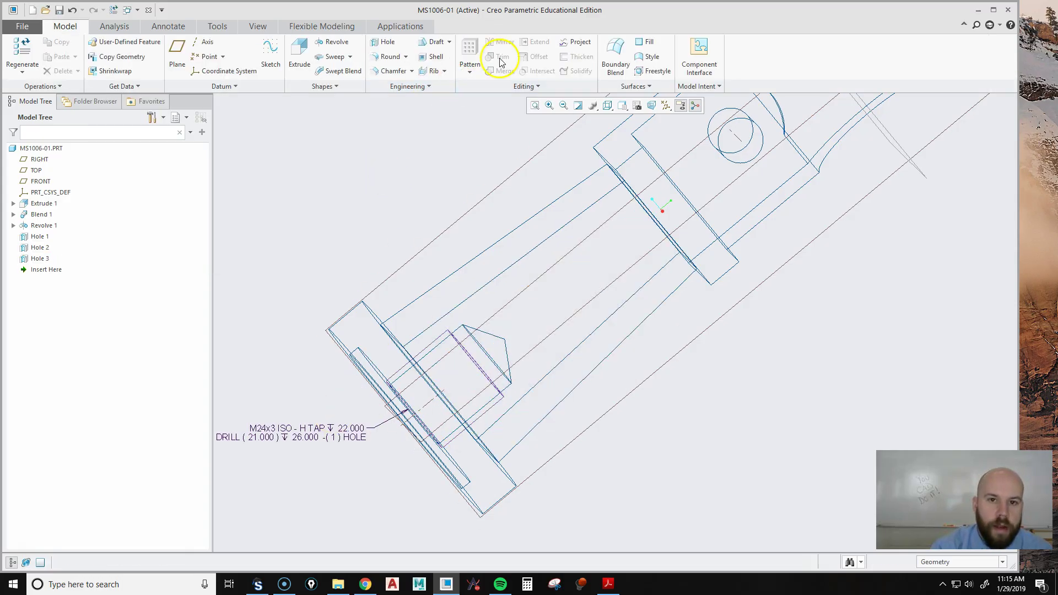
# Switch to Shading With Edges and toggle the annotation display on and off
pyautogui.click(607, 105)
pyautogui.click(549, 130)
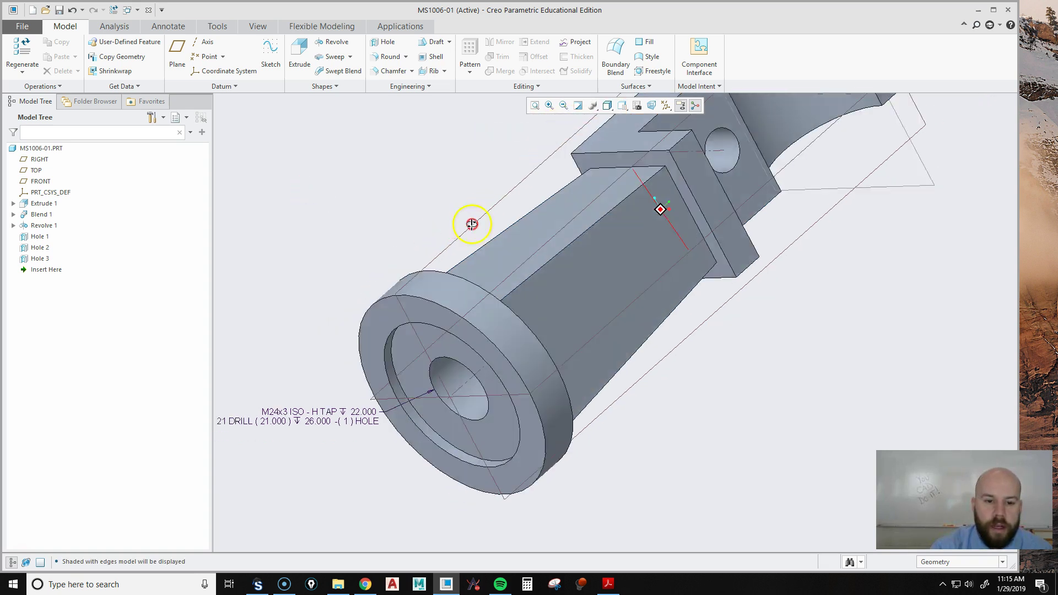
pyautogui.moveTo(471, 224); pyautogui.dragTo(501, 224, button='middle')
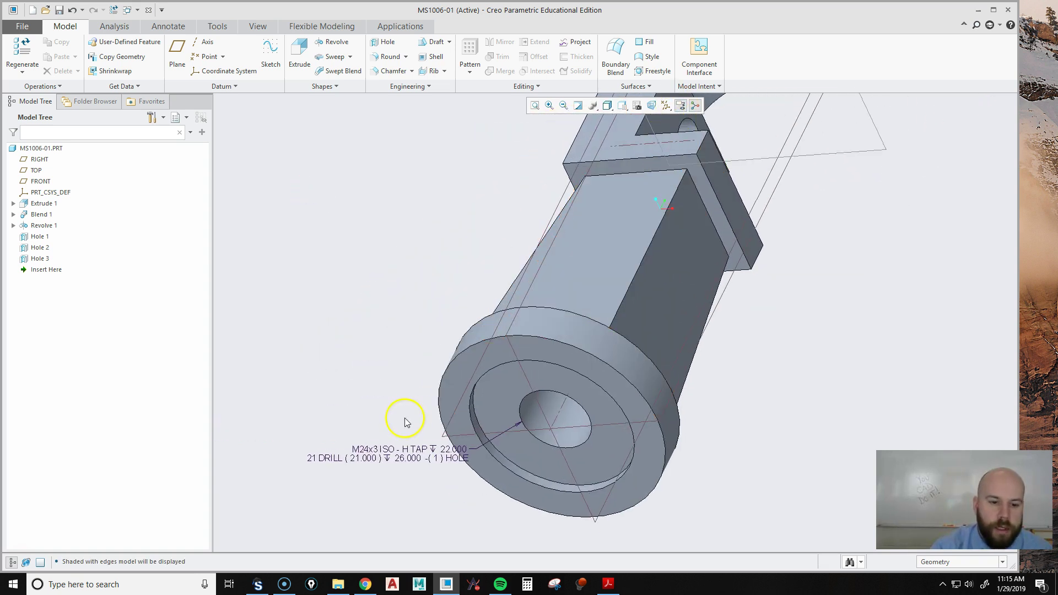
pyautogui.click(378, 461)
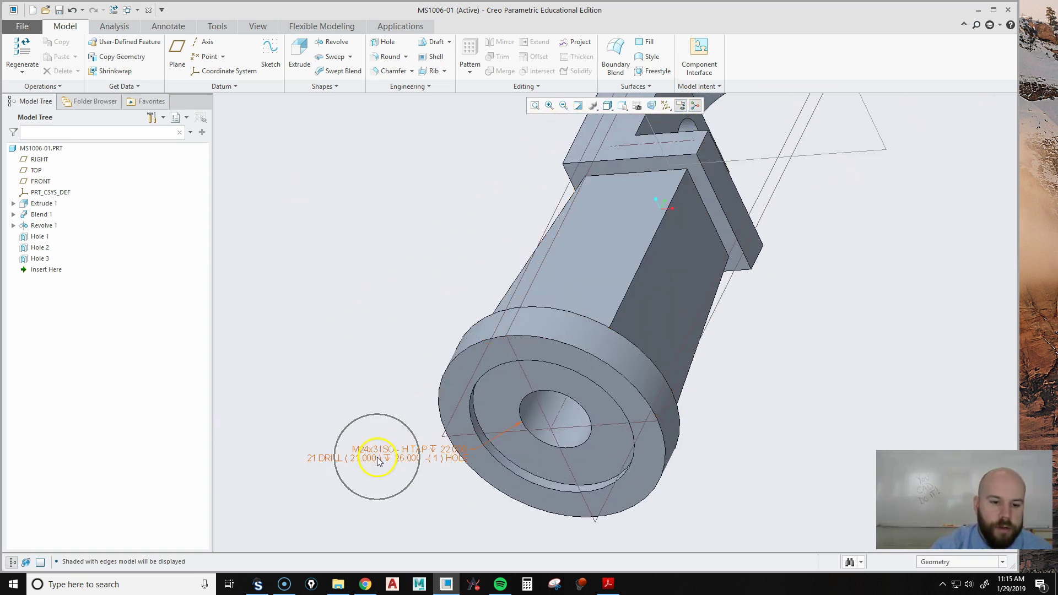
pyautogui.click(681, 107)
pyautogui.click(681, 108)
pyautogui.click(681, 107)
pyautogui.click(681, 108)
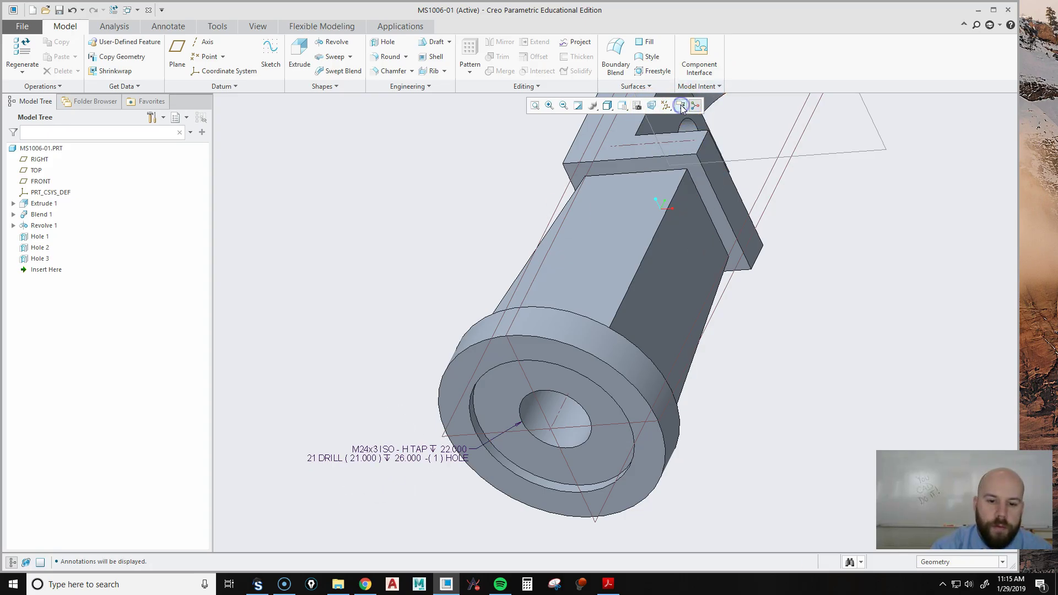
# Reopen Hole 3's definition, review its Note tab, confirm, and return to Standard Orientation
pyautogui.rightClick(37, 263)
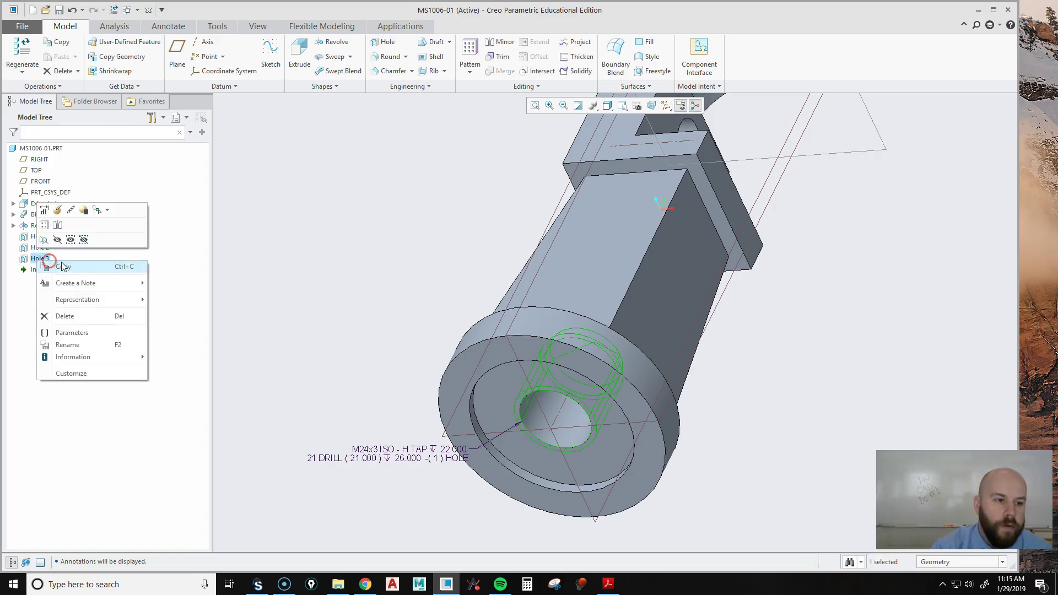
pyautogui.click(62, 215)
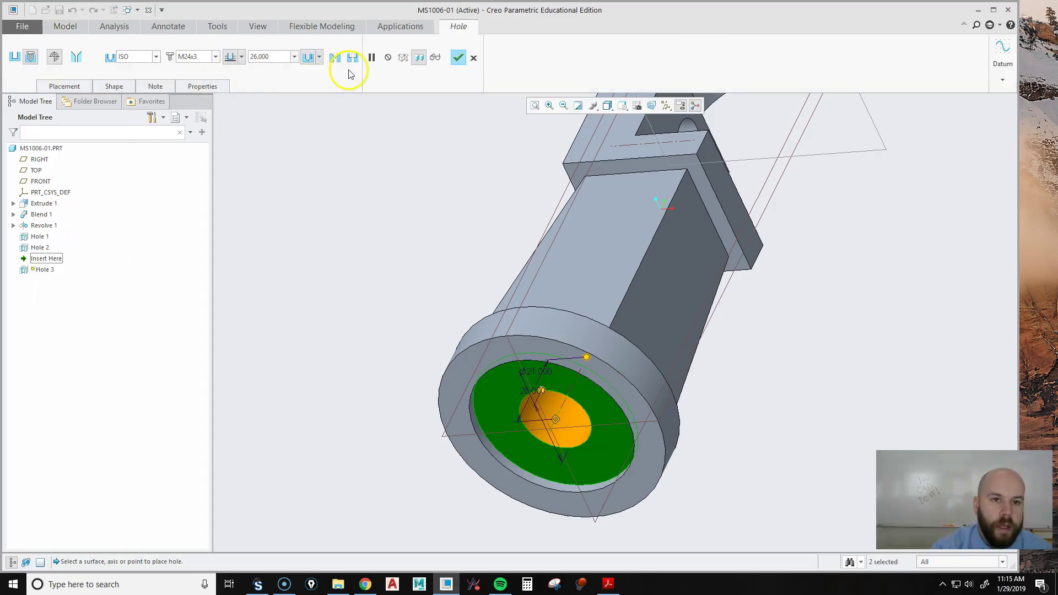
pyautogui.click(154, 89)
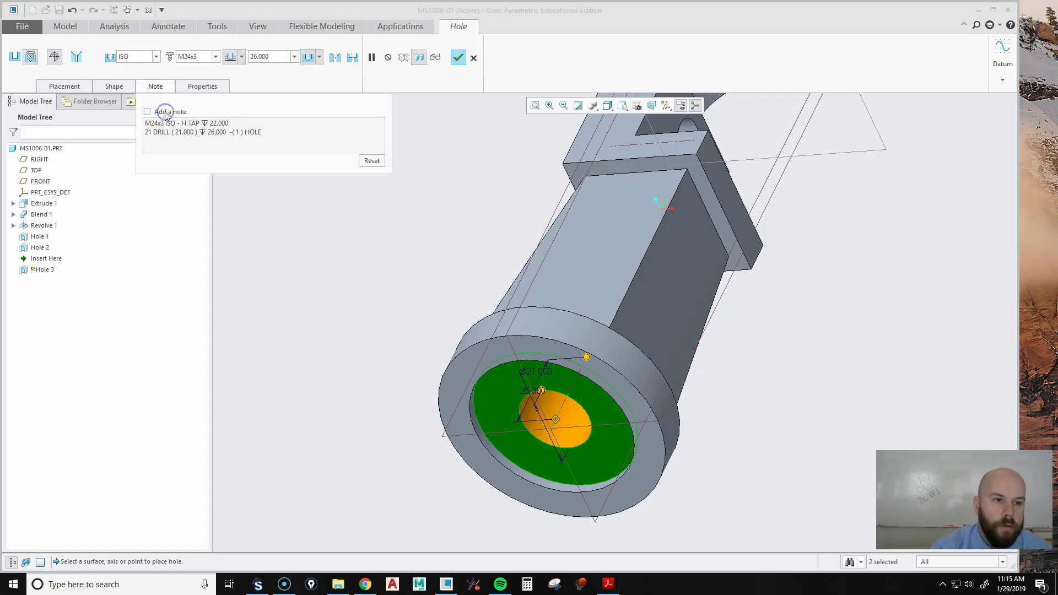
pyautogui.click(457, 58)
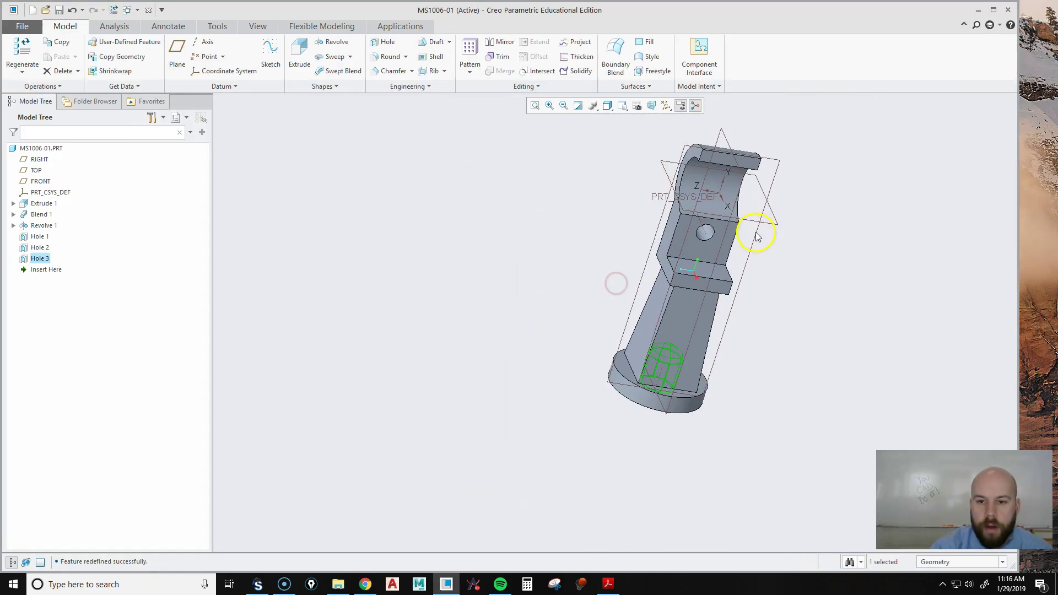
pyautogui.moveTo(757, 236); pyautogui.dragTo(792, 251, button='middle')
pyautogui.click(622, 114)
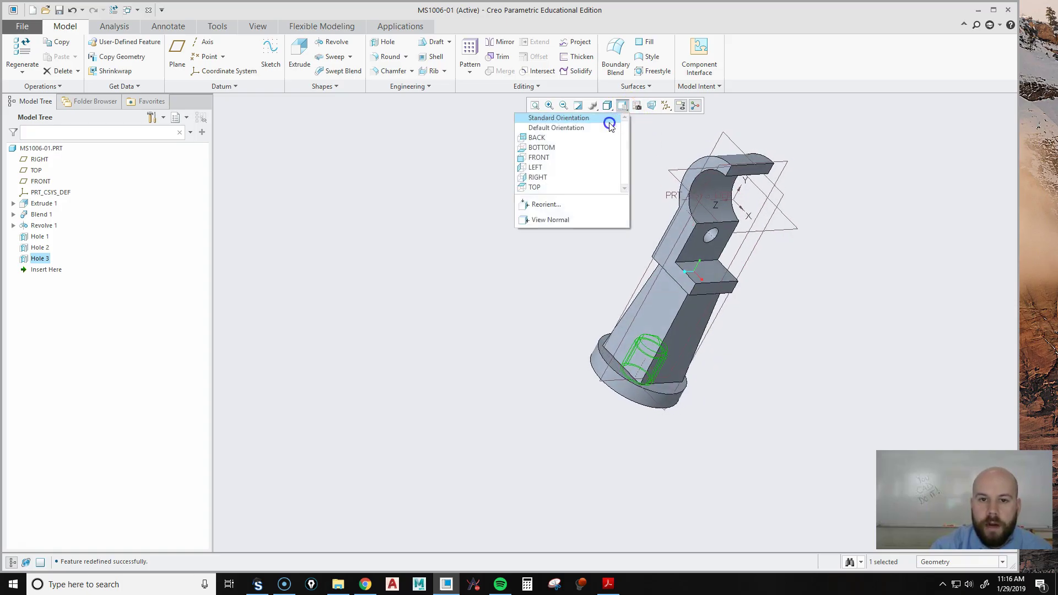
pyautogui.click(609, 123)
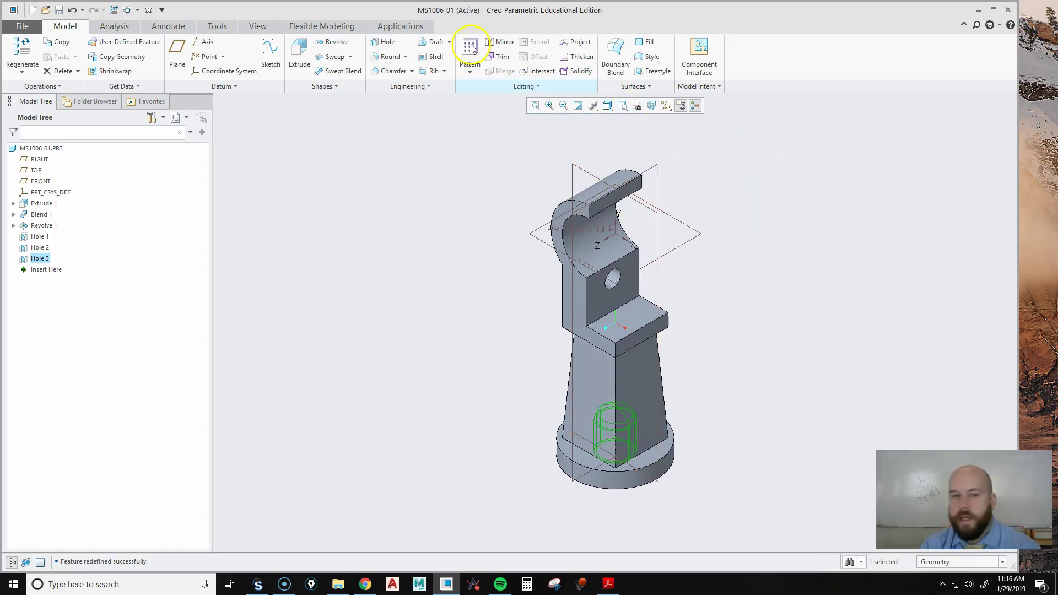
# Start a round on the three ledge edges and the cutout edge
pyautogui.click(391, 57)
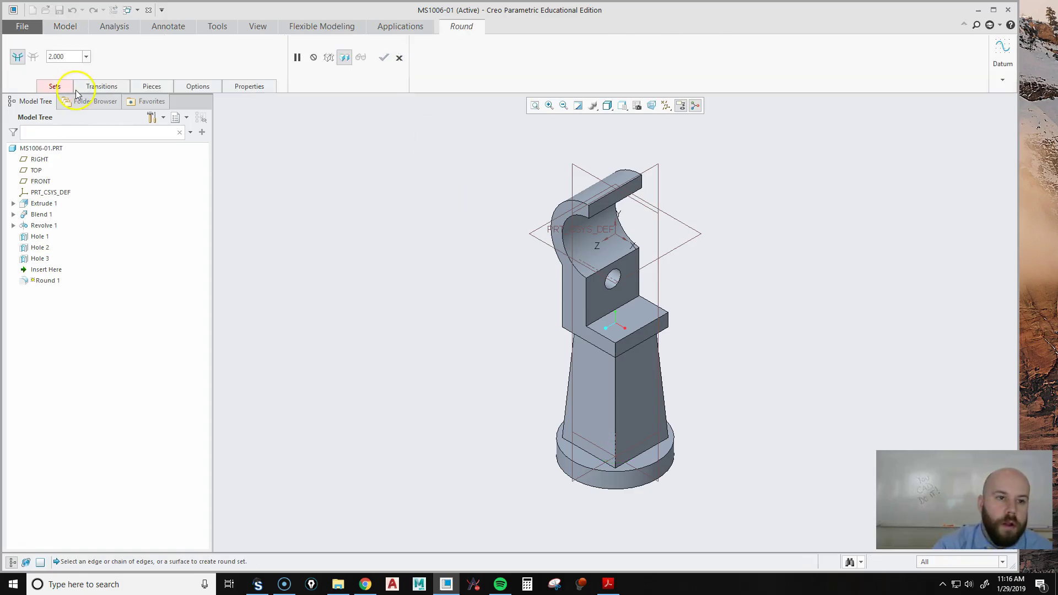
pyautogui.scroll(-5, 514, 351)
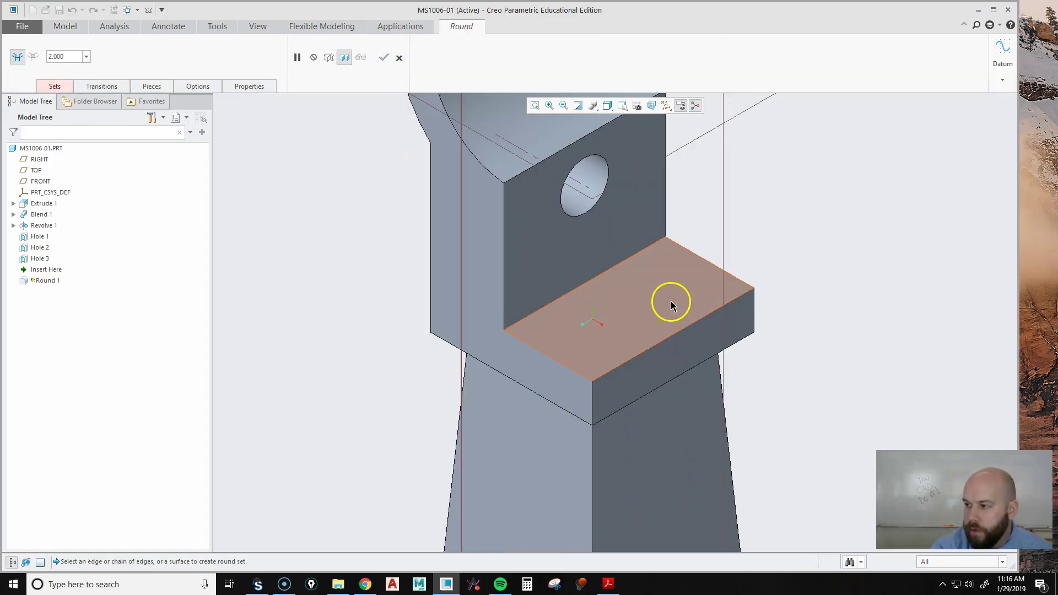
pyautogui.click(535, 313)
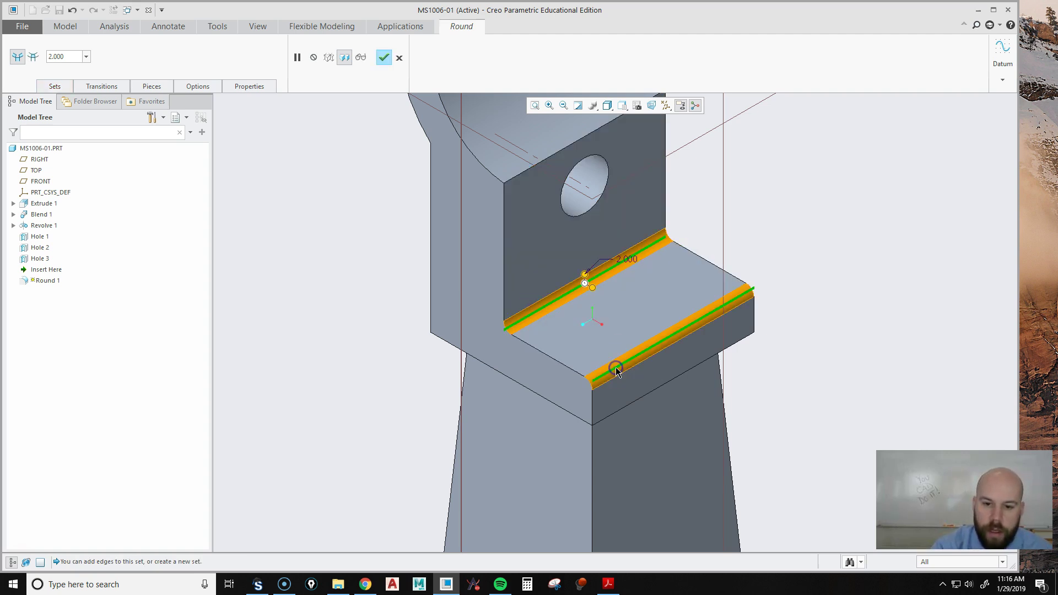
pyautogui.moveTo(619, 418); pyautogui.dragTo(706, 376, button='middle')
pyautogui.keyDown('ctrl'); pyautogui.click(609, 306); pyautogui.keyUp('ctrl')
pyautogui.keyDown('ctrl'); pyautogui.click(571, 355); pyautogui.keyUp('ctrl')
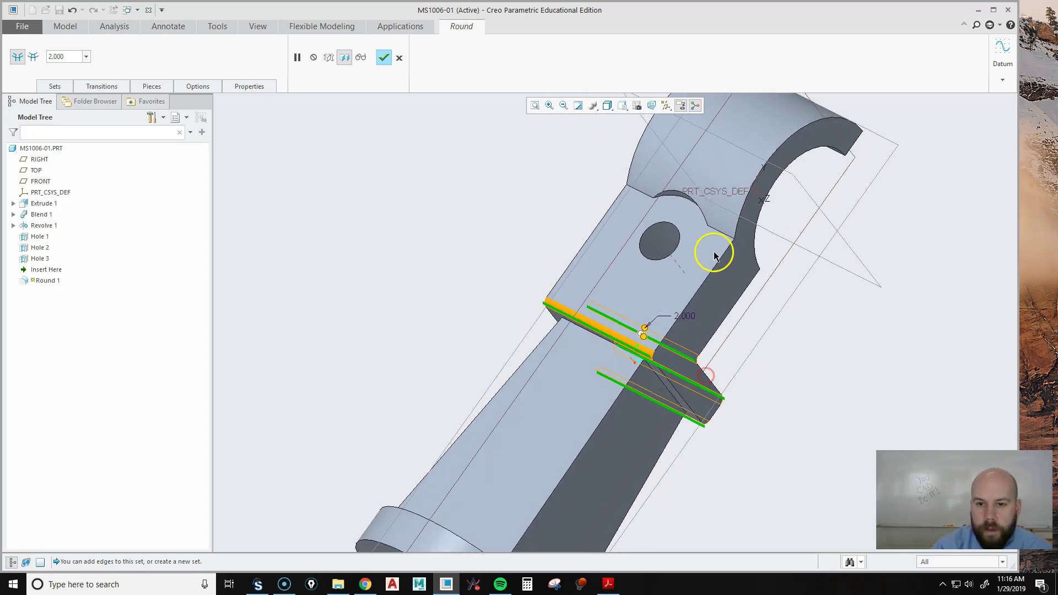
pyautogui.keyDown('ctrl'); pyautogui.click(714, 232); pyautogui.keyUp('ctrl')
# Add the base's top circular edge and complete Round 1 at 2.000 radius
pyautogui.moveTo(639, 336); pyautogui.dragTo(609, 315, button='middle')
pyautogui.scroll(-3, 568, 354)
pyautogui.moveTo(568, 355); pyautogui.dragTo(609, 447, button='middle')
pyautogui.scroll(5, 603, 496)
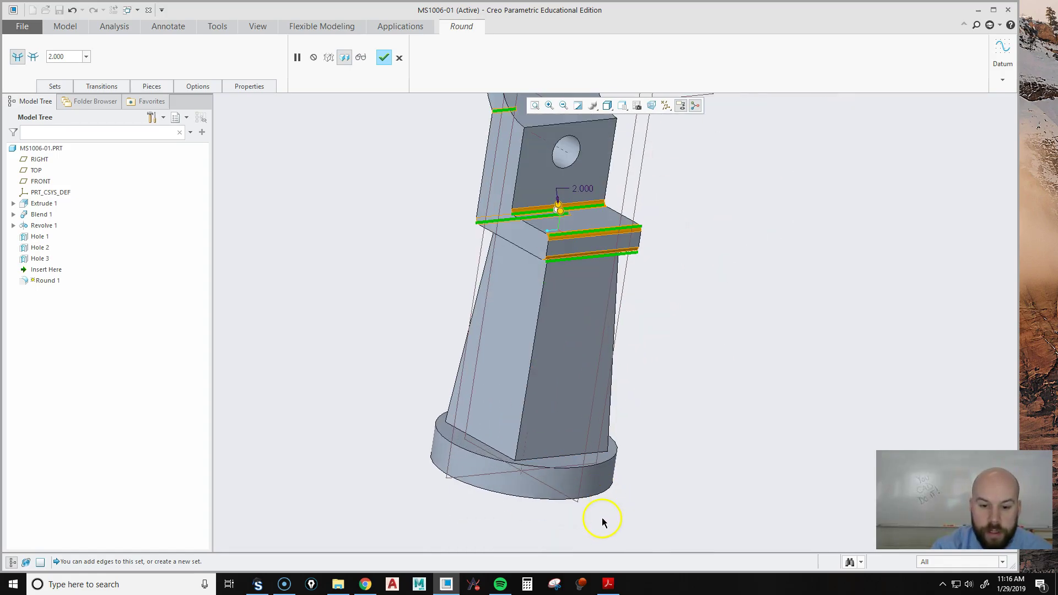
pyautogui.keyDown('ctrl'); pyautogui.click(608, 465); pyautogui.keyUp('ctrl')
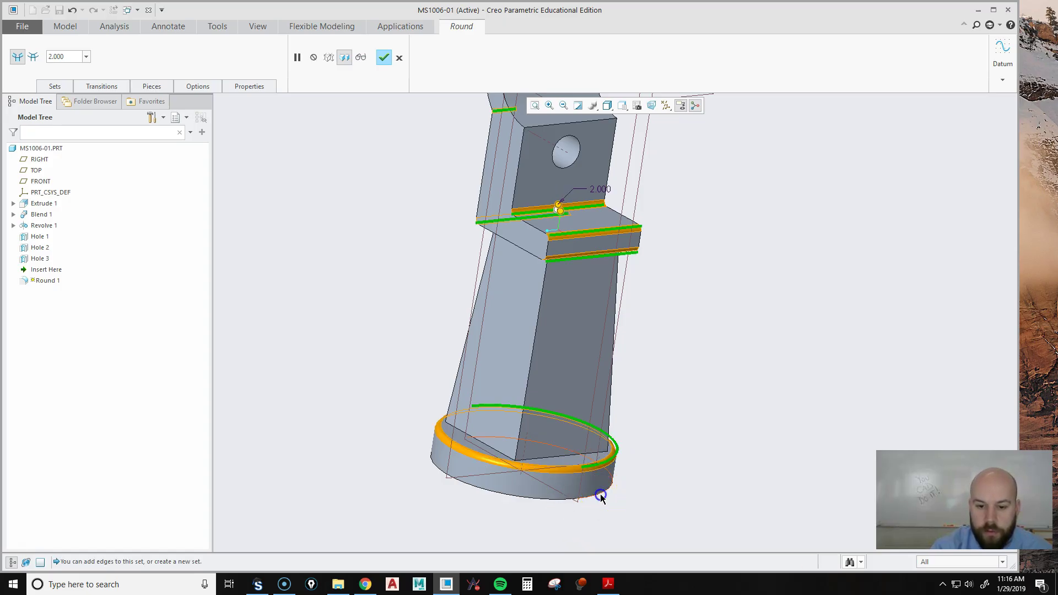
pyautogui.moveTo(677, 418); pyautogui.dragTo(722, 428, button='middle')
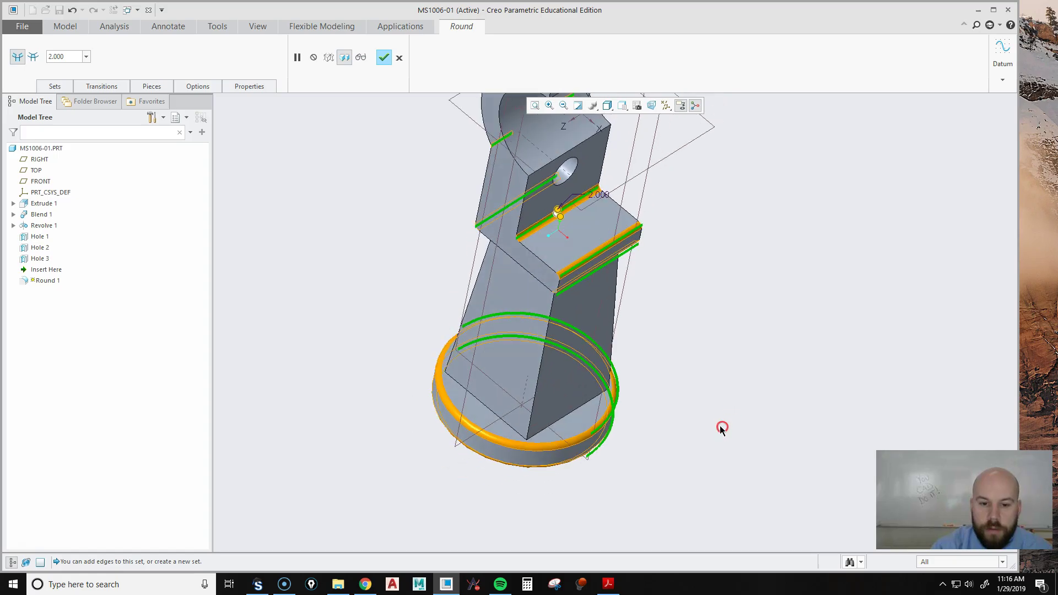
pyautogui.middleClick(696, 373)
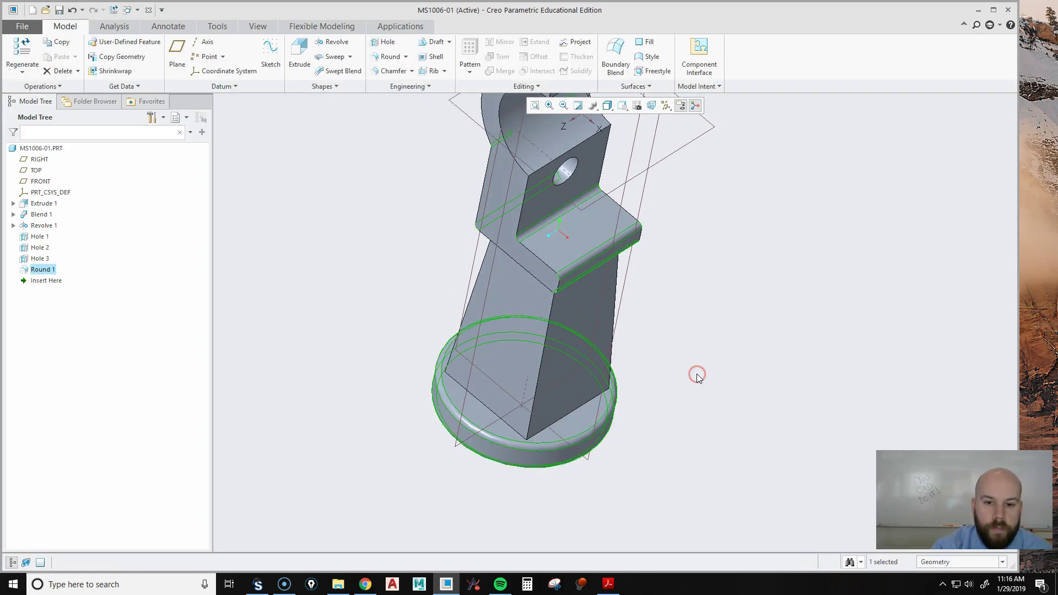
# Start a new round on the edges where the ledge meets the clamp plate
pyautogui.click(390, 58)
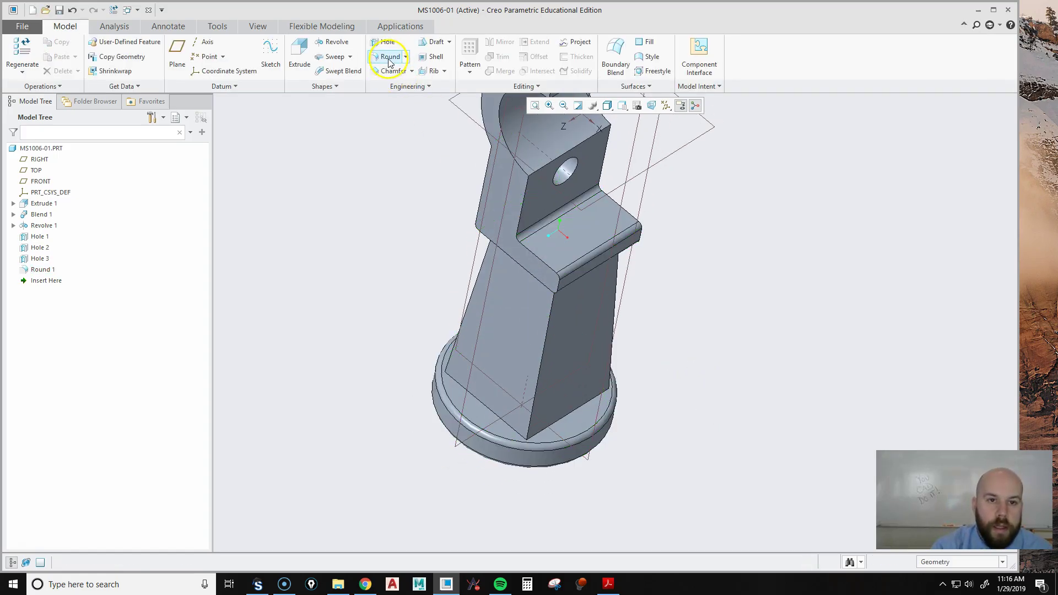
pyautogui.scroll(3, 538, 237)
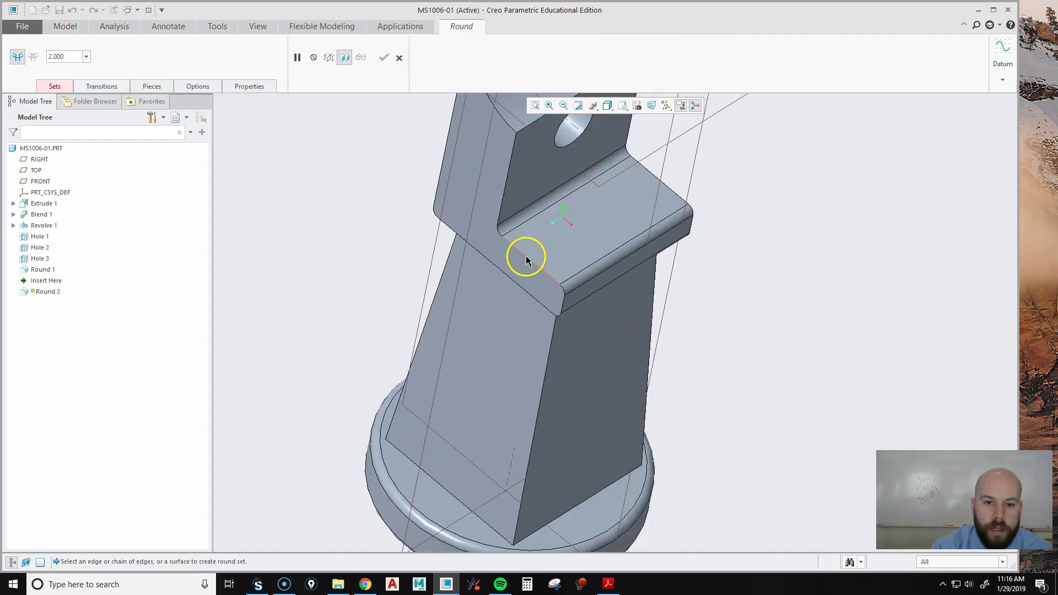
pyautogui.click(526, 256)
pyautogui.scroll(-3, 525, 256)
pyautogui.moveTo(526, 256); pyautogui.dragTo(569, 302, button='middle')
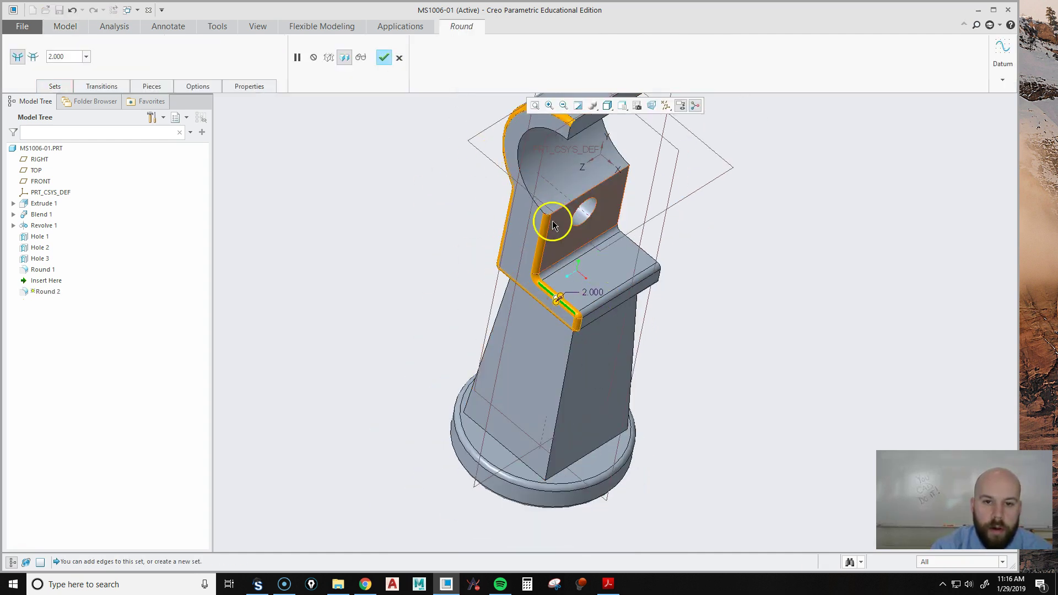
pyautogui.moveTo(554, 226); pyautogui.dragTo(557, 248, button='middle')
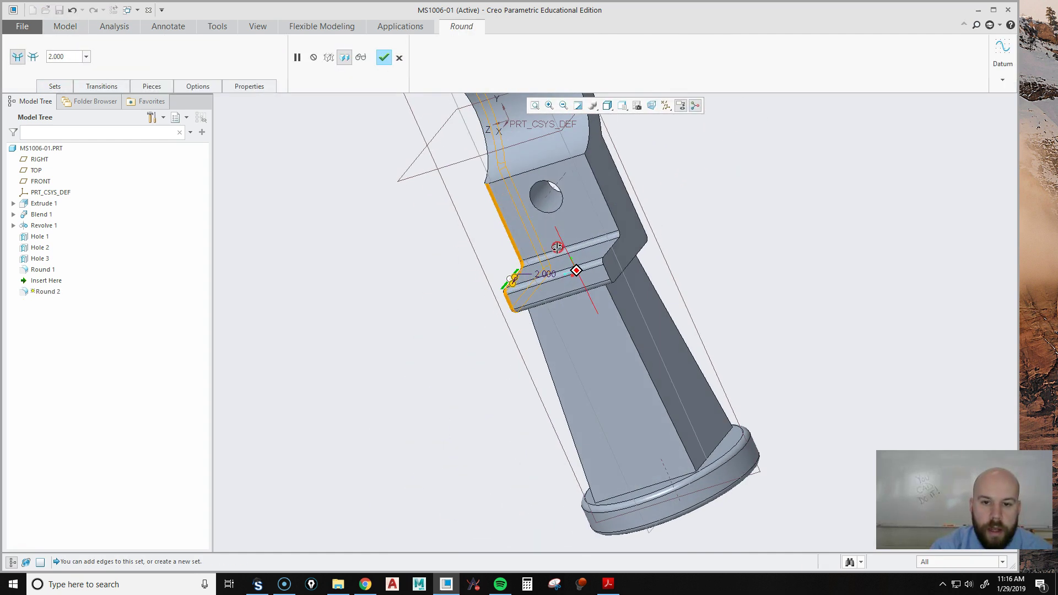
pyautogui.keyDown('ctrl'); pyautogui.click(609, 251); pyautogui.keyUp('ctrl')
# Add the column's vertical corner edges and finish Round 2 at 2.000
pyautogui.moveTo(595, 337); pyautogui.dragTo(688, 324, button='middle')
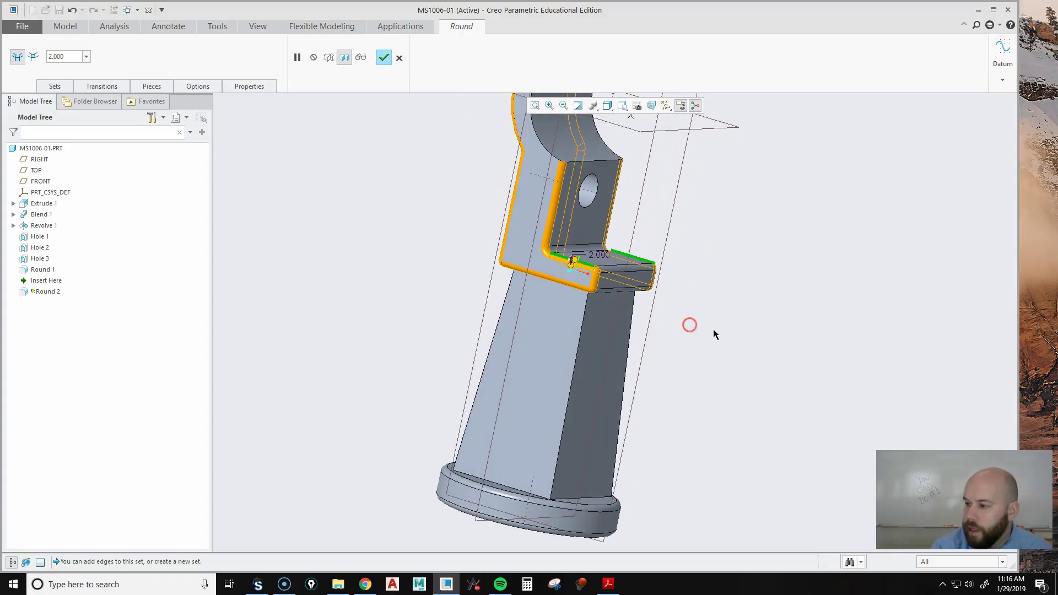
pyautogui.scroll(-3, 714, 334)
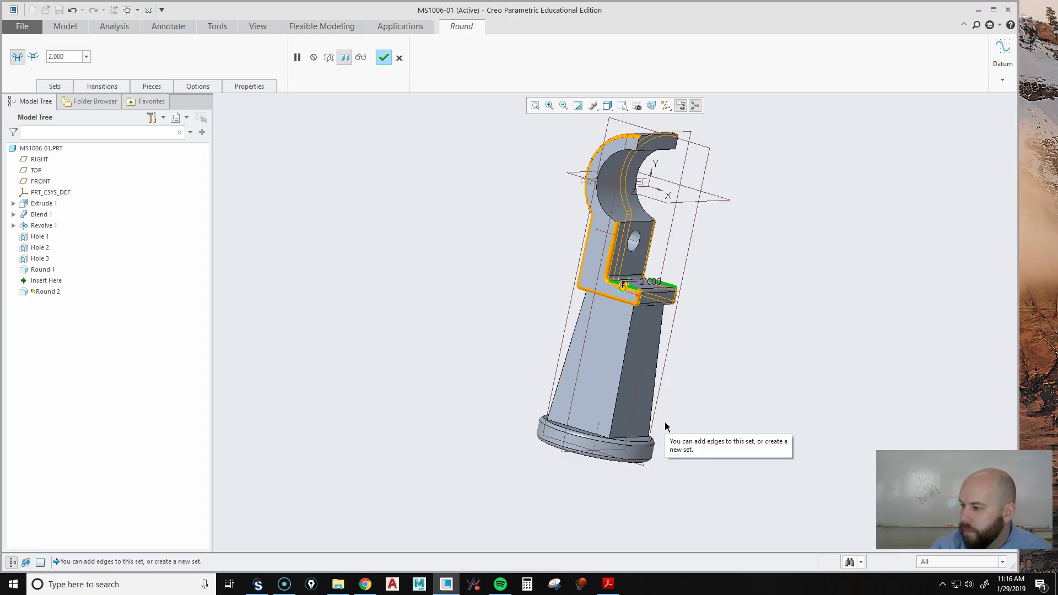
pyautogui.scroll(3, 609, 458)
pyautogui.moveTo(610, 458); pyautogui.dragTo(646, 342, button='middle')
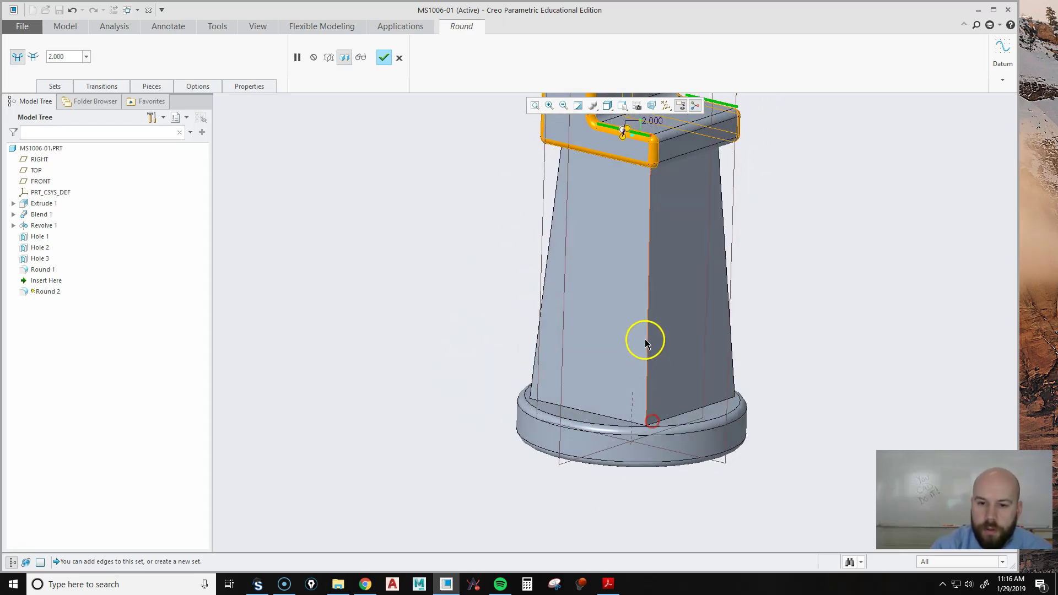
pyautogui.keyDown('ctrl'); pyautogui.click(649, 292); pyautogui.keyUp('ctrl')
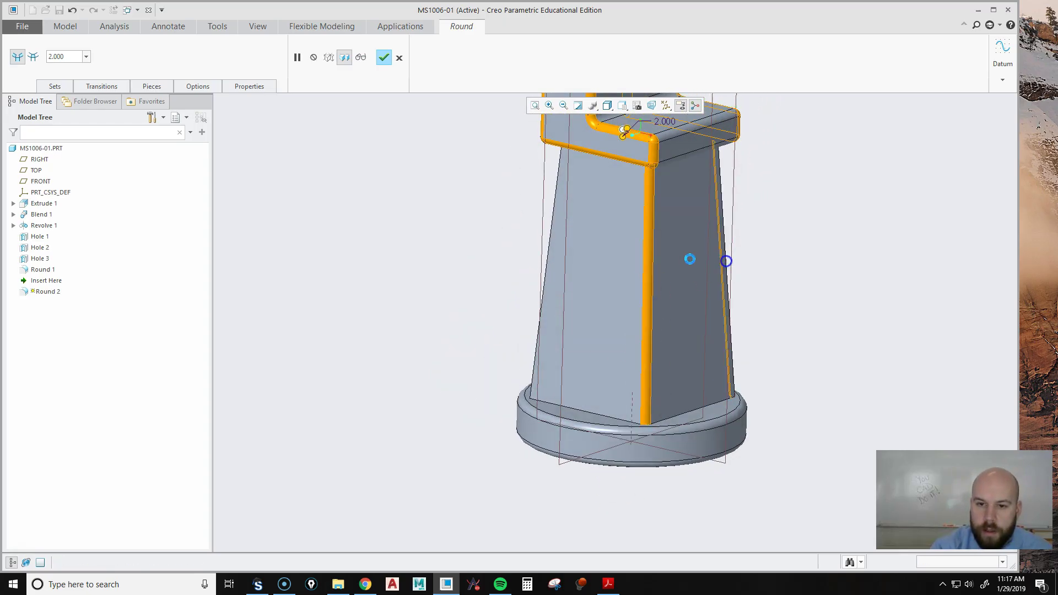
pyautogui.keyDown('ctrl'); pyautogui.click(555, 220); pyautogui.keyUp('ctrl')
pyautogui.moveTo(777, 359); pyautogui.dragTo(701, 290, button='middle')
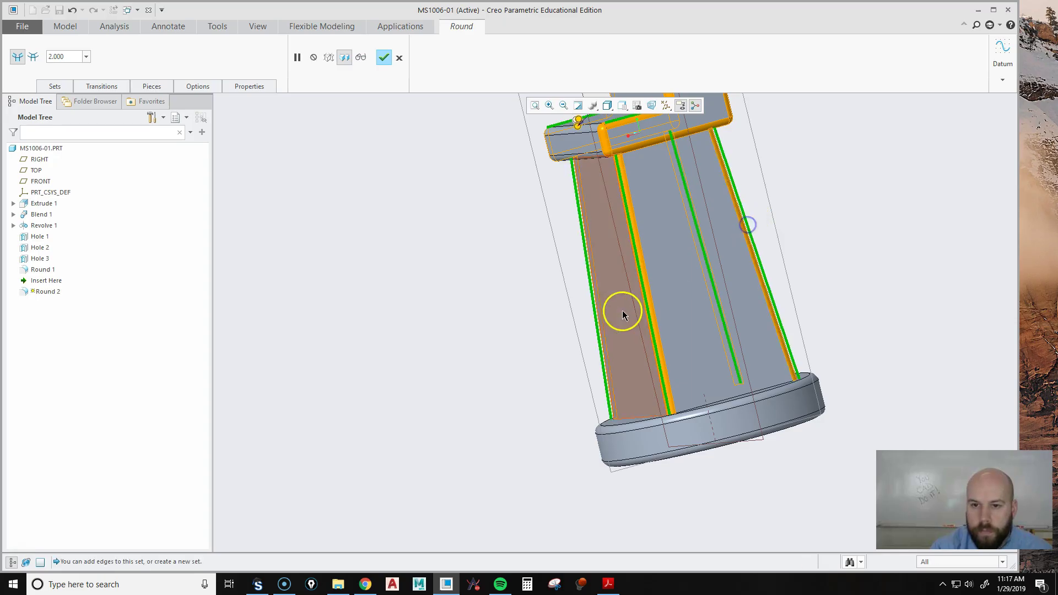
pyautogui.moveTo(621, 307)
pyautogui.mouseDown(button='middle')
pyautogui.moveTo(703, 295)
pyautogui.moveTo(751, 335)
pyautogui.moveTo(764, 260)
pyautogui.mouseUp(button='middle')
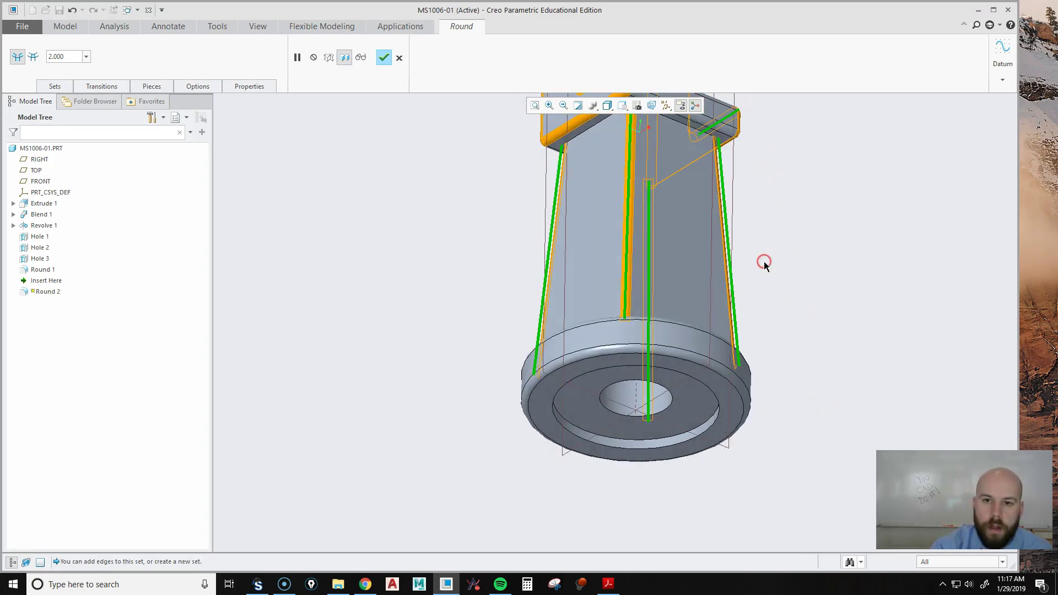
pyautogui.click(570, 164)
pyautogui.click(385, 59)
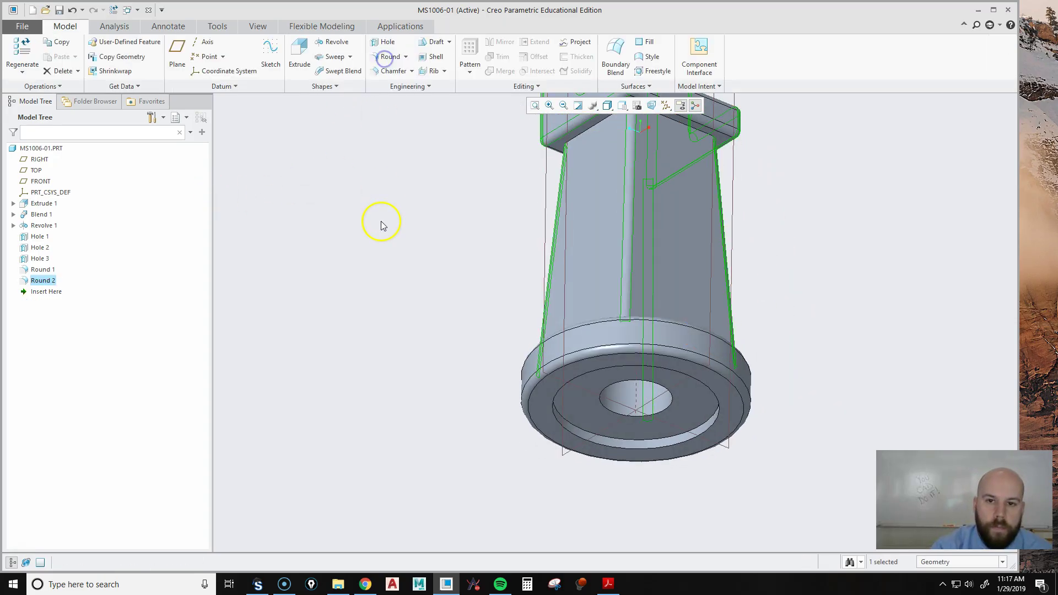
pyautogui.moveTo(421, 309); pyautogui.dragTo(483, 246, button='middle')
# Add Round 3 with radius 12 on the edge chain where the column meets the base
pyautogui.click(390, 56)
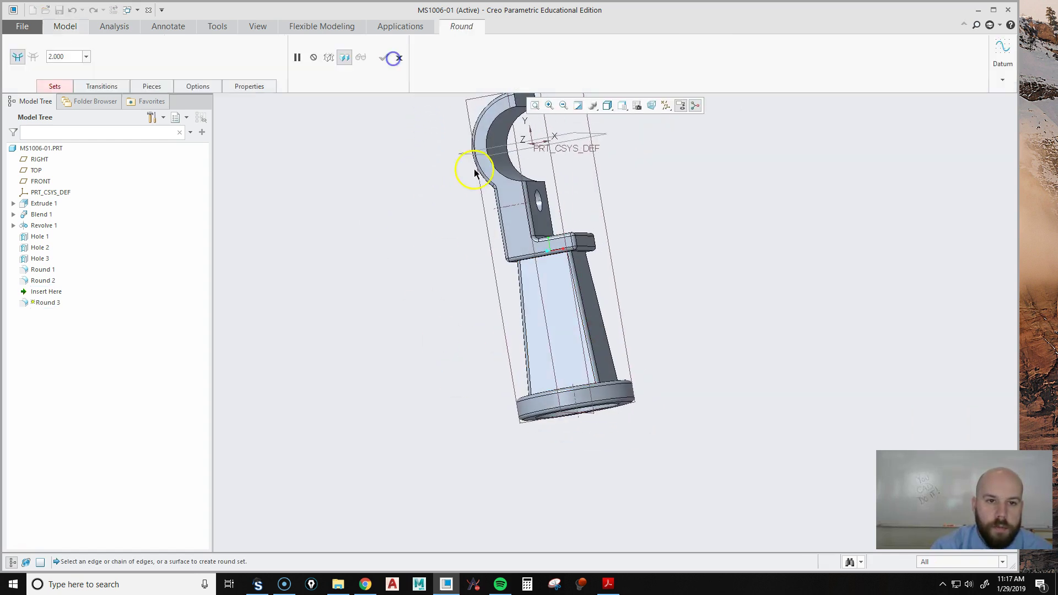
pyautogui.moveTo(467, 170); pyautogui.dragTo(529, 275, button='middle')
pyautogui.scroll(4, 536, 410)
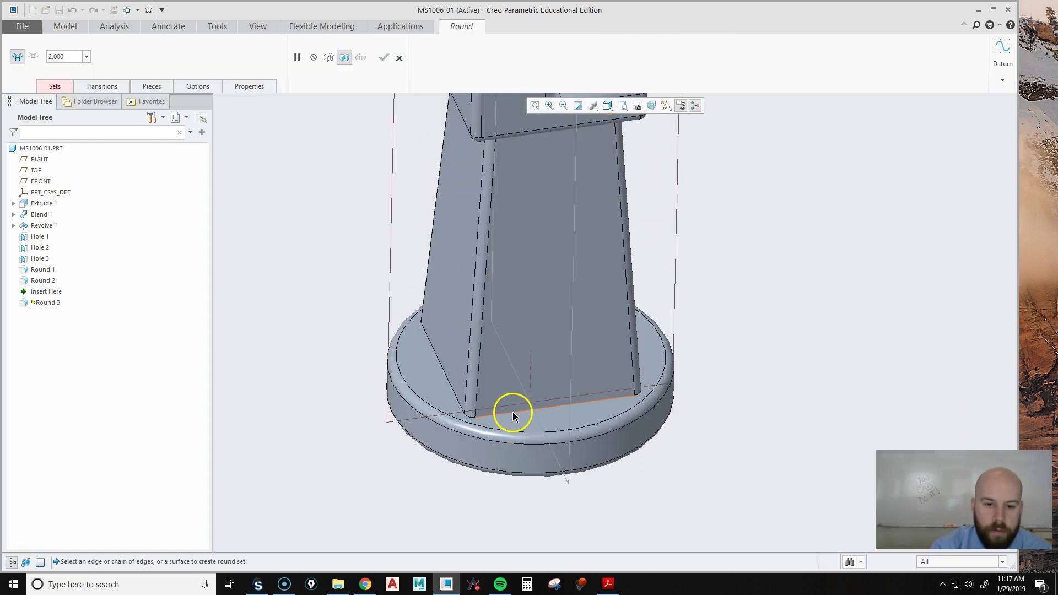
pyautogui.click(512, 412)
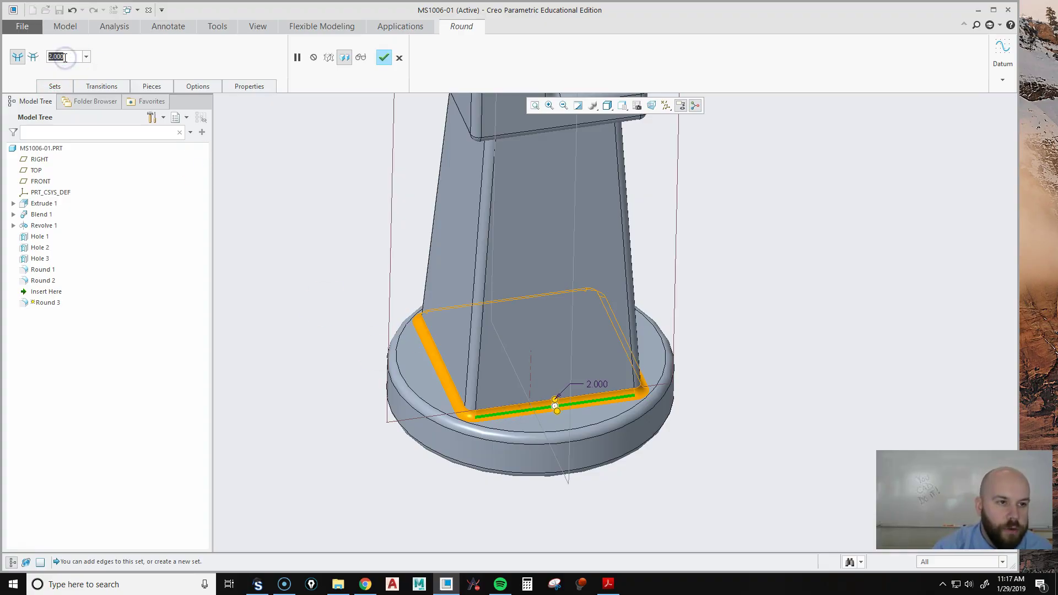
pyautogui.write('12')
pyautogui.press('Return')
pyautogui.moveTo(633, 311); pyautogui.dragTo(590, 349, button='middle')
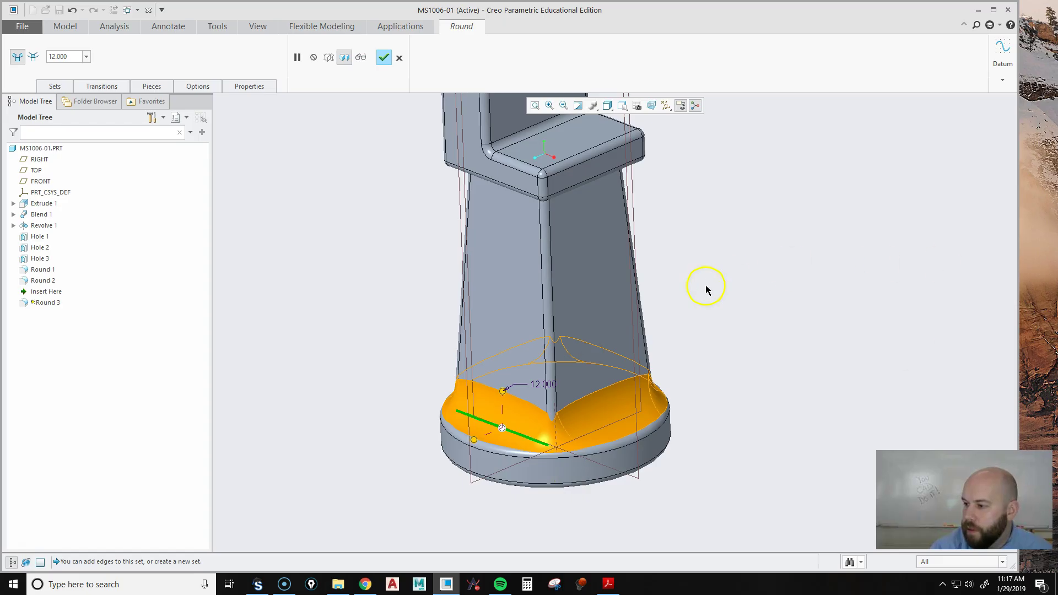
pyautogui.middleClick(362, 348)
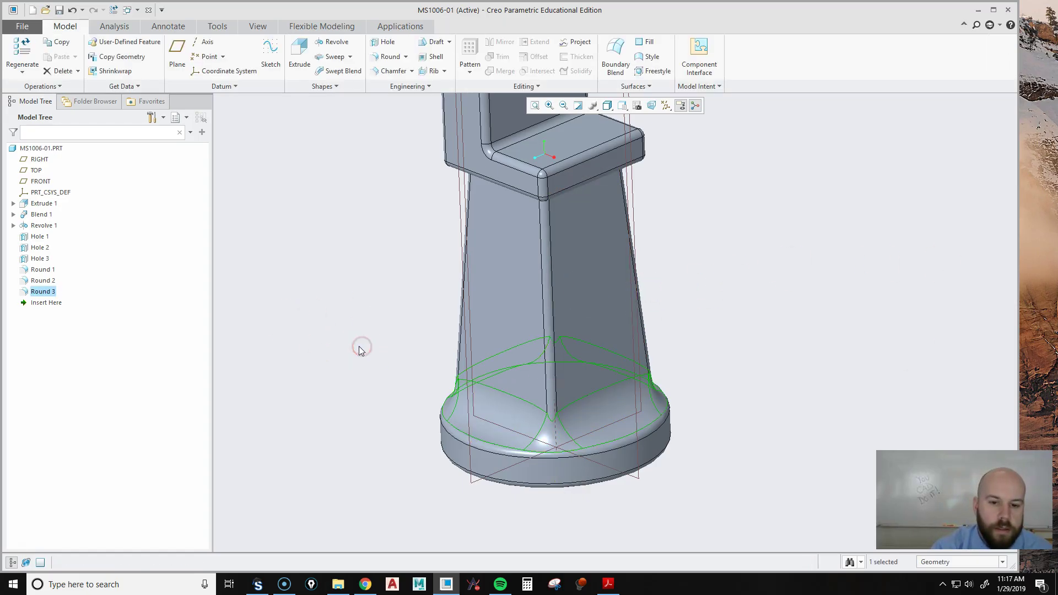
# Add Round 4 with radius 3 on the column-to-ledge edges under the ledge
pyautogui.moveTo(359, 347); pyautogui.dragTo(719, 318, button='middle')
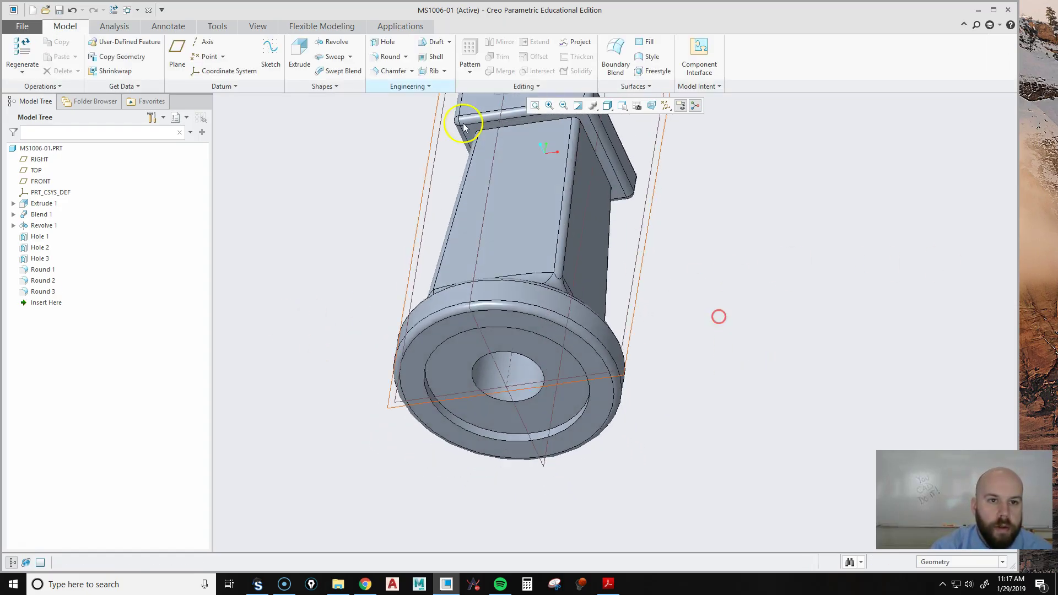
pyautogui.click(389, 57)
pyautogui.scroll(-3, 508, 113)
pyautogui.scroll(-2, 504, 119)
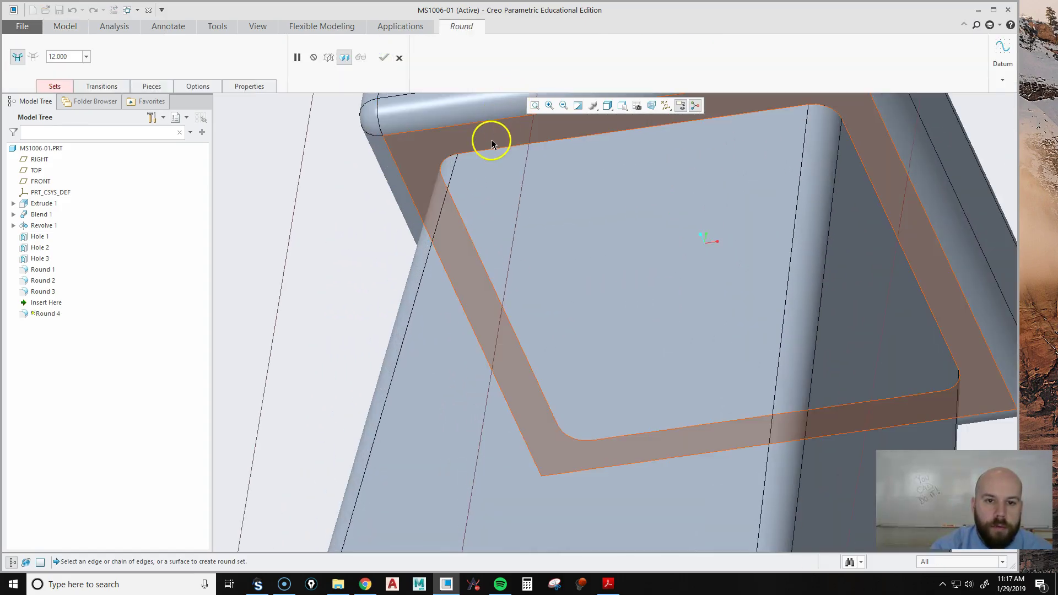
pyautogui.click(487, 151)
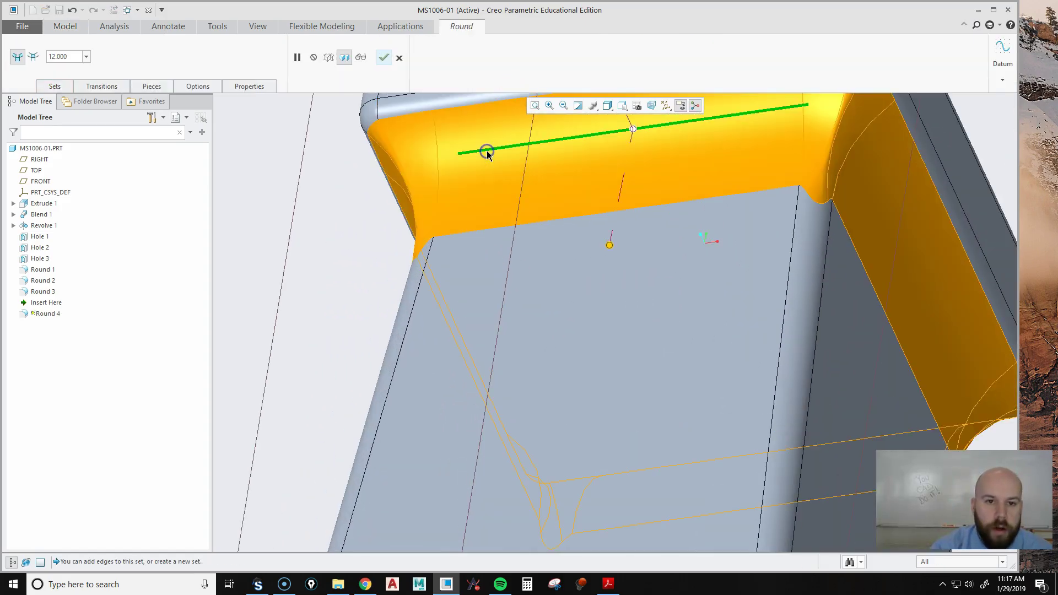
pyautogui.write('3')
pyautogui.press('Return')
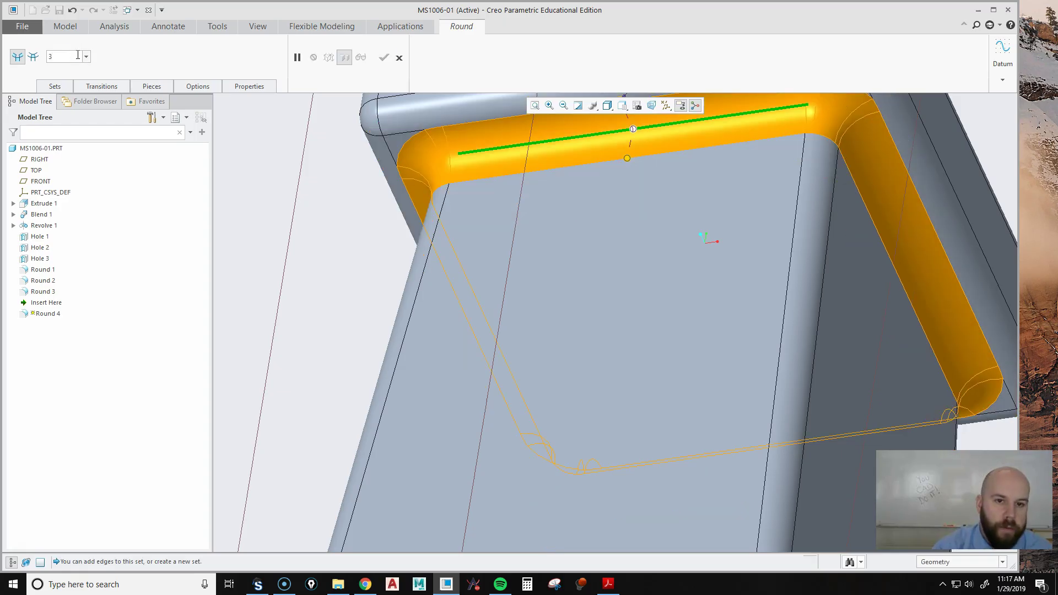
pyautogui.scroll(6, 529, 342)
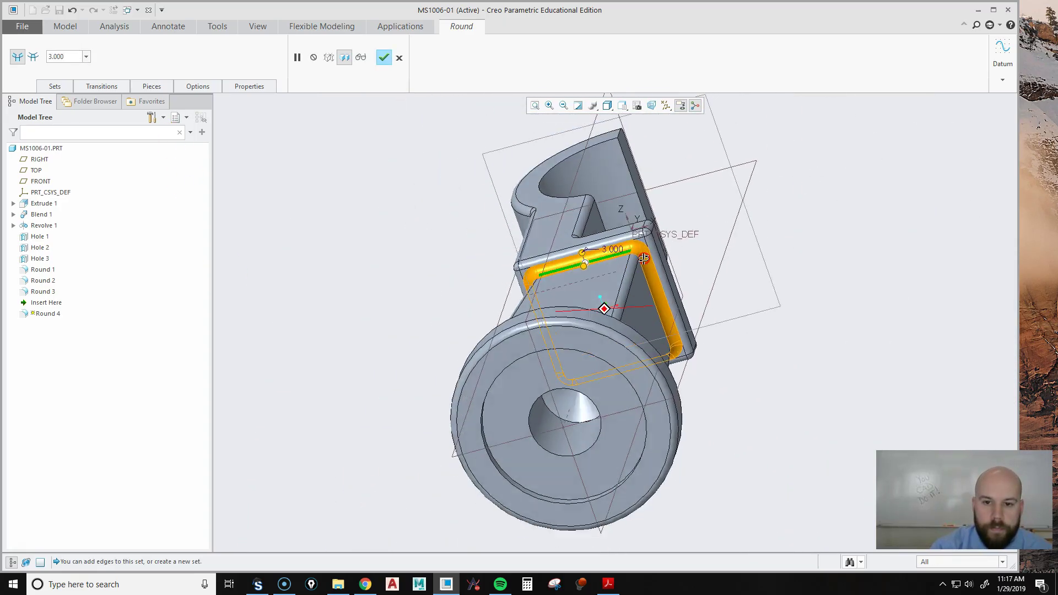
pyautogui.scroll(-3, 641, 281)
pyautogui.moveTo(640, 281); pyautogui.dragTo(602, 307, button='middle')
pyautogui.middleClick(775, 349)
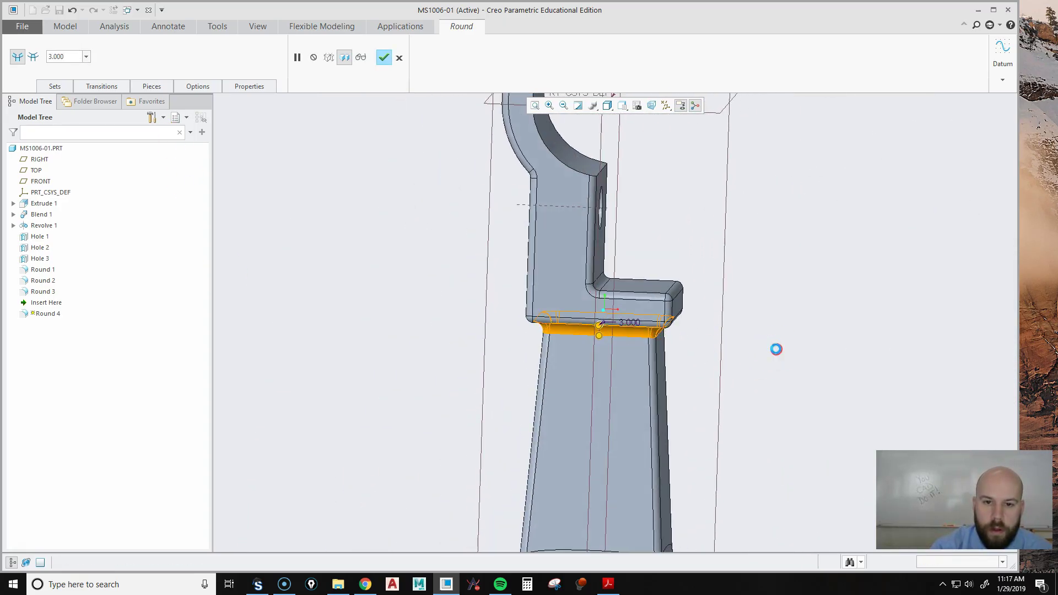
pyautogui.scroll(3, 778, 353)
pyautogui.moveTo(779, 354); pyautogui.dragTo(797, 357, button='middle')
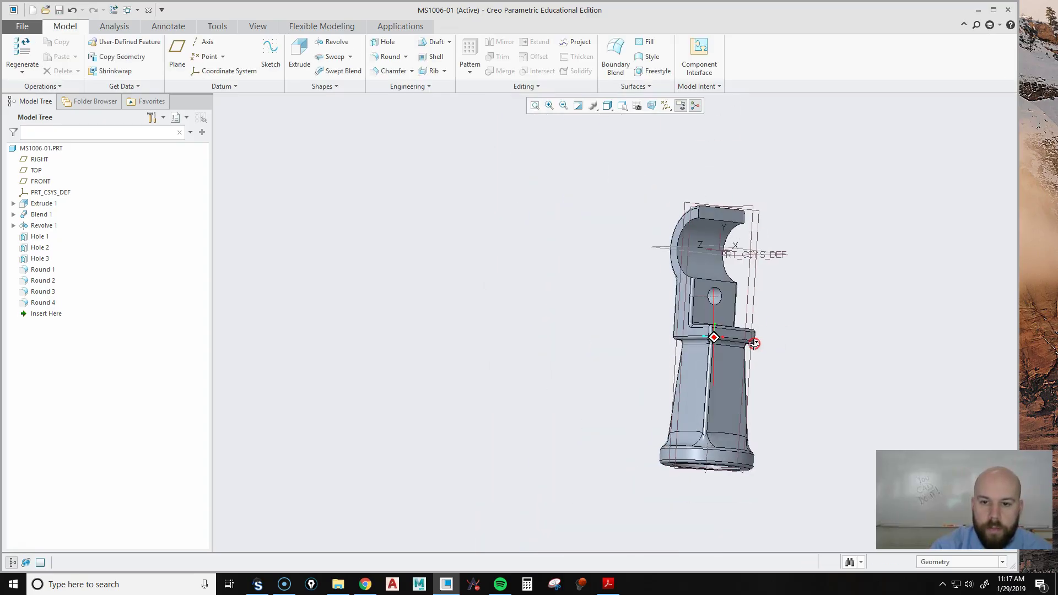
# Restore the standard isometric orientation, hide the datum planes, and save MS1006-01
pyautogui.click(622, 106)
pyautogui.click(589, 118)
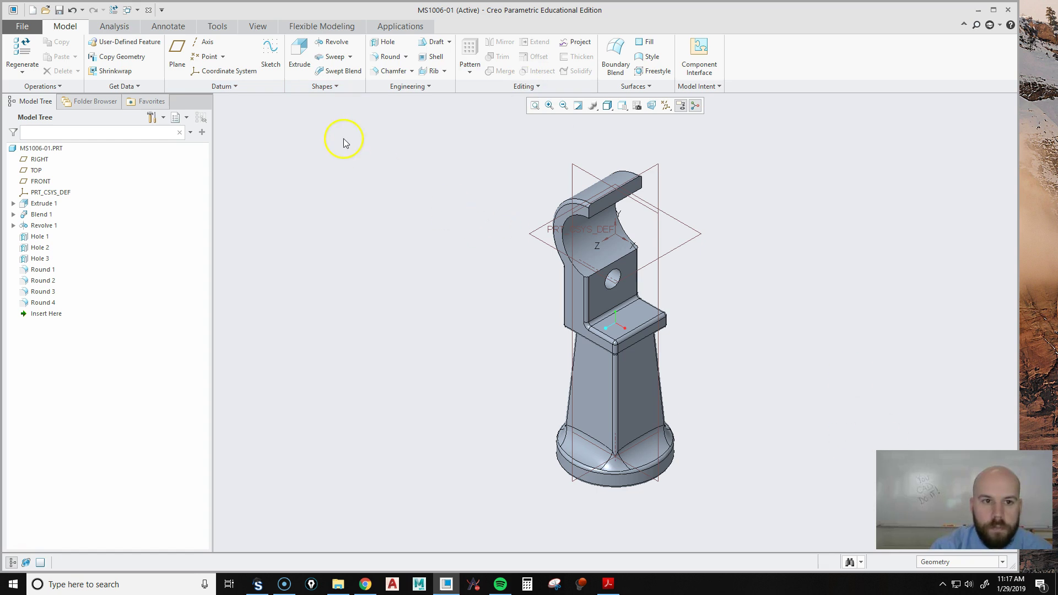
pyautogui.click(666, 105)
pyautogui.click(614, 117)
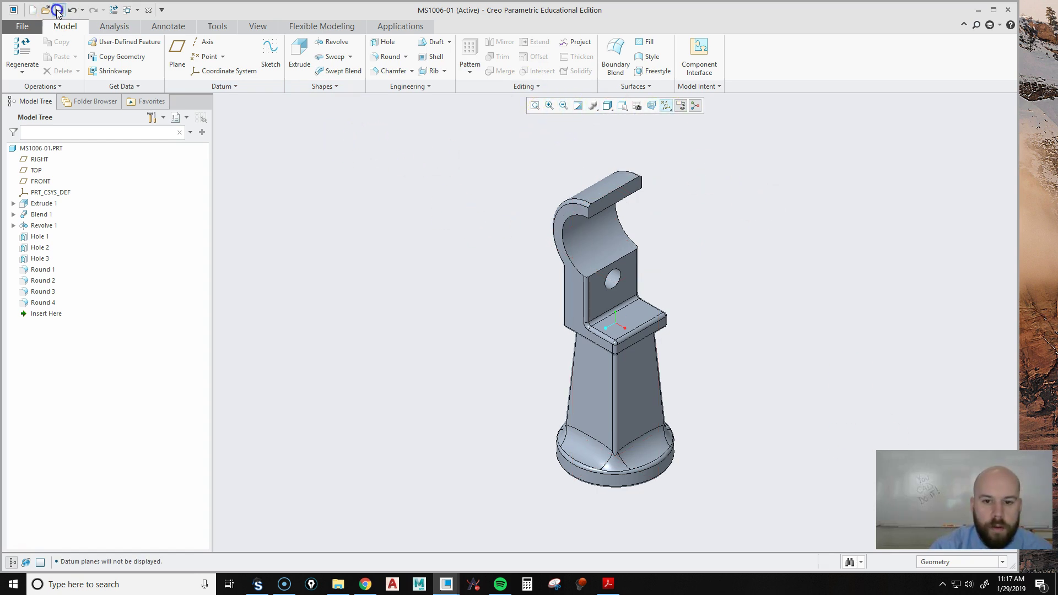
pyautogui.press('Return')
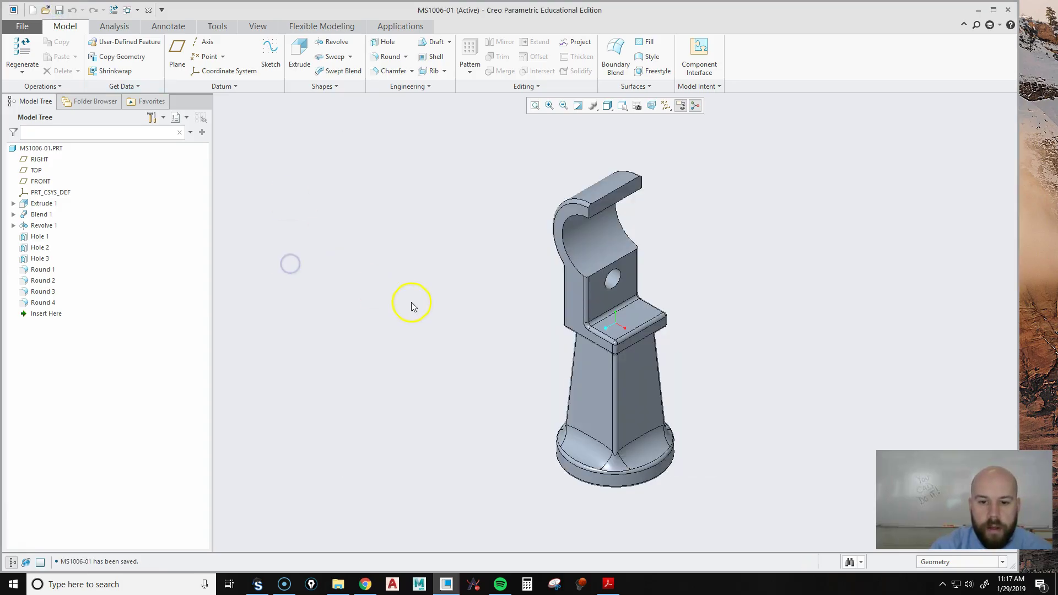